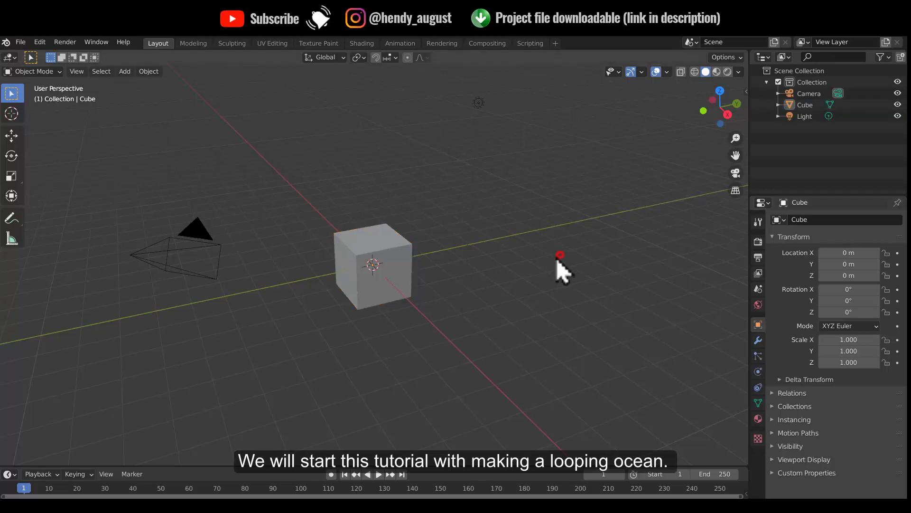
Show the viewport sidebar and start the Shortcut VUr key display.
left_click(747, 90)
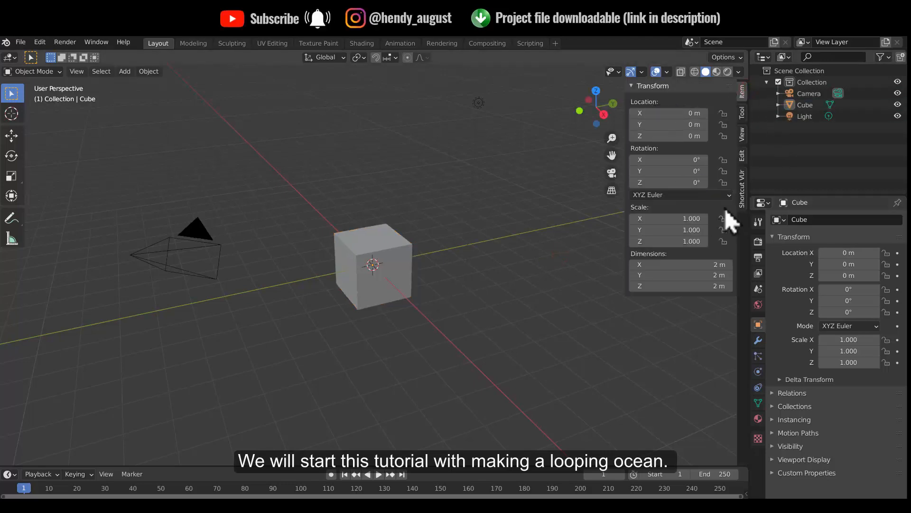
left_click(741, 189)
left_click(674, 101)
Delete the default cube and add a mesh plane at the origin.
left_click(386, 242)
right_click(385, 242)
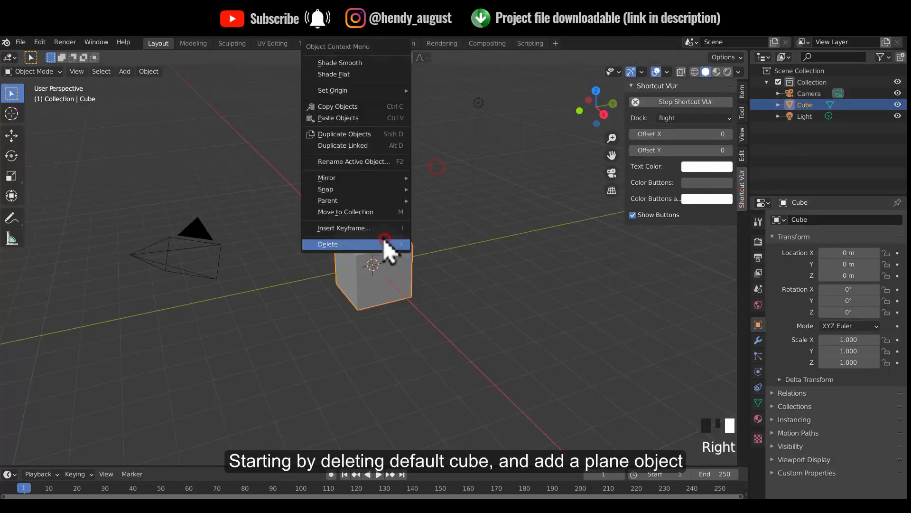
left_click(360, 245)
left_click(125, 71)
mouse_move(138, 85)
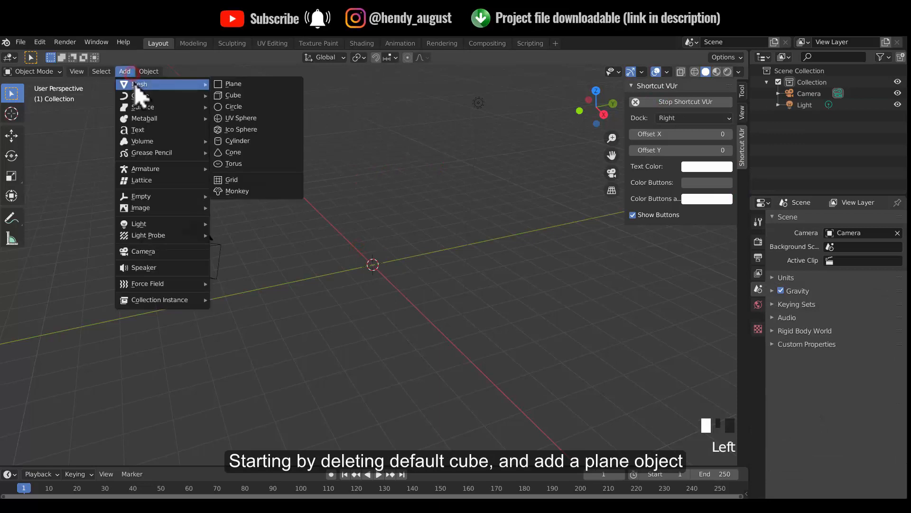
left_click(233, 84)
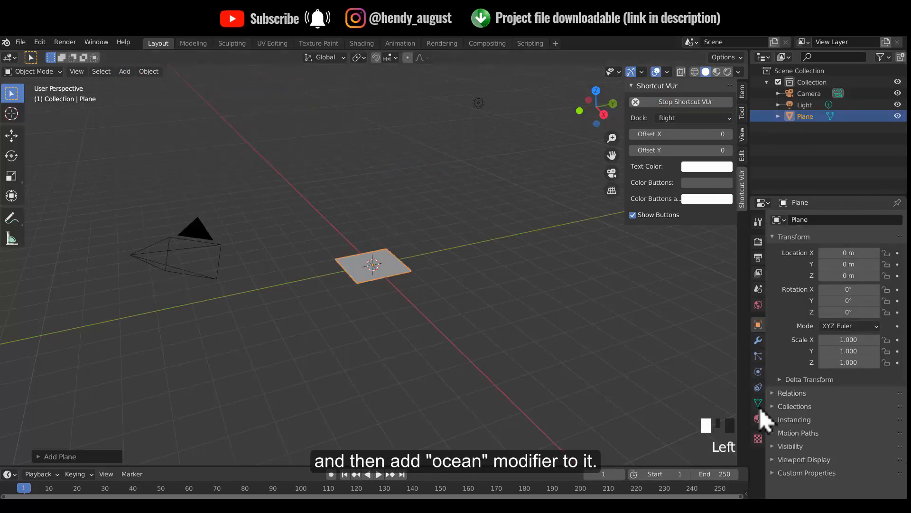
Add an Ocean modifier to the plane.
left_click(758, 340)
left_click(822, 220)
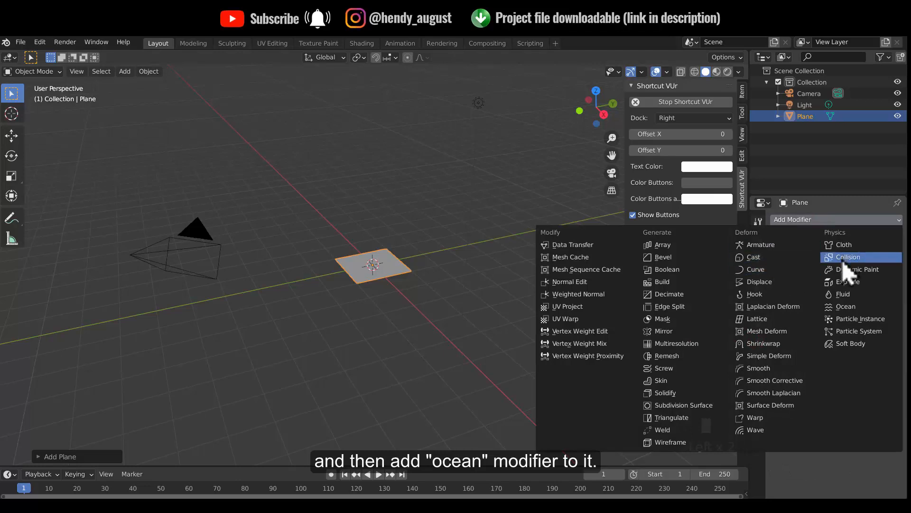
left_click(845, 306)
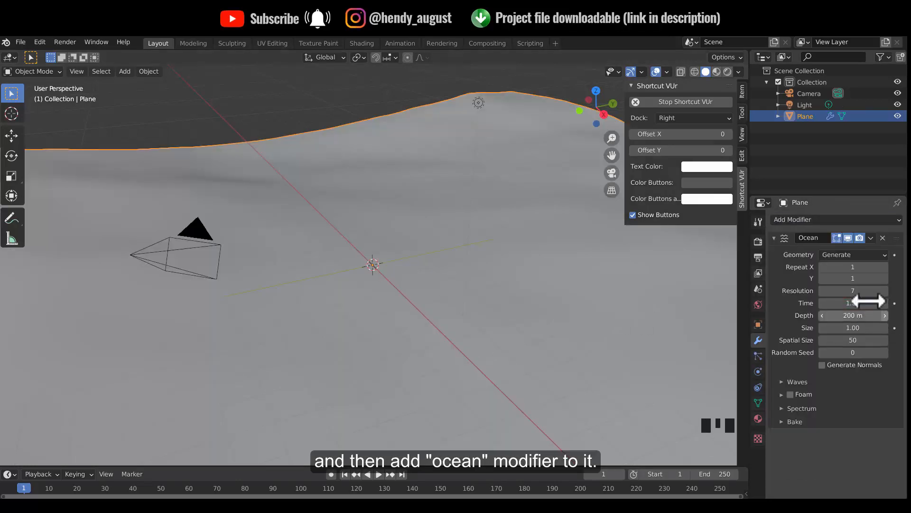
Set the Ocean modifier's Resolution to 9 and its Size to 0.5.
left_click(859, 290)
type("9")
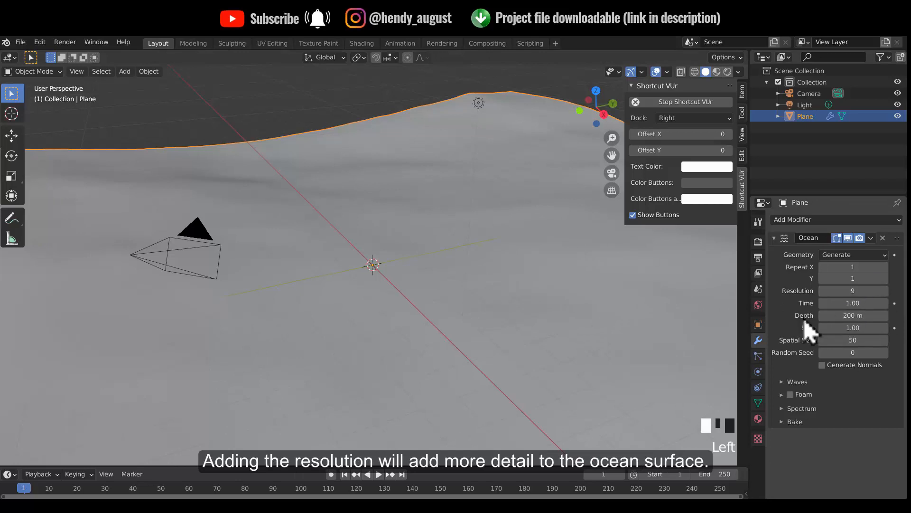
left_click(850, 328)
type("0.5")
left_click(524, 249)
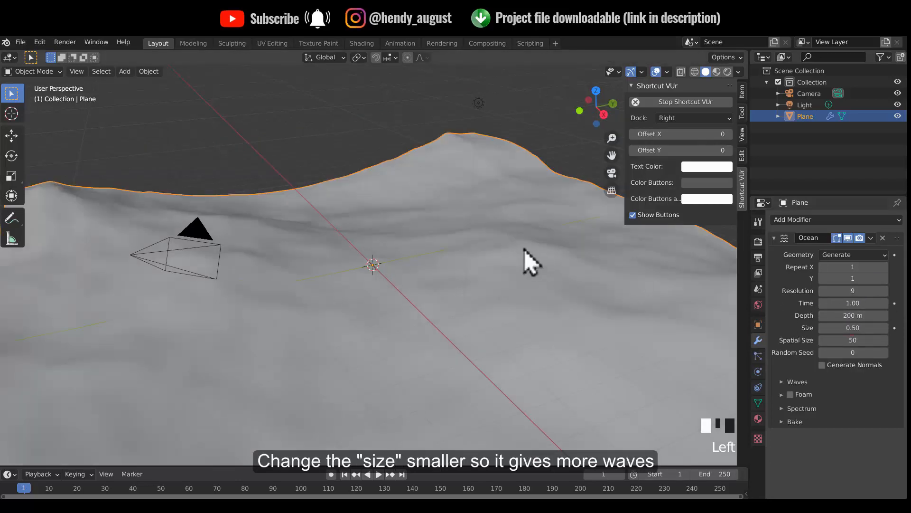
Set the animation's end frame to 150 and enlarge the timeline area.
scroll(524, 247, "down", 4)
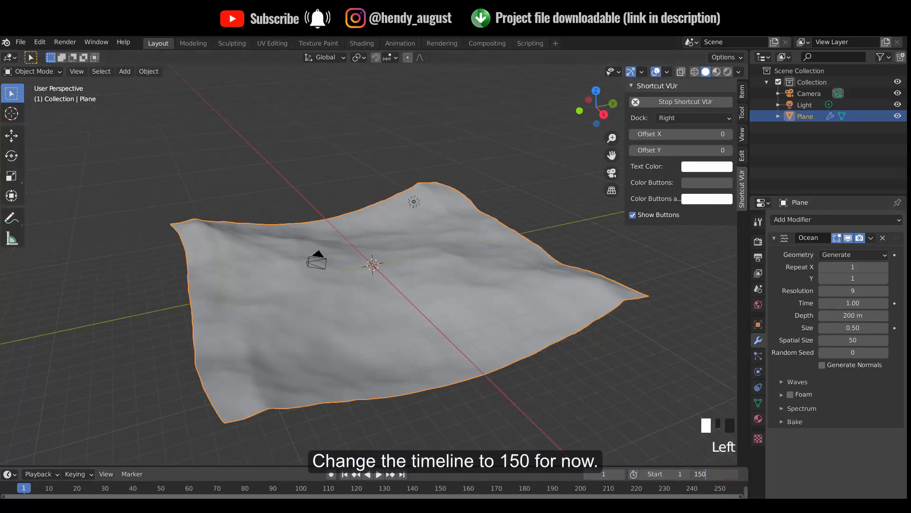
key("Return")
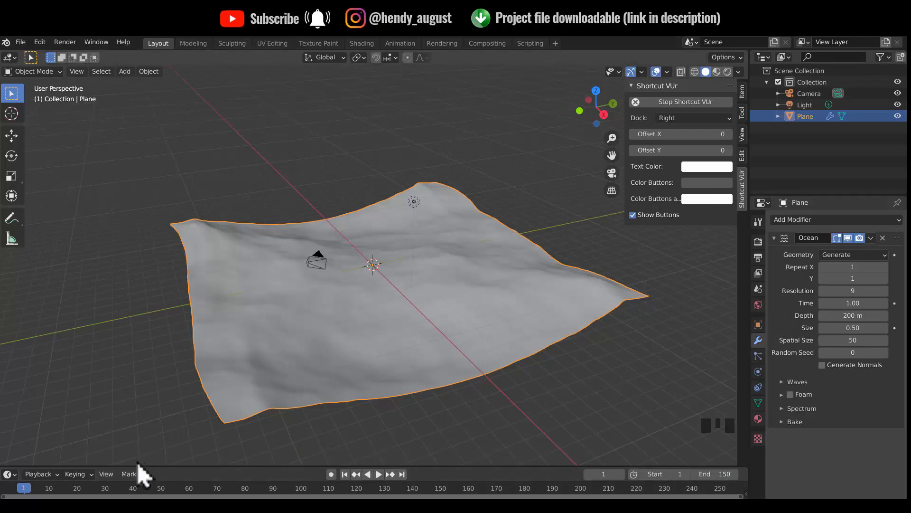
left_click_drag(139, 467, 143, 411)
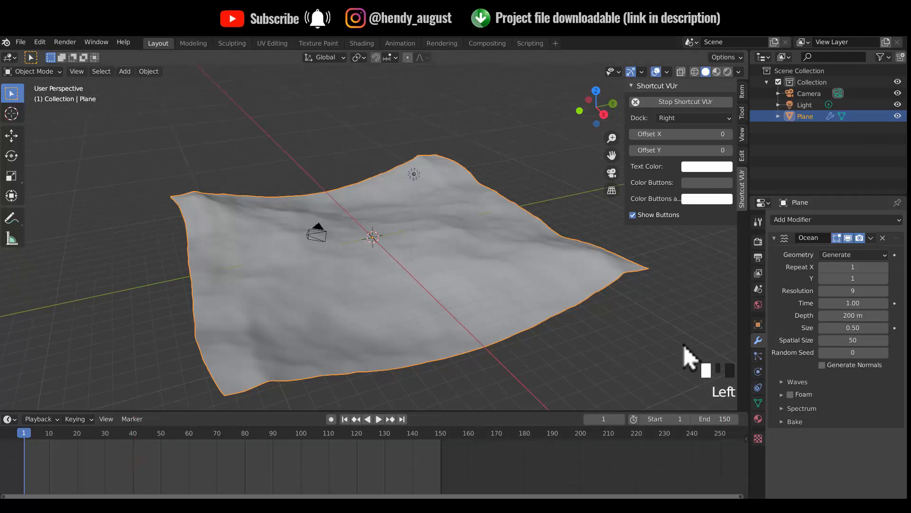
Expand the Ocean modifier's Waves settings and insert a keyframe for Time at 1.00 on frame 1.
left_click(797, 382)
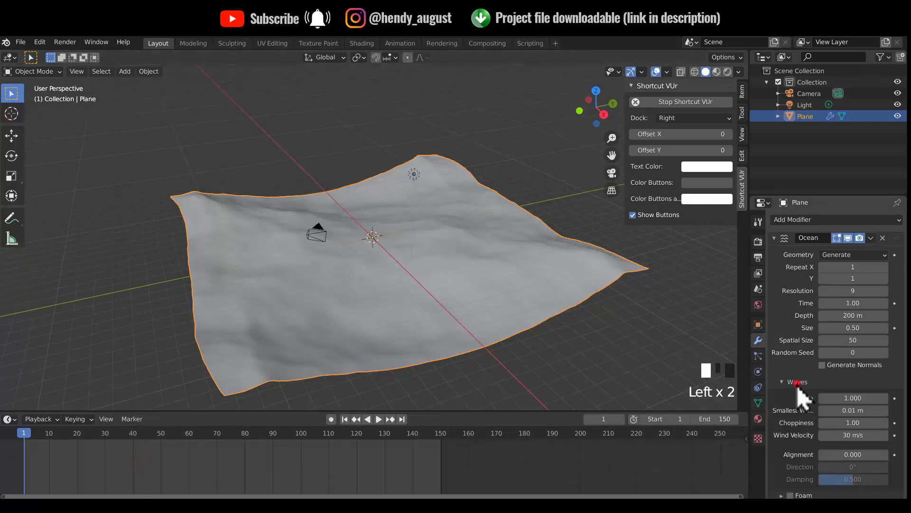
right_click(853, 303)
left_click(850, 303)
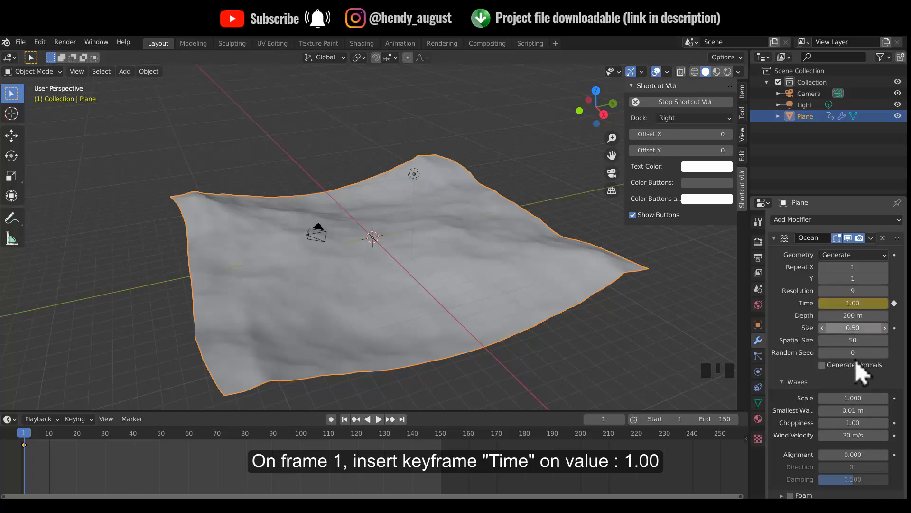
Set the ocean's wave Scale to 0 and keyframe it on frame 1.
left_click(851, 397)
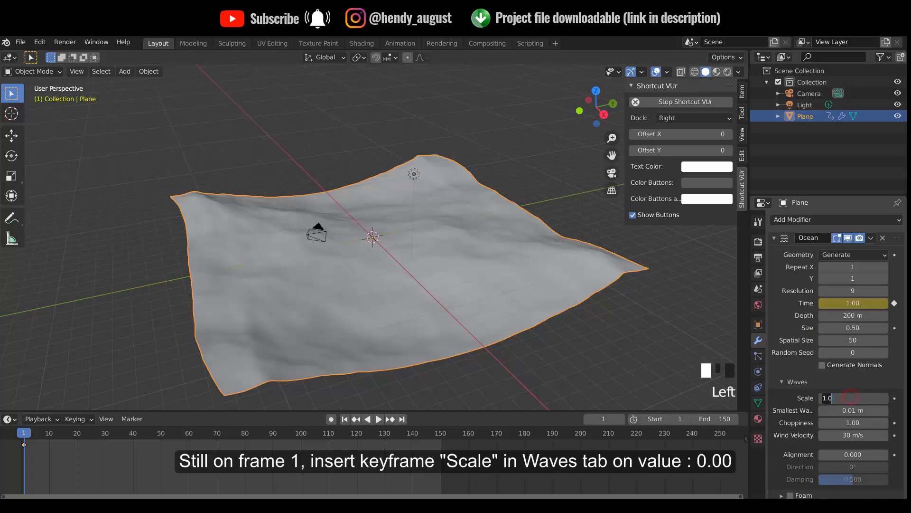
type("0")
key("Return")
right_click(845, 397)
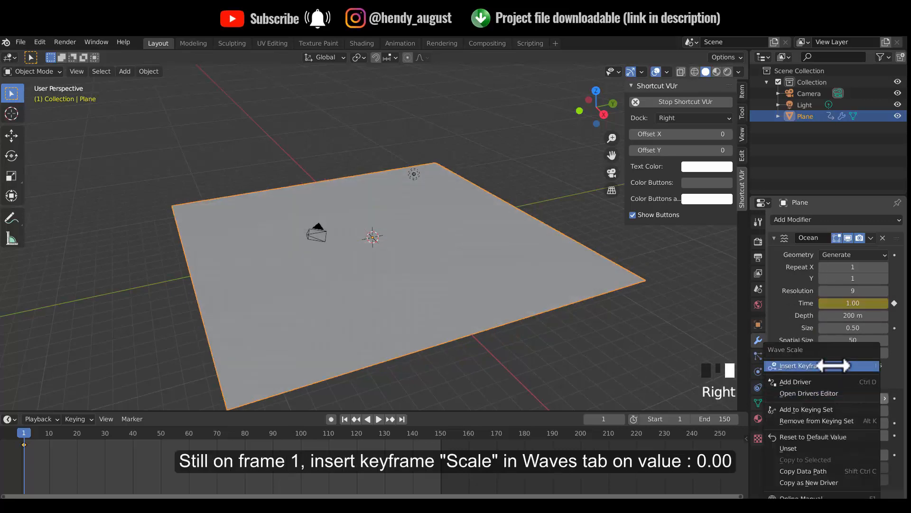
left_click(835, 367)
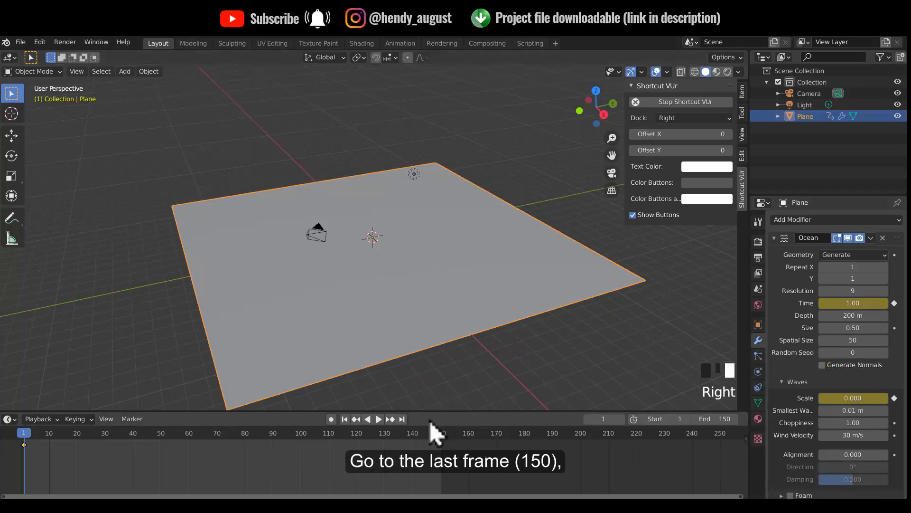
On frame 150, set the Ocean modifier's Time to 10 and wave Scale to 1, and insert keyframes for both.
left_click(403, 419)
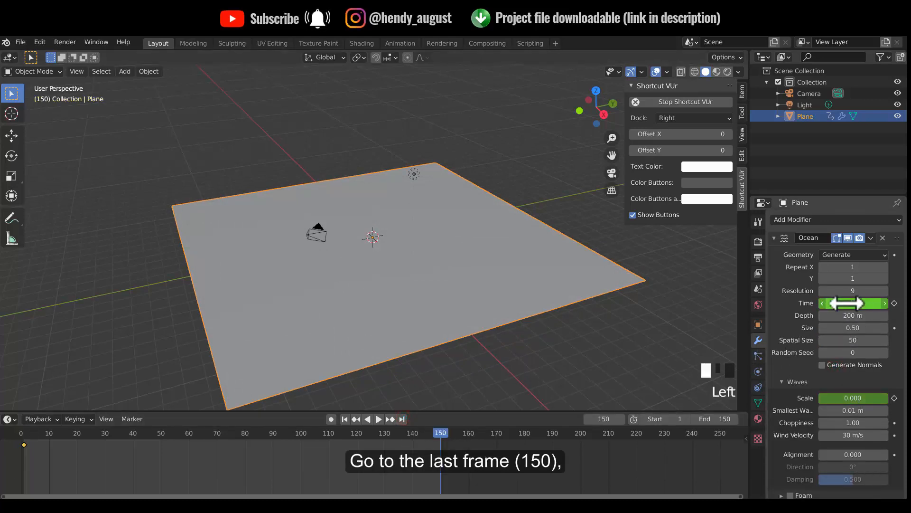
double_click(836, 303)
type("10.00")
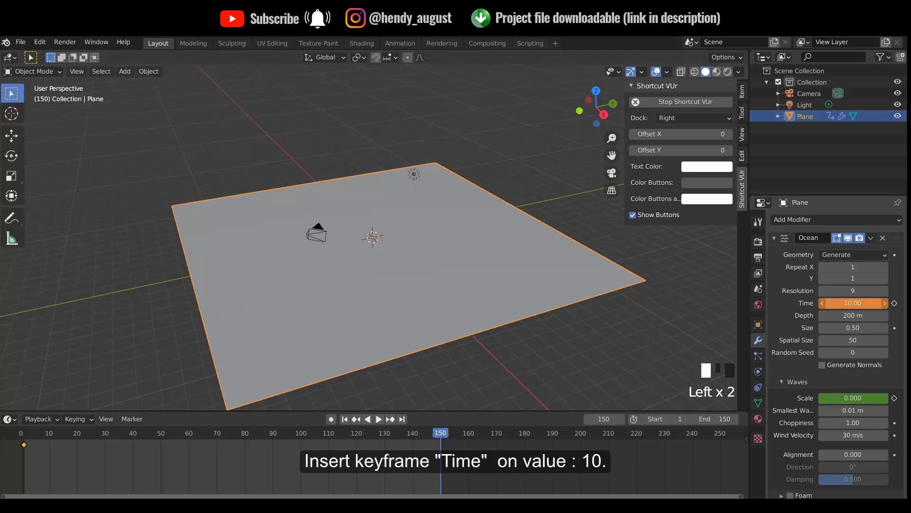
left_click(856, 400)
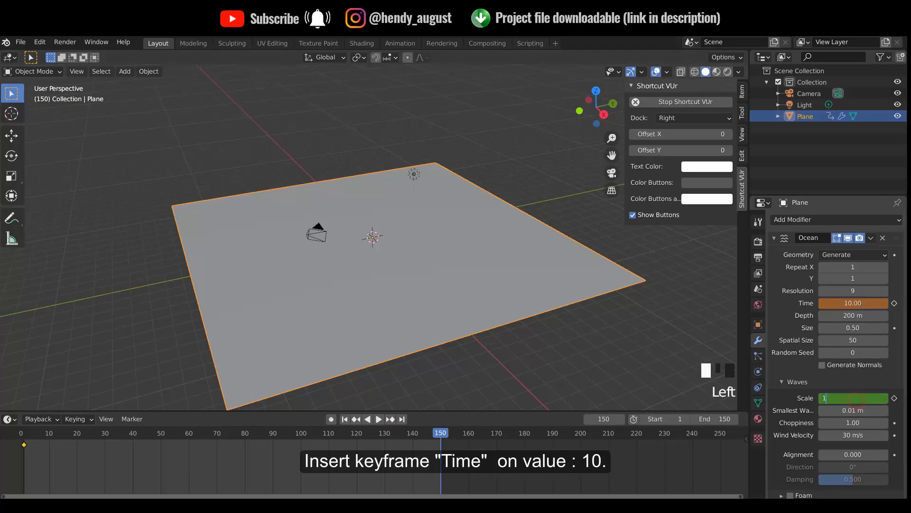
type("1")
key("Return")
right_click(852, 398)
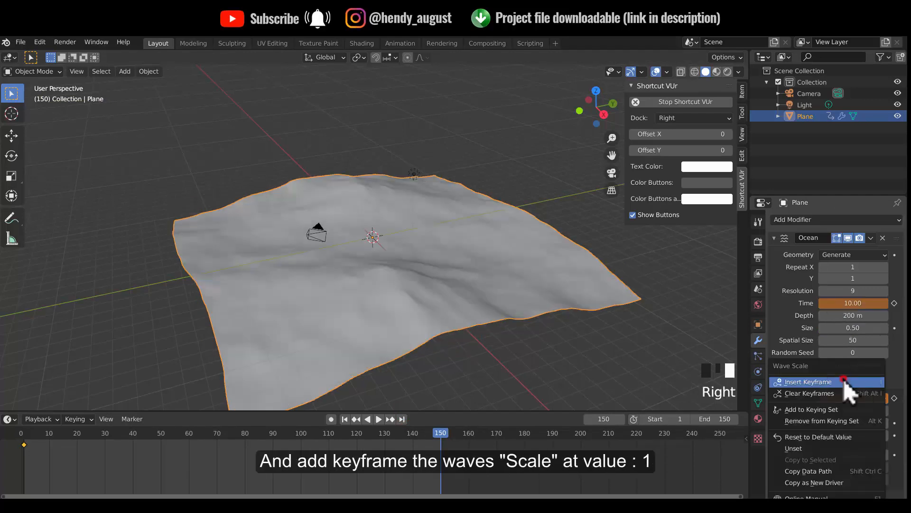
left_click(845, 382)
right_click(853, 303)
left_click(852, 306)
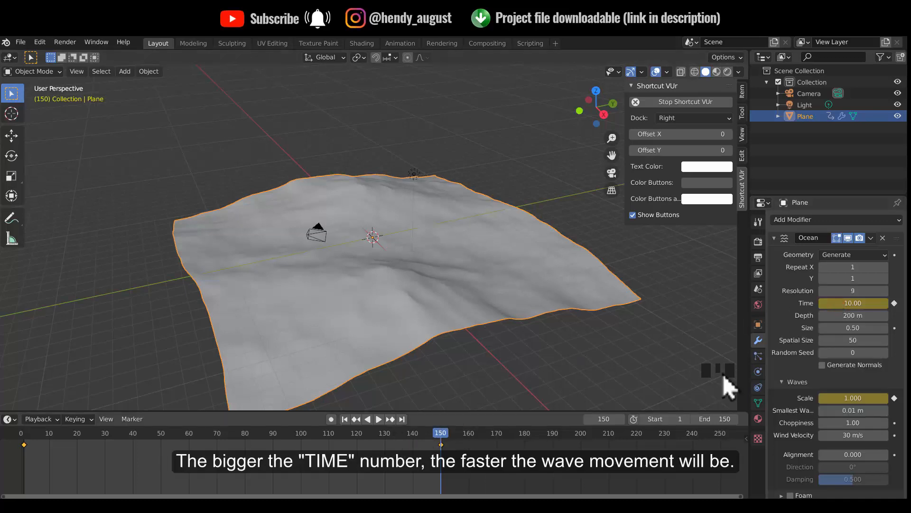
Set the interpolation of all the plane's keyframes to Linear and play back the wave animation.
key("space")
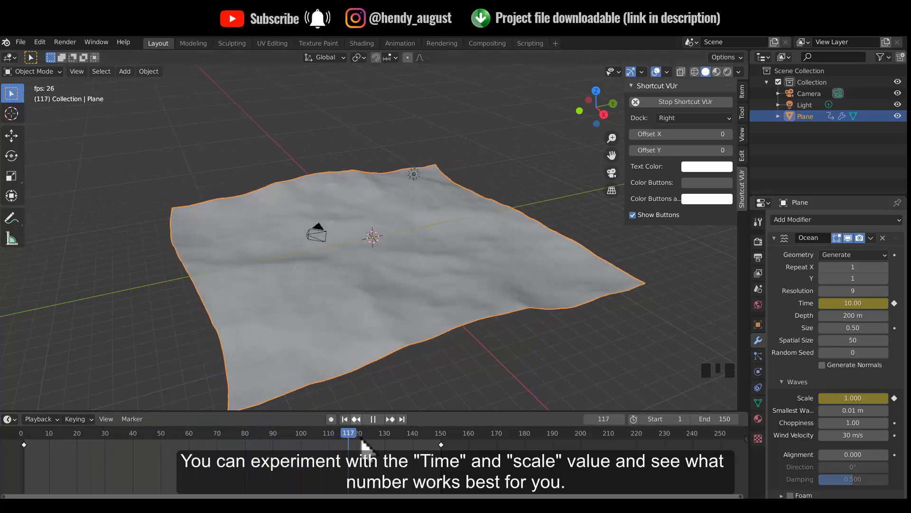
left_click(290, 448)
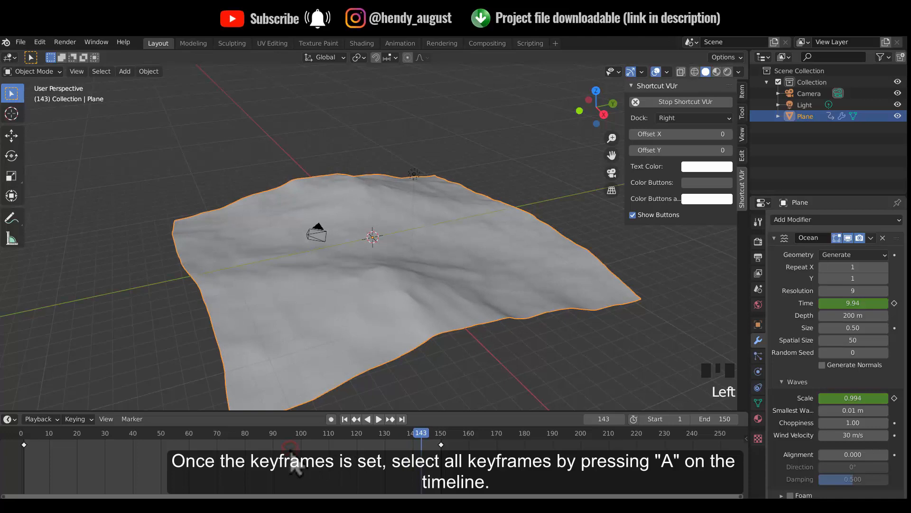
right_click(295, 462)
mouse_move(302, 421)
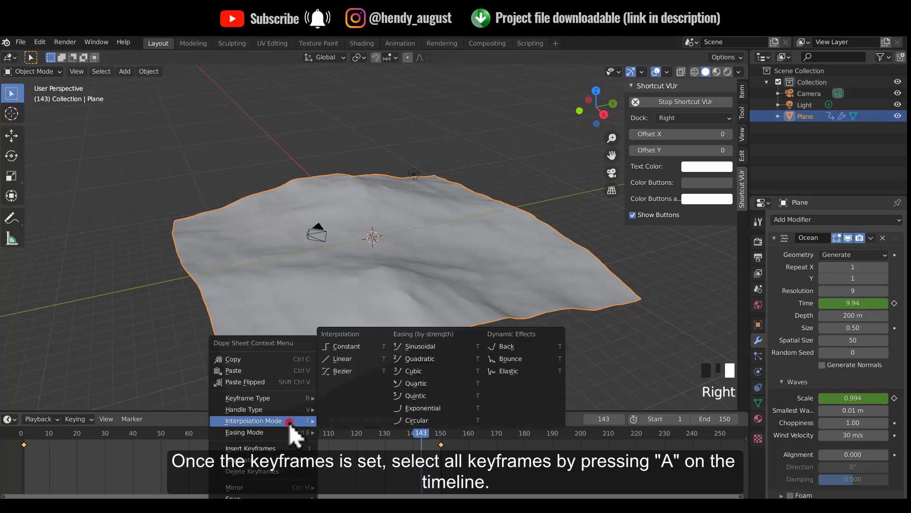
left_click(358, 361)
key("space")
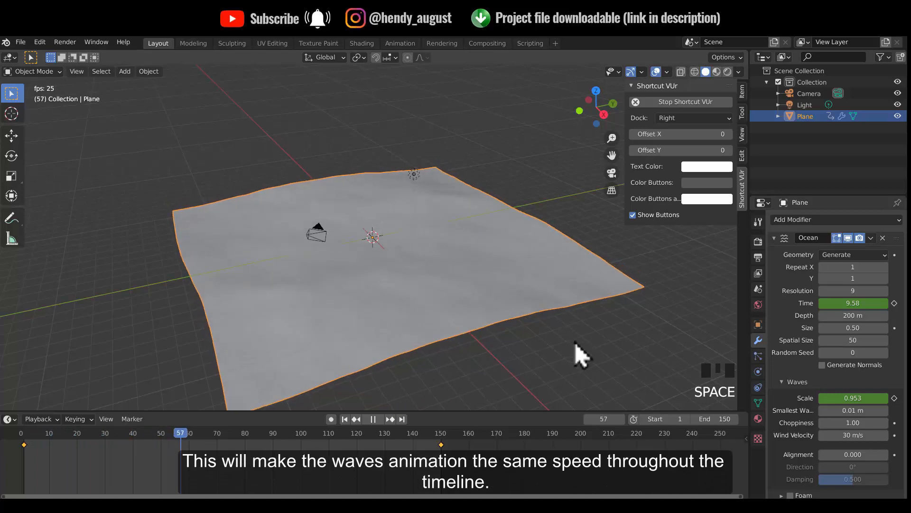
key("space")
Return to frame 1, duplicate the Ocean modifier and set the copy's Geometry to Displace.
left_click(773, 239)
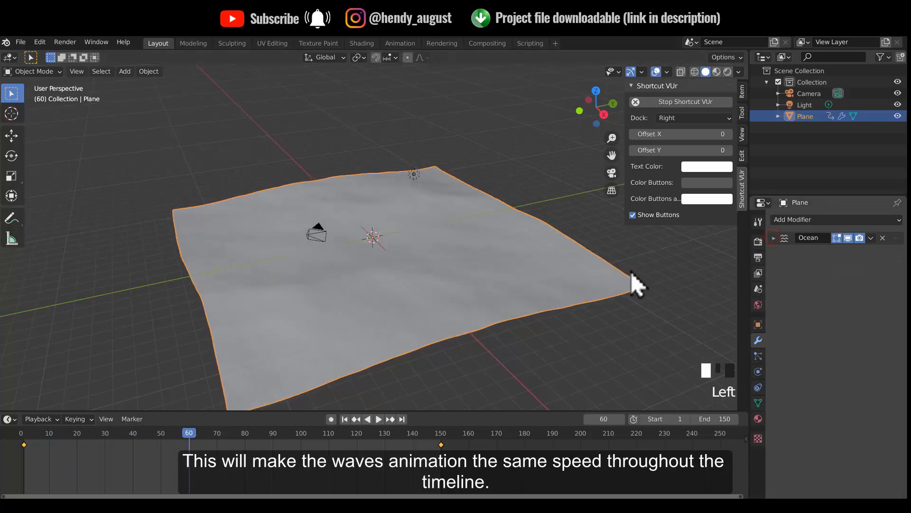
left_click(345, 419)
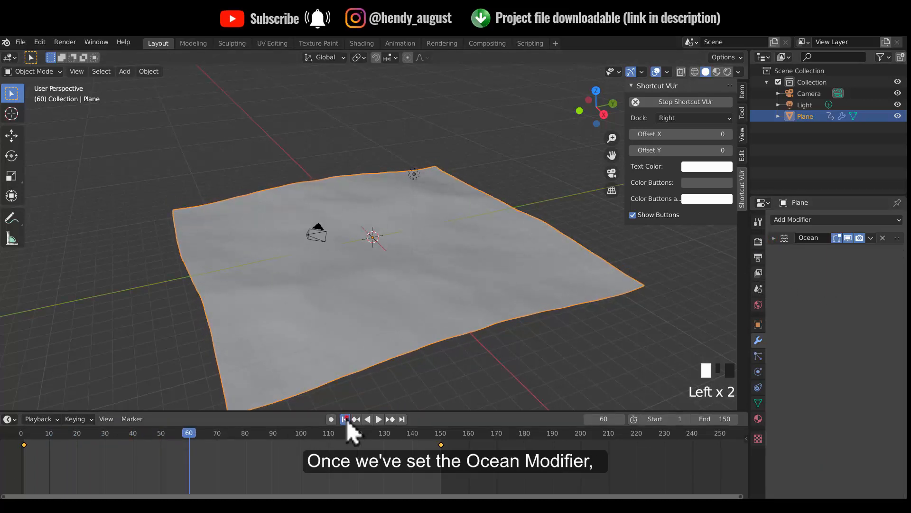
left_click(872, 238)
left_click(844, 263)
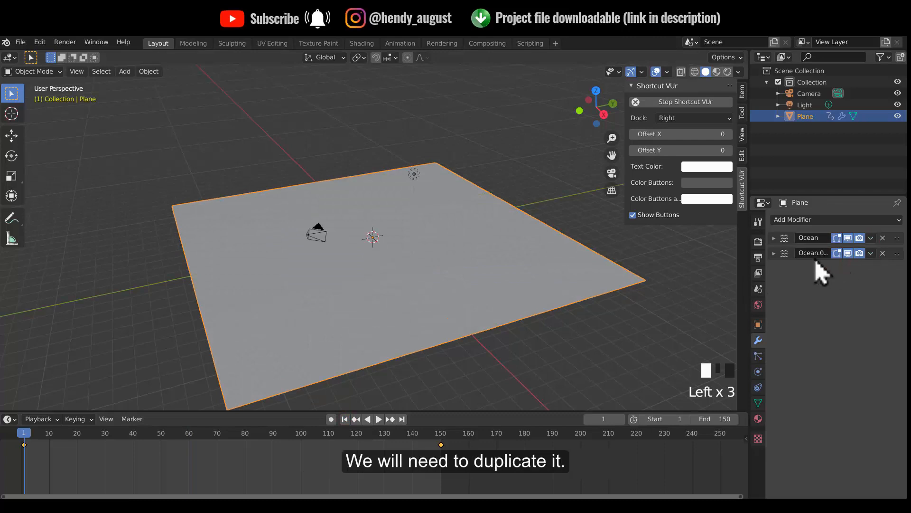
left_click(774, 253)
left_click_drag(840, 270, 850, 305)
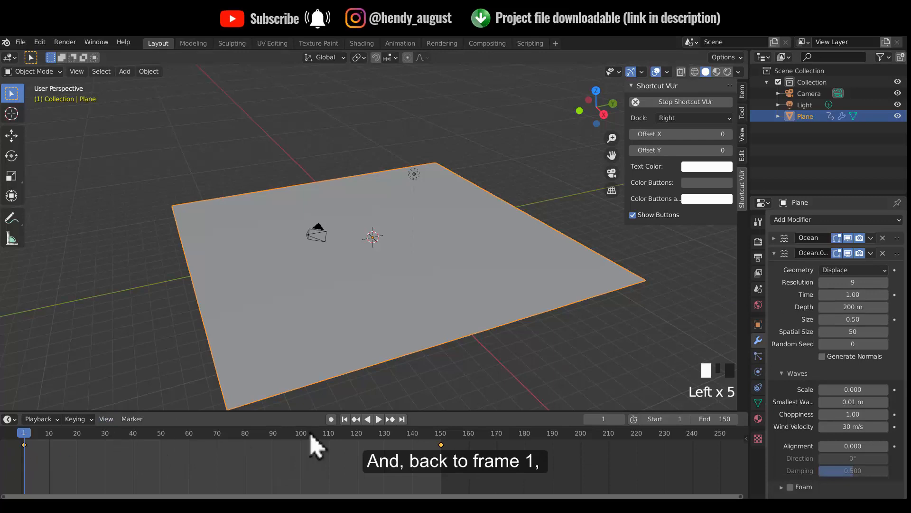
Set the duplicated Ocean modifier's Time to 10 and keyframe it on frame 1.
left_click(858, 295)
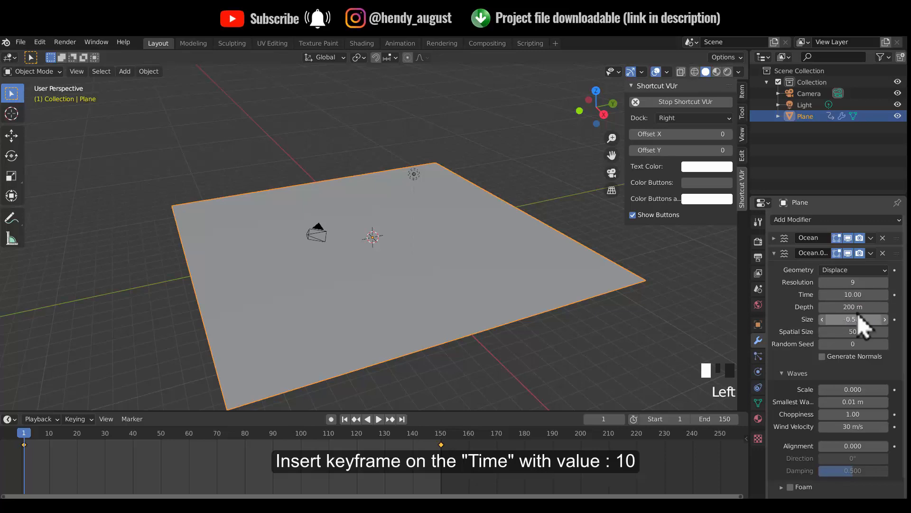
right_click(856, 295)
left_click(851, 296)
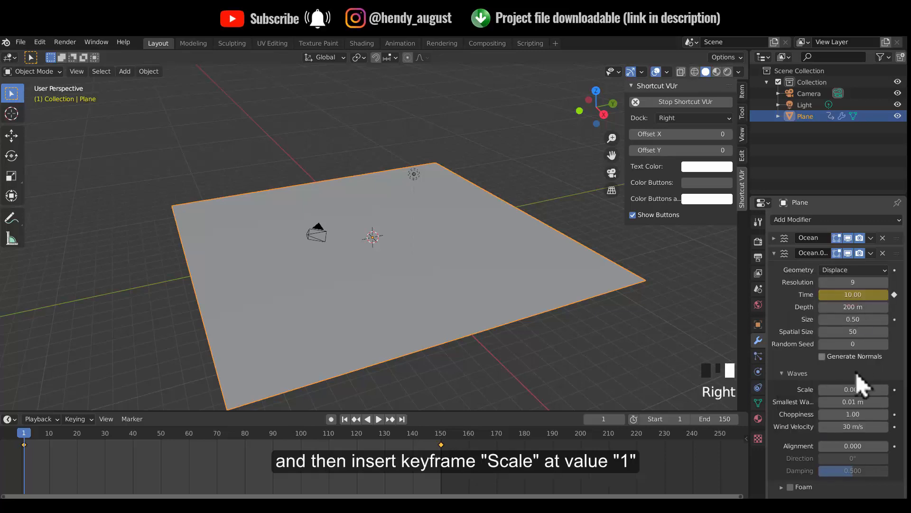
Set the duplicated Ocean modifier's wave Scale to 1 and keyframe it on frame 1.
left_click(853, 390)
type("1")
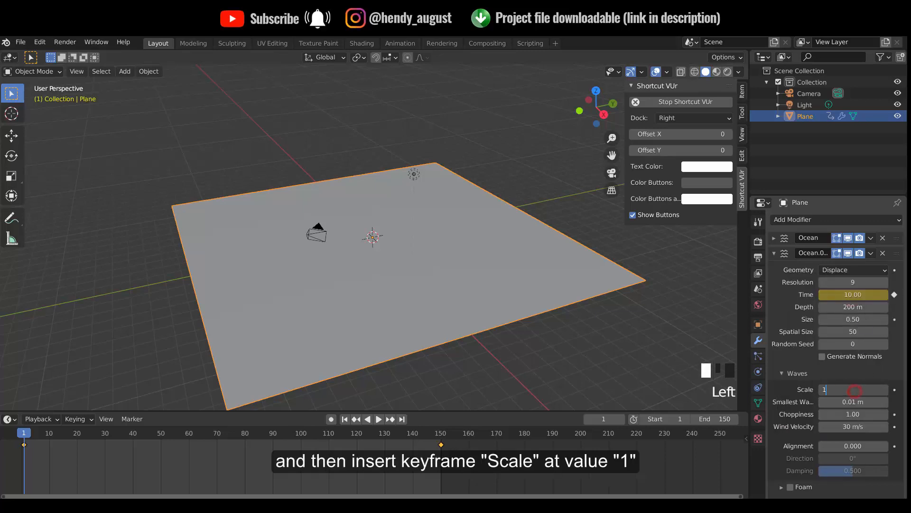
key("Return")
right_click(849, 389)
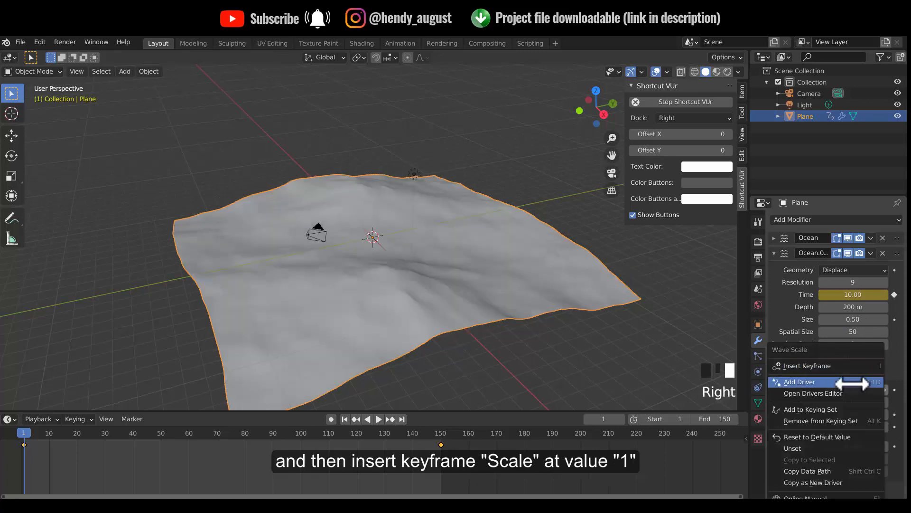
left_click(845, 366)
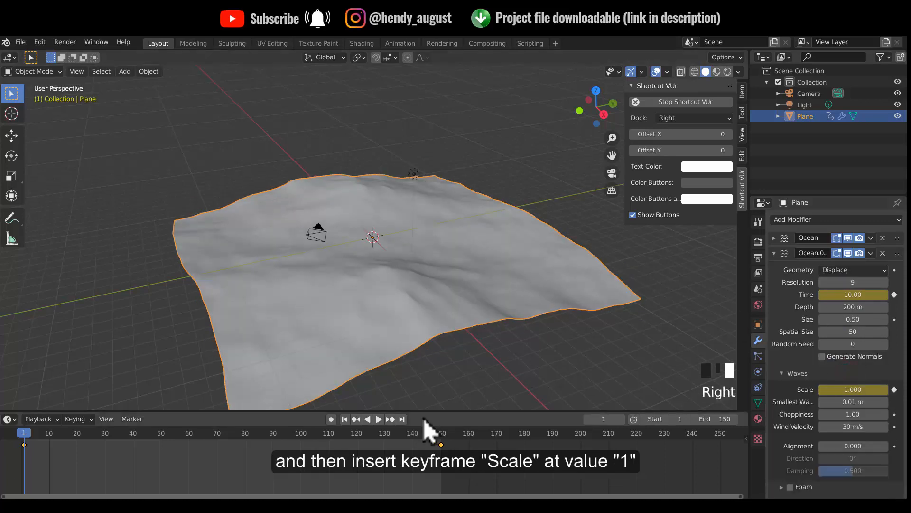
Go to frame 150, set the duplicated Ocean modifier's Time to 20 and keyframe it.
left_click(402, 419)
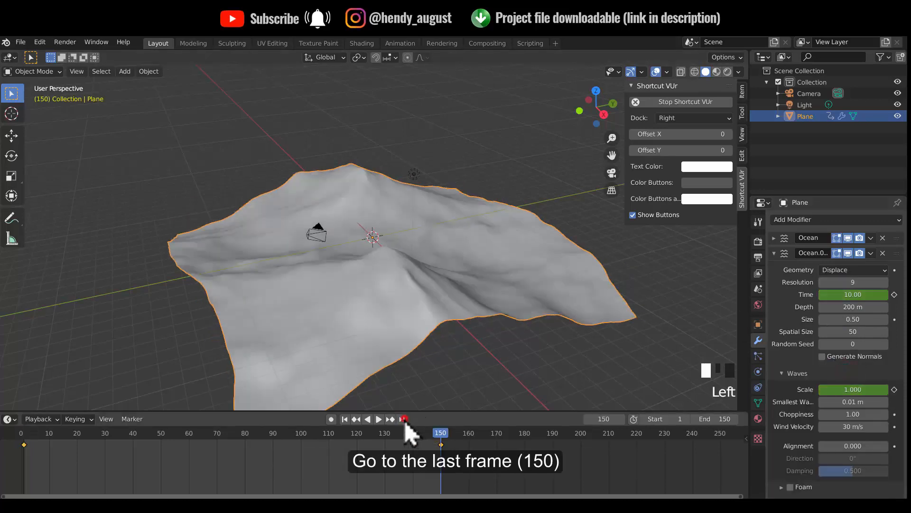
double_click(860, 299)
type("20")
key("Return")
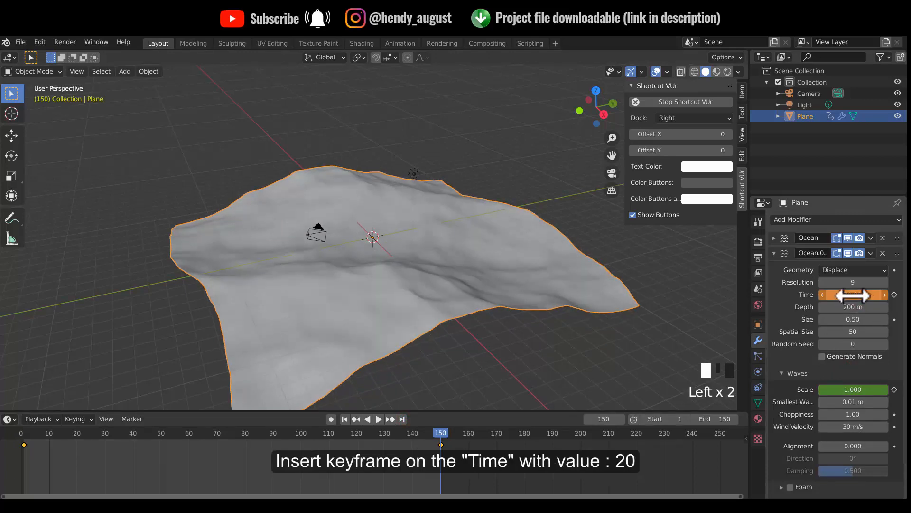
right_click(852, 295)
left_click(852, 297)
Set the duplicated Ocean modifier's wave Scale to 0 and keyframe it on frame 150.
left_click(849, 389)
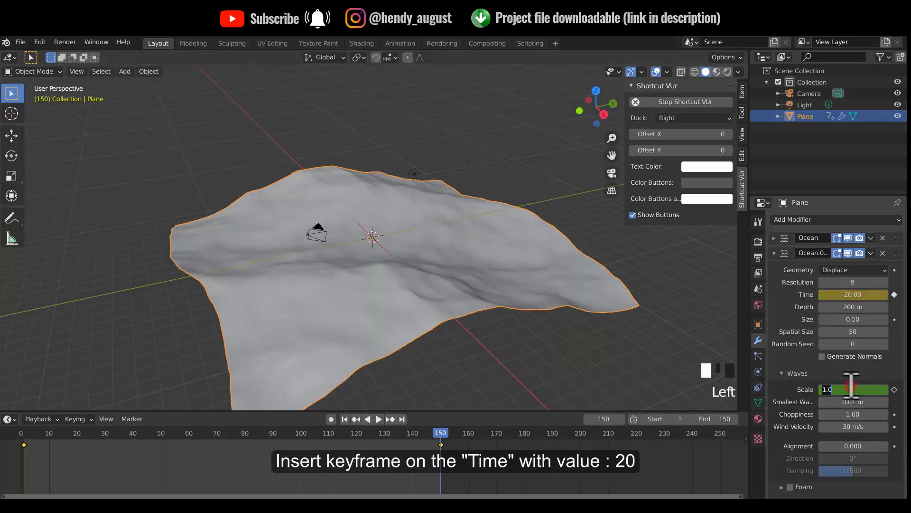
type("0")
key("Return")
right_click(852, 389)
left_click(852, 392)
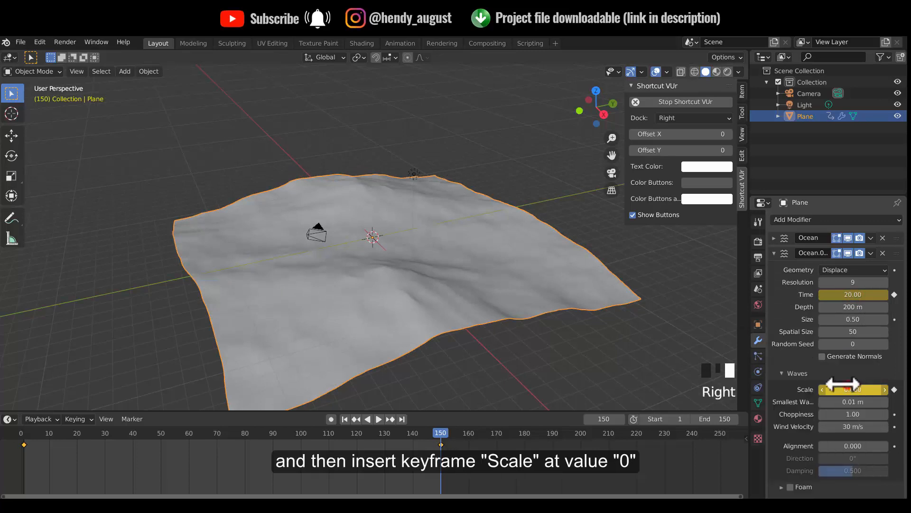
Compare the ocean's shape on the first and last frames, and briefly play the animation to check the loop.
left_click(344, 419)
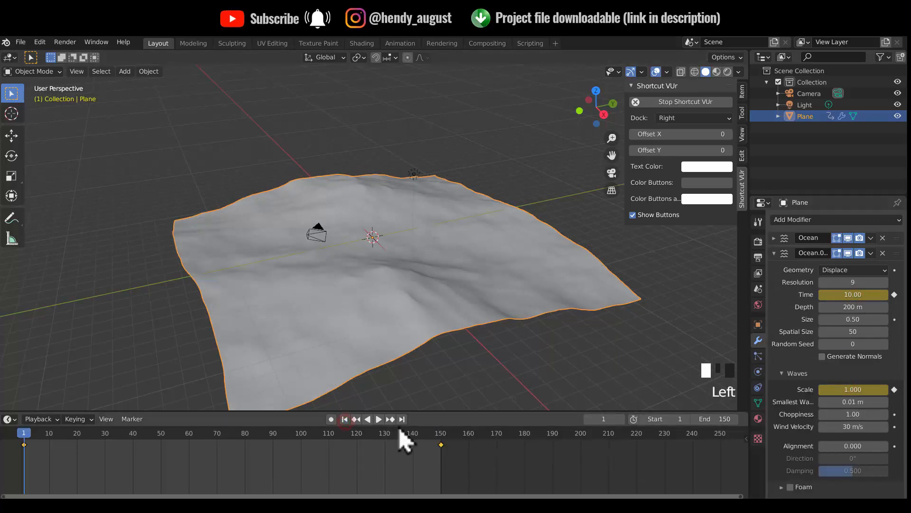
left_click(402, 419)
left_click(345, 419)
left_click(402, 419)
left_click(345, 419)
left_click(502, 312)
key("space")
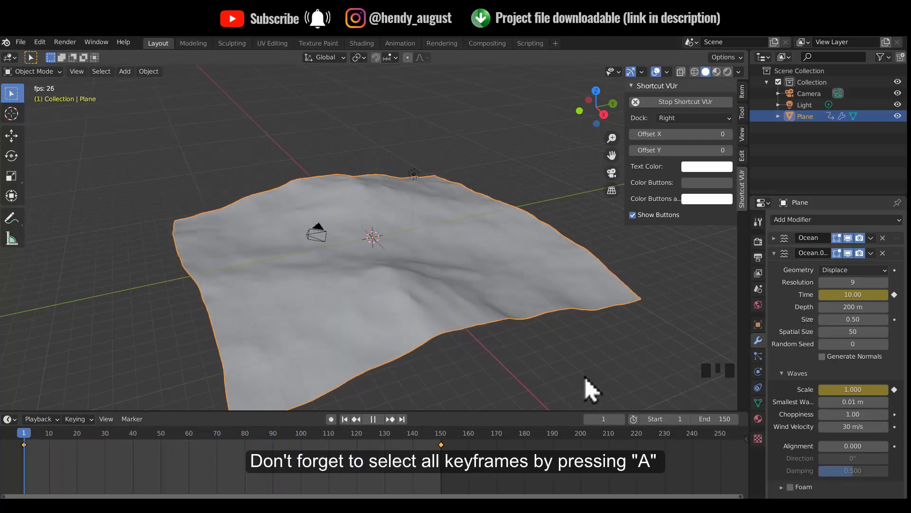
key("space")
Set the interpolation mode of the keyframes from both Ocean modifiers to Linear and play the looping animation.
left_click(250, 460)
right_click(255, 475)
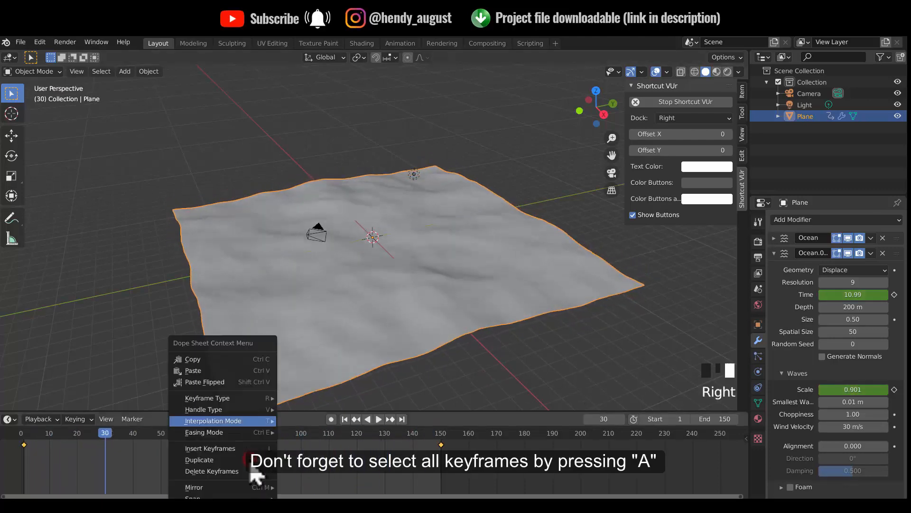
mouse_move(253, 421)
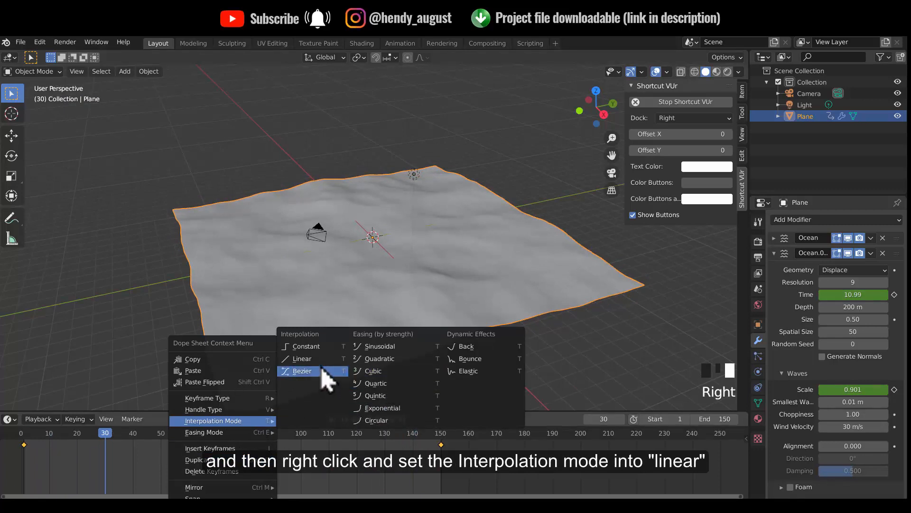
left_click(304, 359)
key("space")
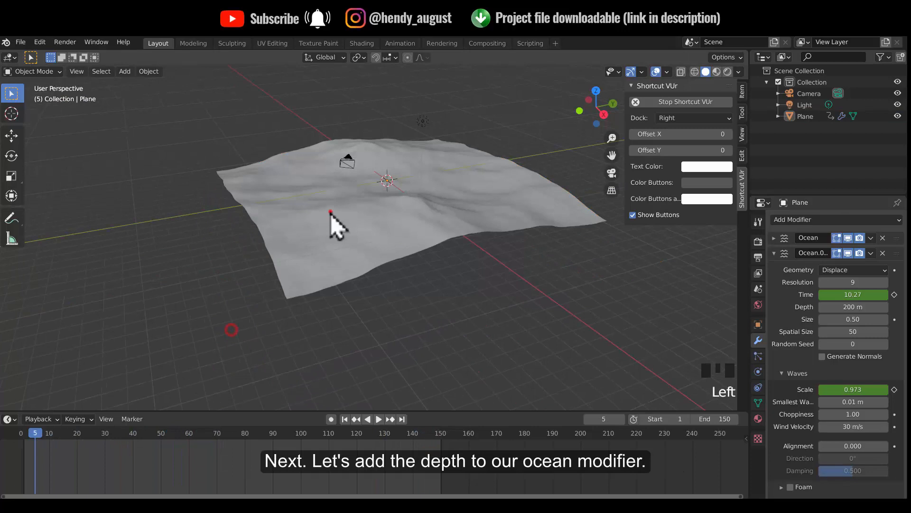
Return to frame 1 and add a mesh cube to the scene for the ocean's depth.
left_click(331, 214)
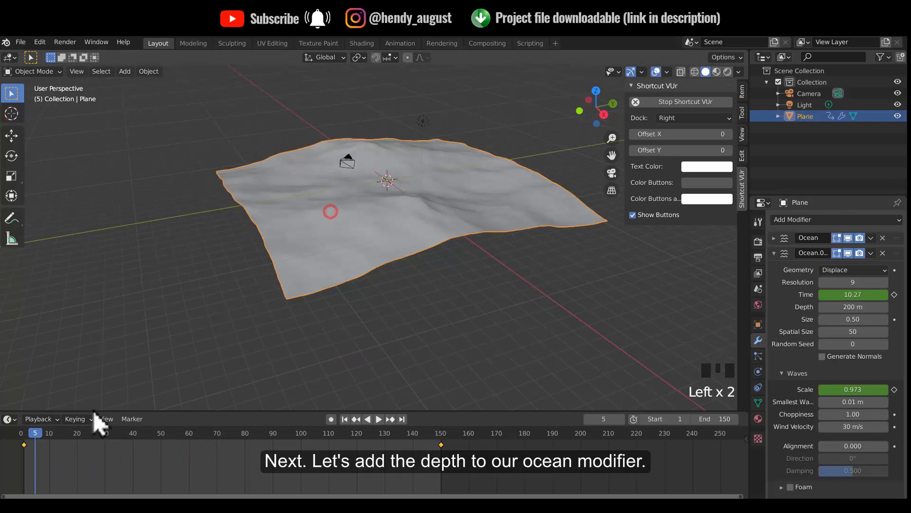
left_click(24, 432)
left_click(179, 307)
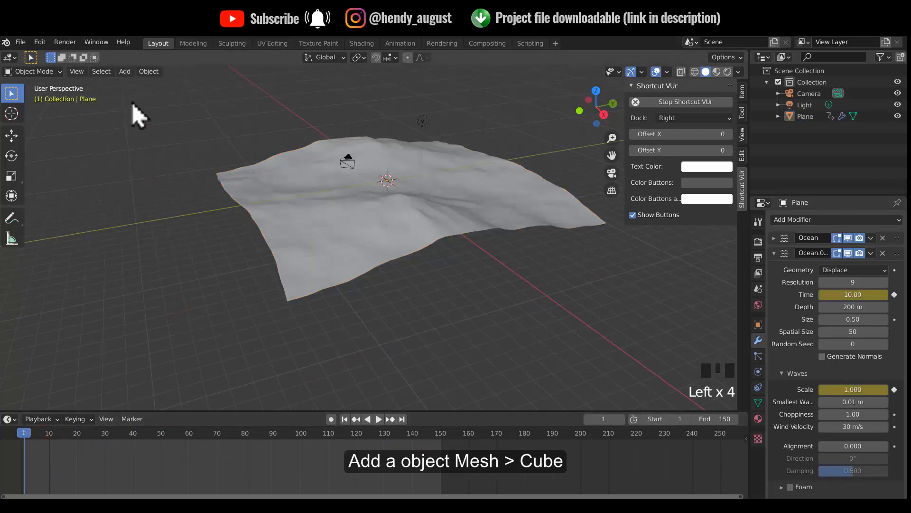
left_click(125, 71)
mouse_move(143, 84)
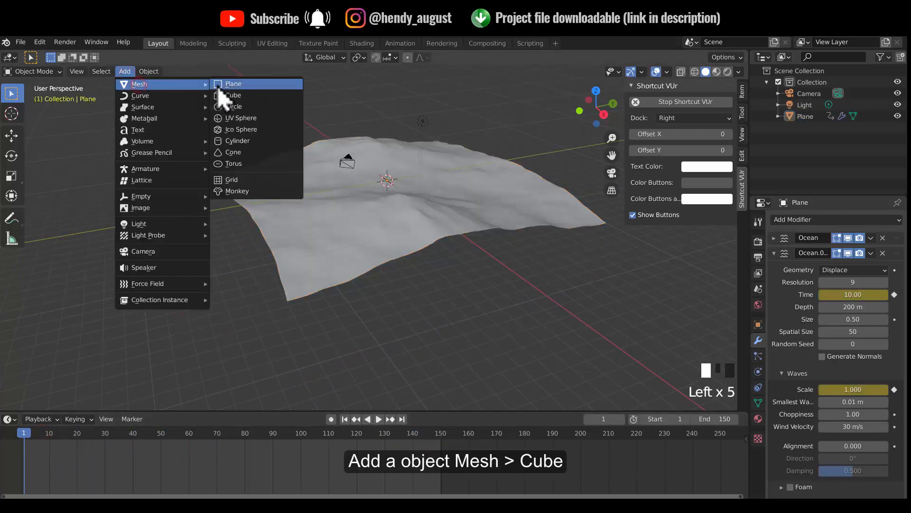
left_click(229, 95)
Scale the cube by about 10.16, and by about 1.18 in top view, to match the ocean plane's footprint.
scroll(392, 223, "down", 3)
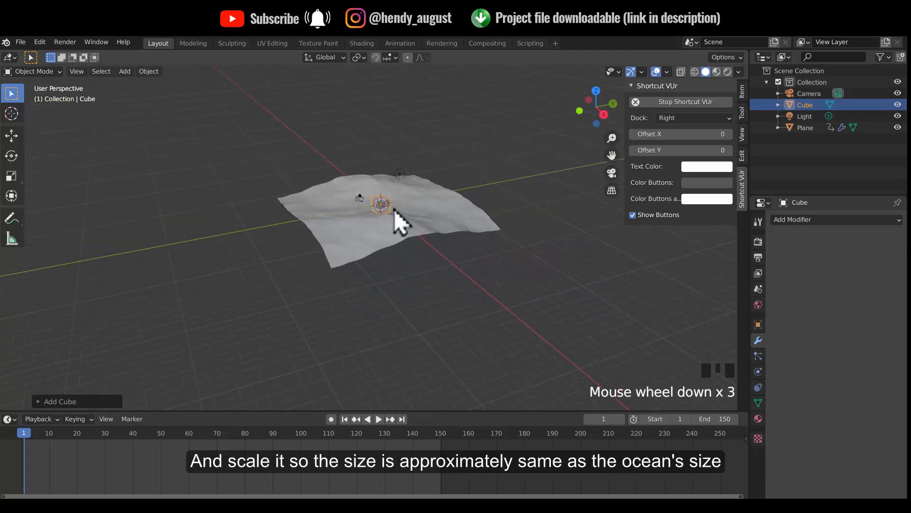
key("s")
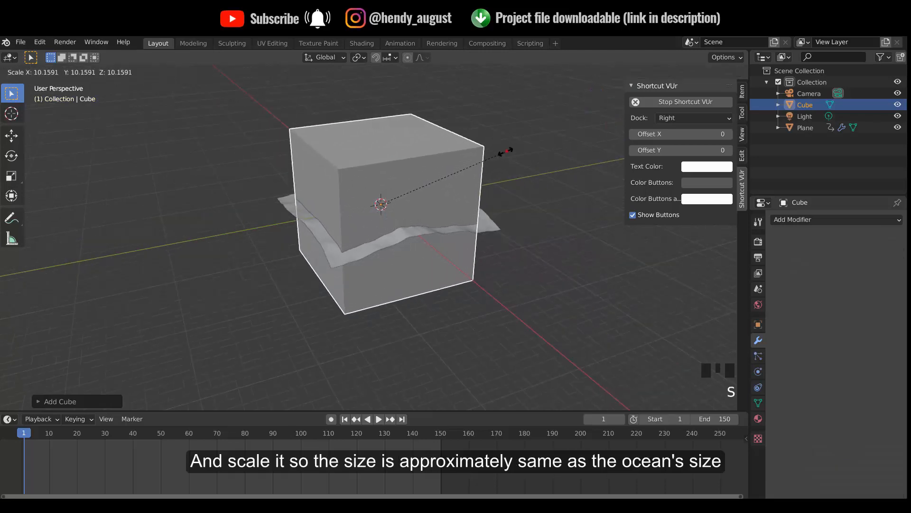
left_click(507, 151)
left_click(597, 90)
key("s")
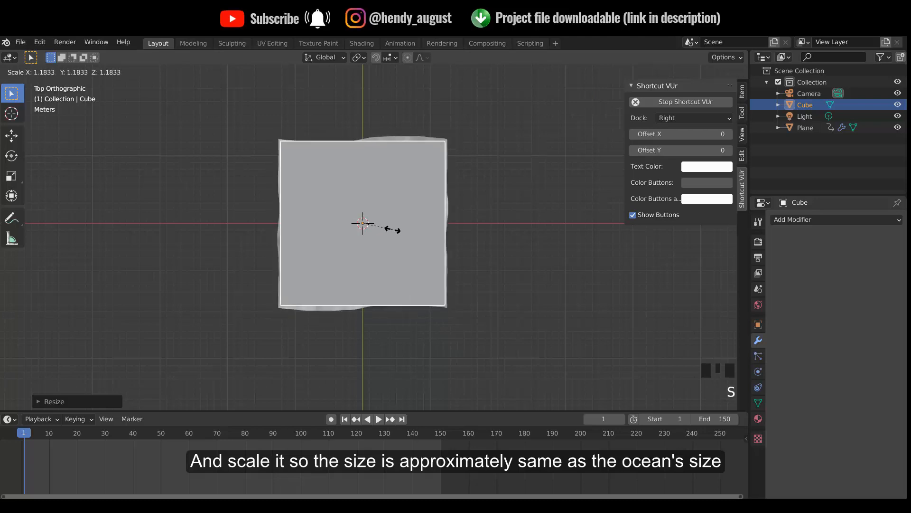
left_click(393, 230)
Enter Edit Mode on the cube and add a horizontal loop cut around its upper part.
middle_click_drag(541, 342, 464, 238)
key("Tab")
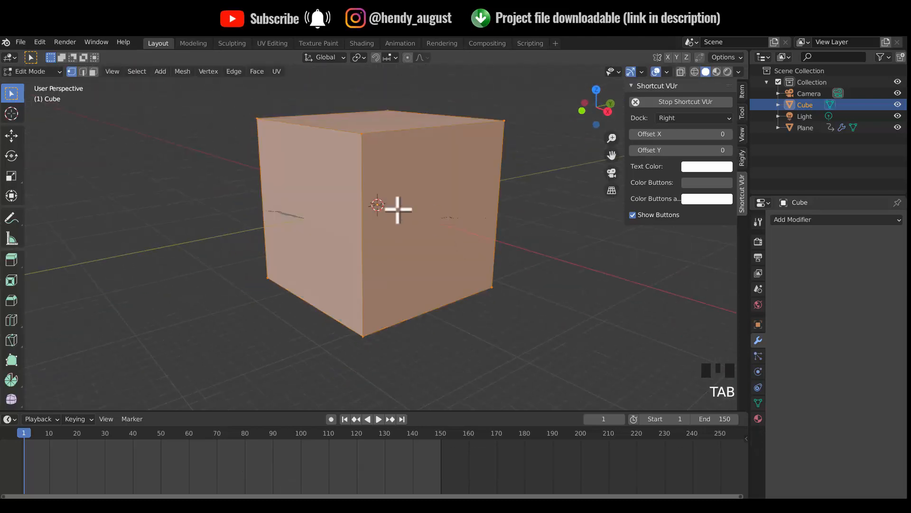
left_click(100, 295)
left_click(11, 320)
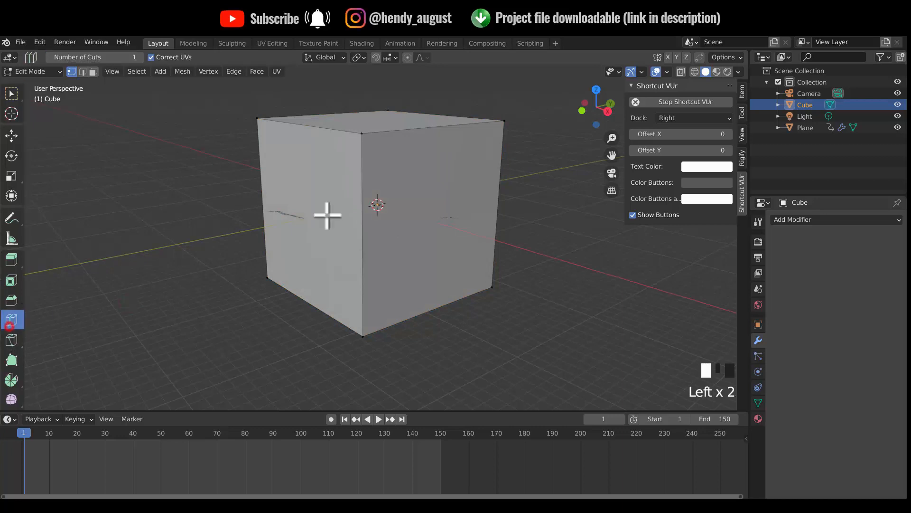
left_click(345, 227)
left_click_drag(344, 227, 341, 166)
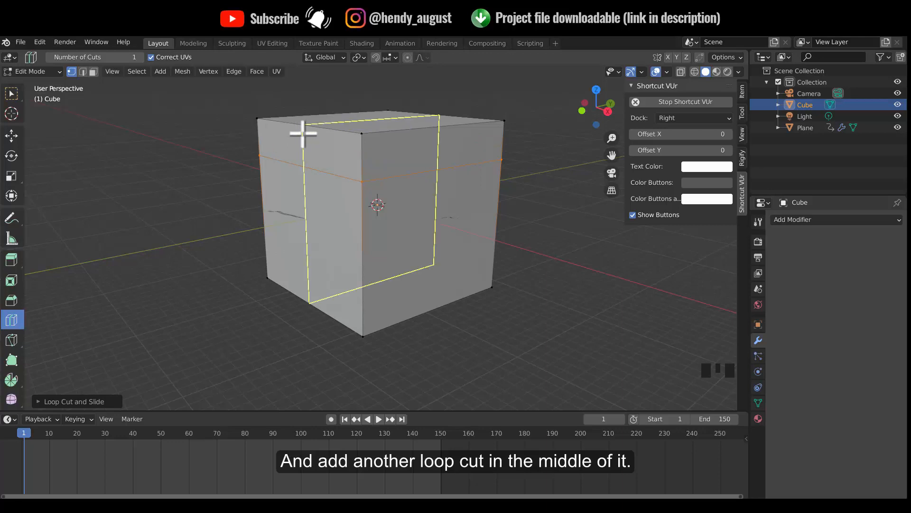
Add 4 horizontal loop cuts between the cube's top edge and the existing upper loop.
left_click(265, 138)
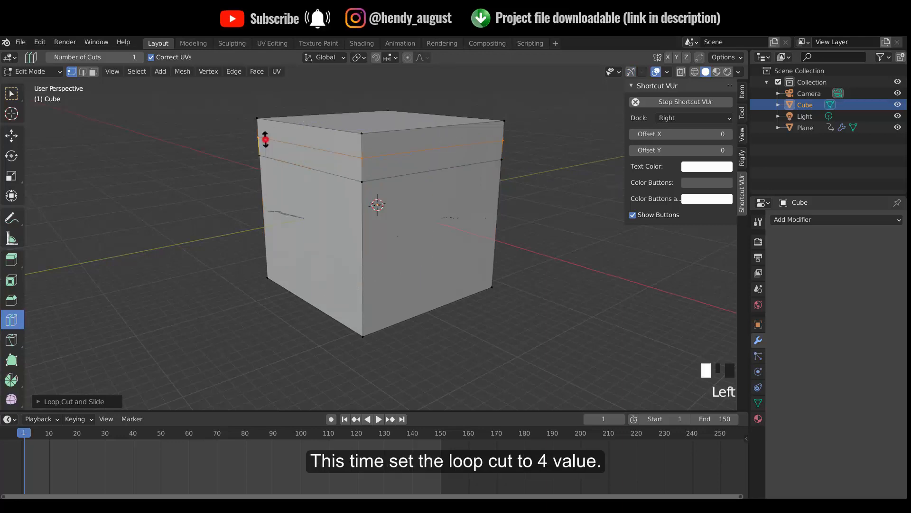
left_click(79, 405)
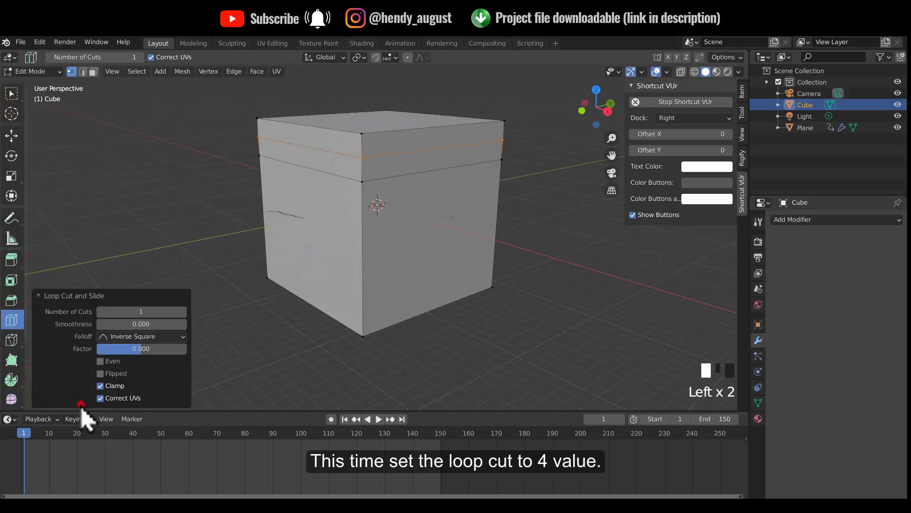
left_click(150, 312)
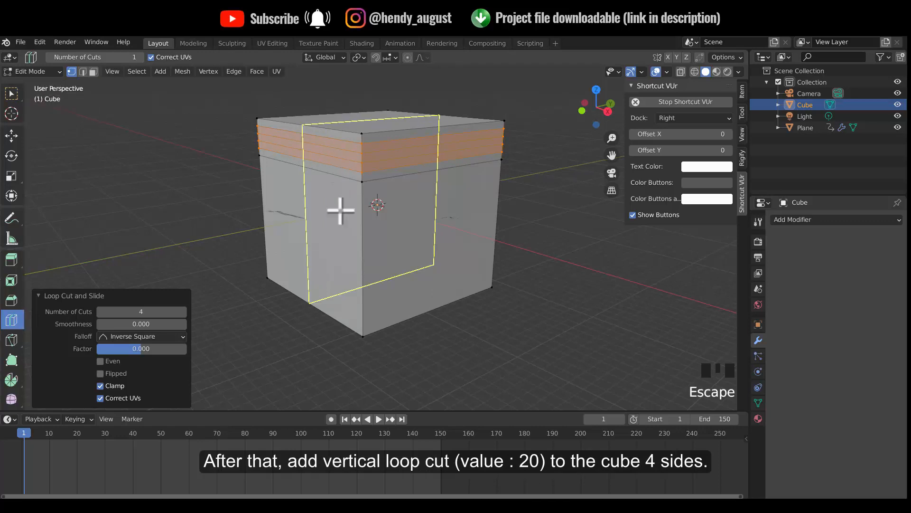
middle_click_drag(342, 207, 340, 230, "shift")
scroll(373, 212, "up", 2)
left_click(433, 192)
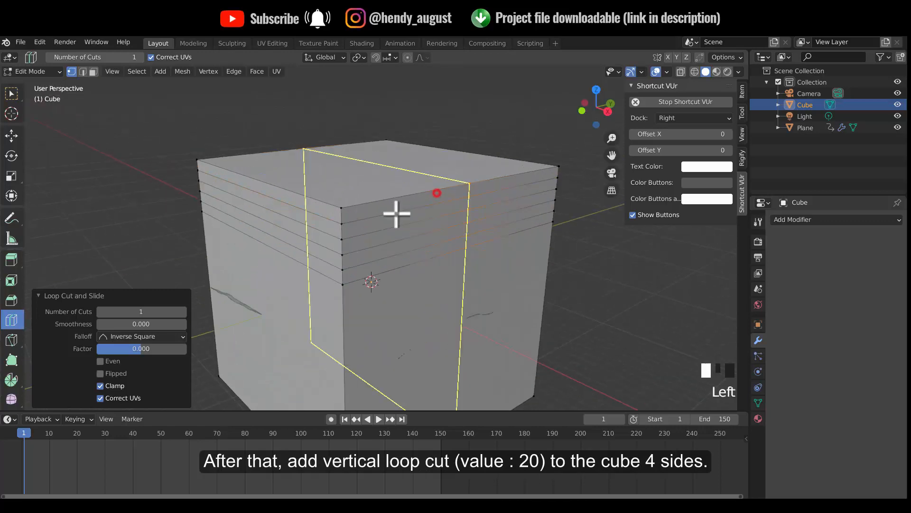
left_click(155, 313)
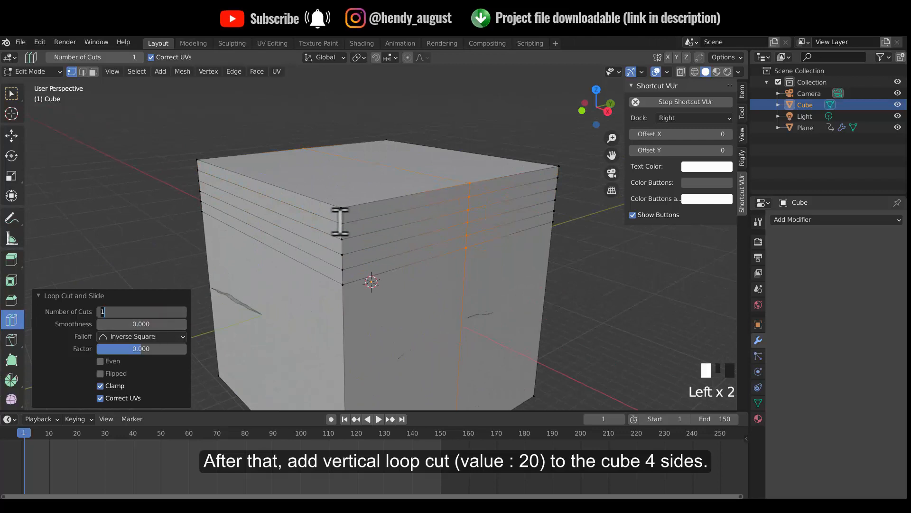
type("10")
key("Return")
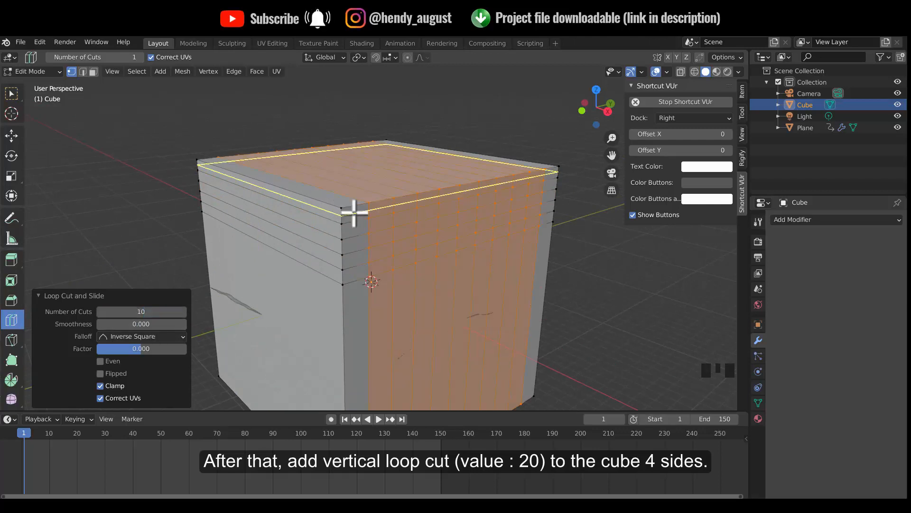
key("ctrl+z")
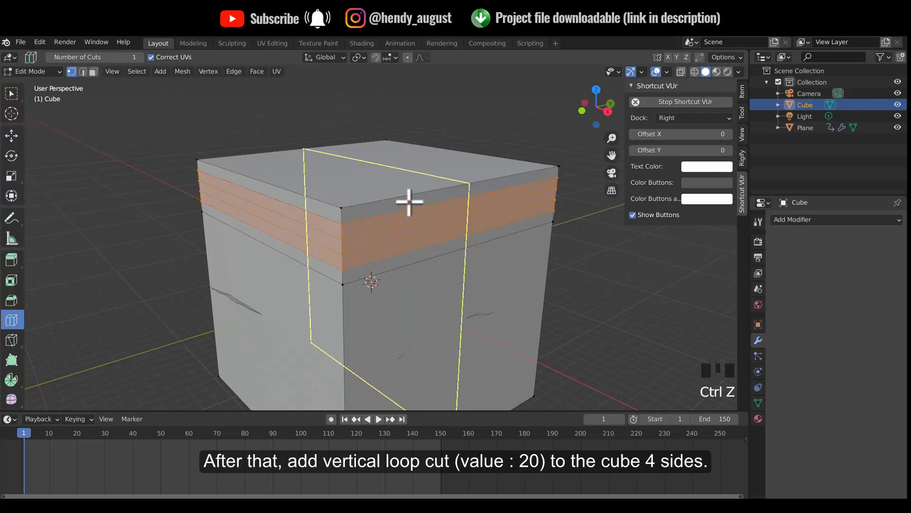
Add 20 vertical loop cuts in each of the two horizontal directions, dividing all four sides of the cube.
left_click(407, 200)
left_click(153, 315)
left_click(150, 309)
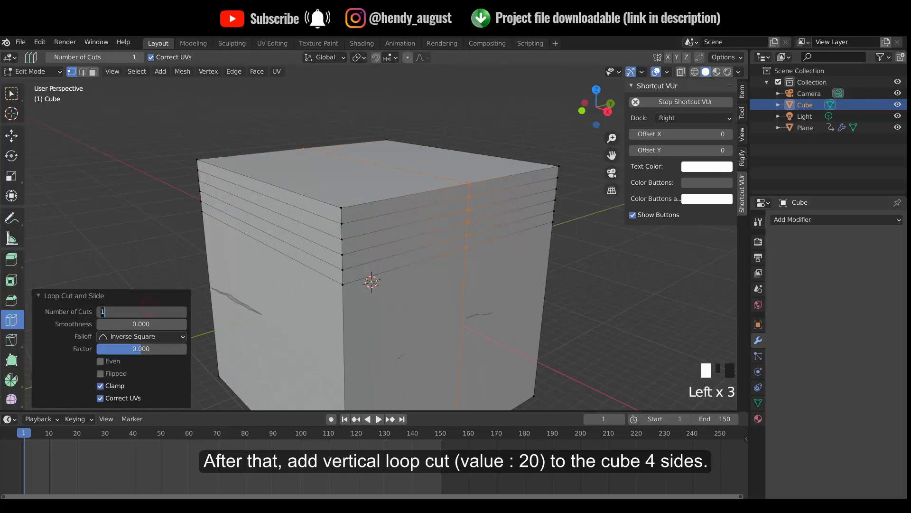
key("Return")
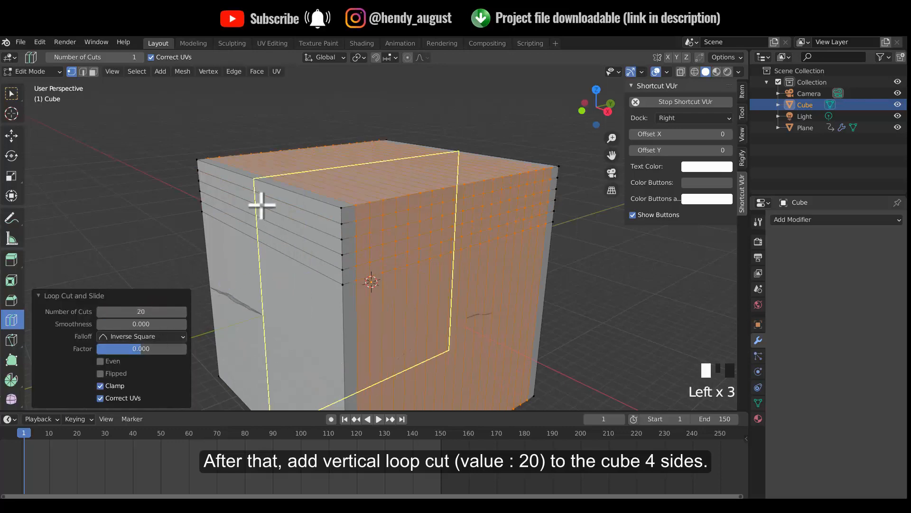
left_click(257, 204)
left_click(142, 309)
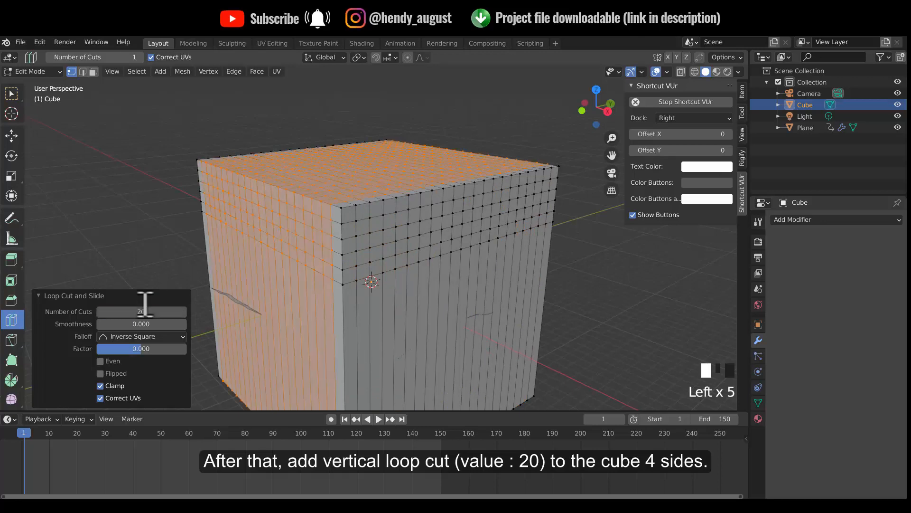
scroll(356, 215, "down", 2)
mouse_move(356, 215)
middle_mouse_down()
mouse_move(305, 193)
mouse_move(300, 206)
mouse_move(368, 213)
middle_mouse_up()
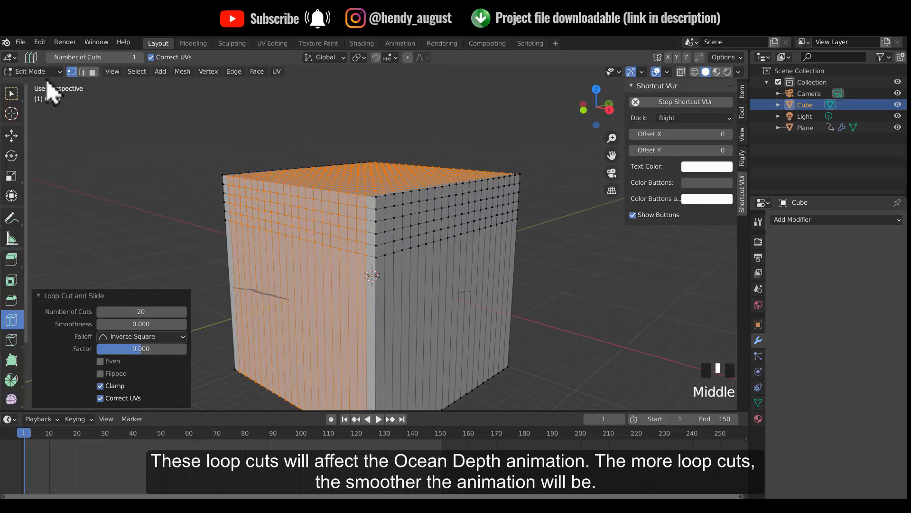
left_click(33, 71)
left_click(31, 84)
left_click(376, 230)
key("Tab")
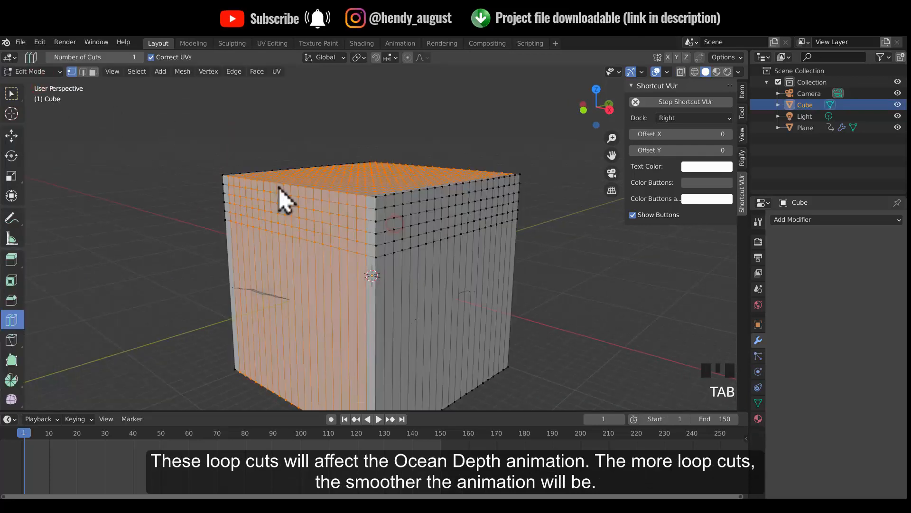
Switch to face selection with the Move tool active and deselect all the cube's faces.
left_click(93, 72)
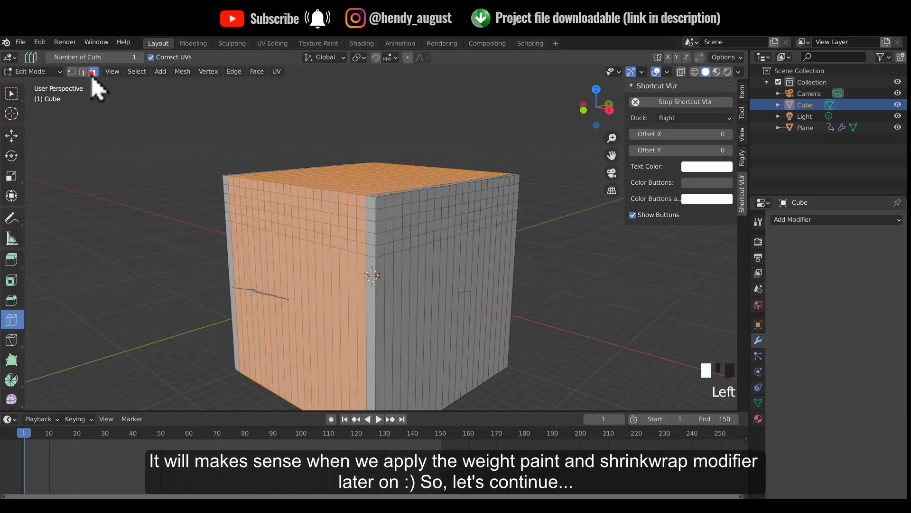
left_click(11, 135)
left_click(240, 119)
Switch the cube to Weight Paint mode, enable the face Paint Mask and view the cube from above.
middle_click_drag(450, 191, 117, 87)
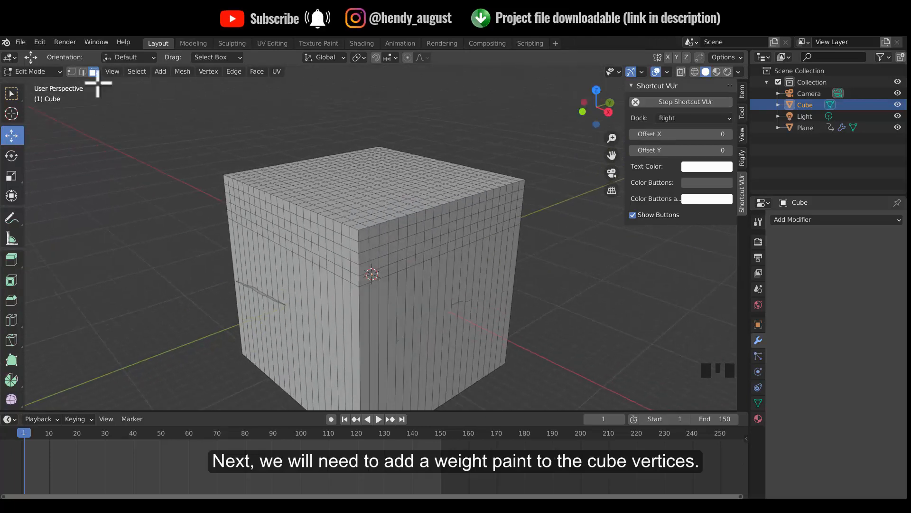
left_click(46, 72)
left_click(36, 133)
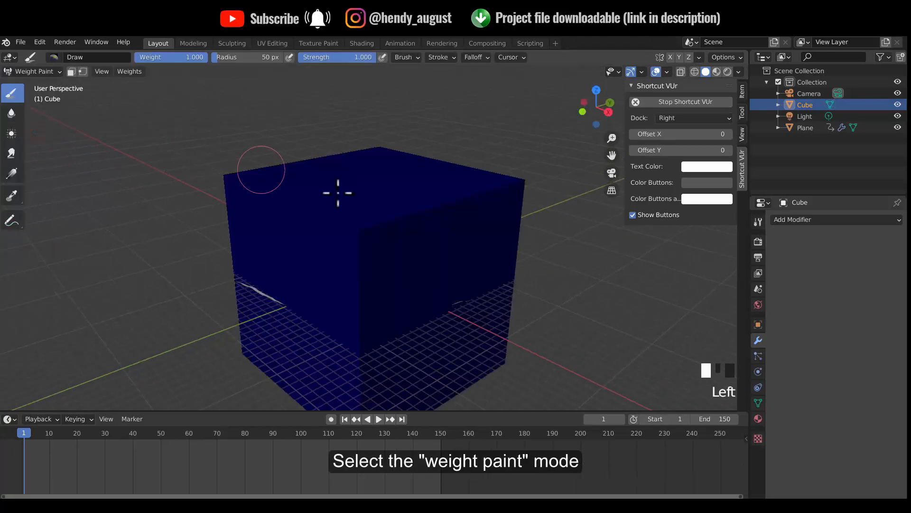
left_click(71, 72)
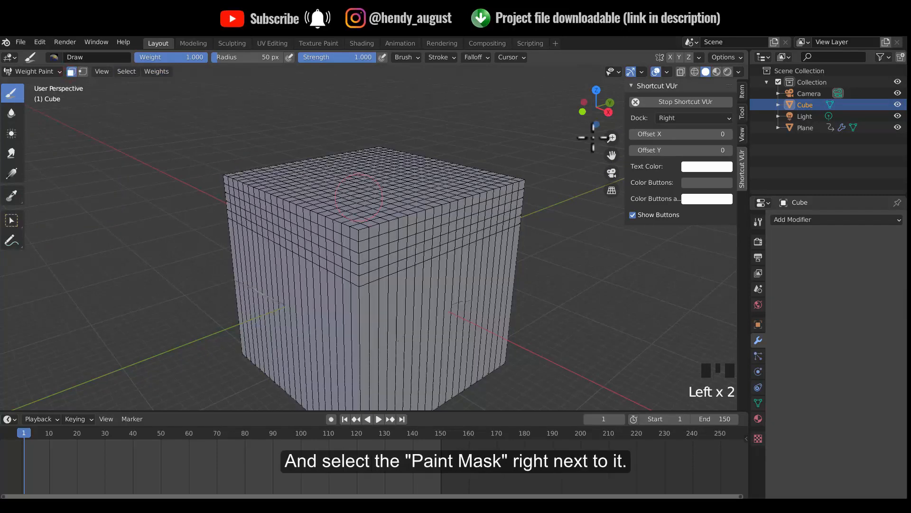
left_click(596, 89)
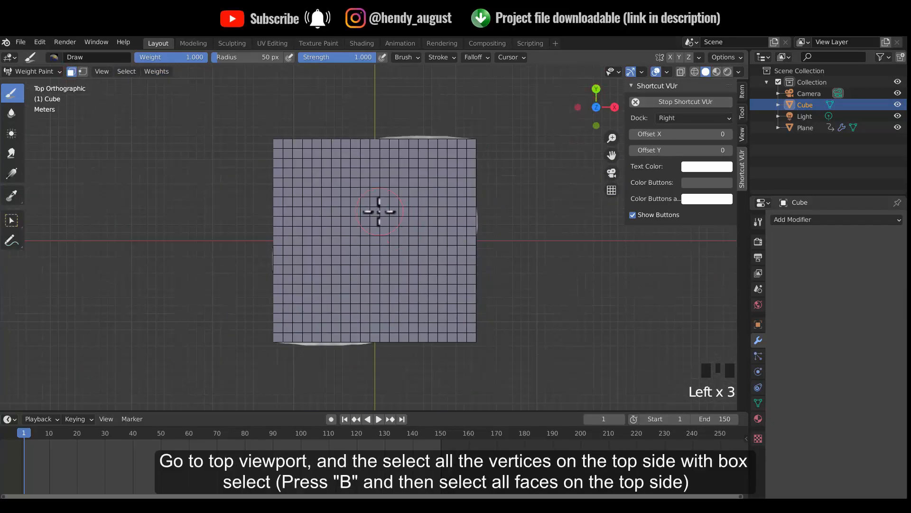
Box-select all the faces on the cube's top side from the top view.
key("b")
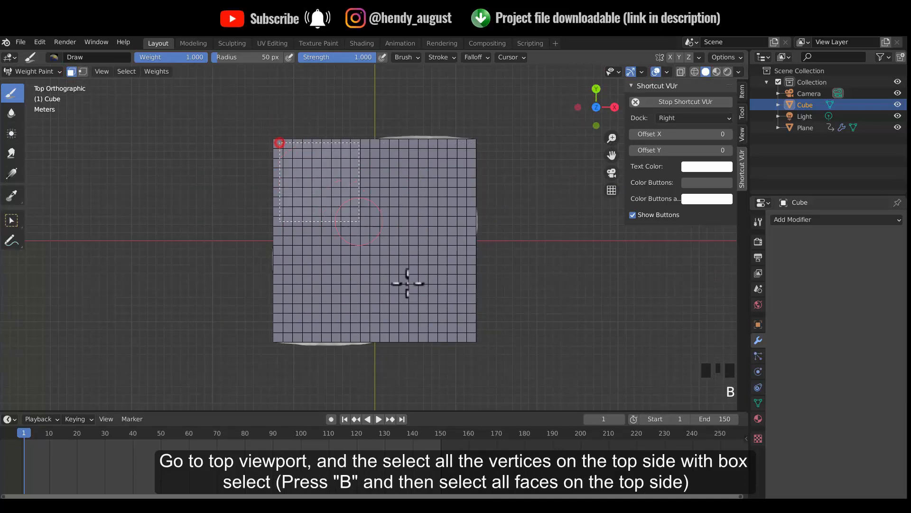
left_click_drag(407, 283, 470, 334)
middle_click_drag(470, 334, 429, 161)
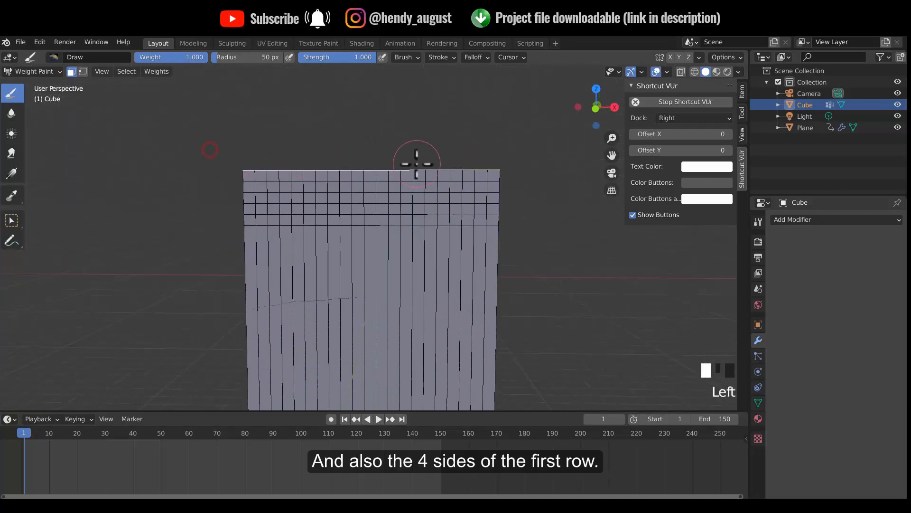
Add the first row of faces below the top edge to the selection on all four sides of the cube.
key("b")
left_click_drag(194, 130, 537, 175)
middle_click_drag(550, 201, 259, 148)
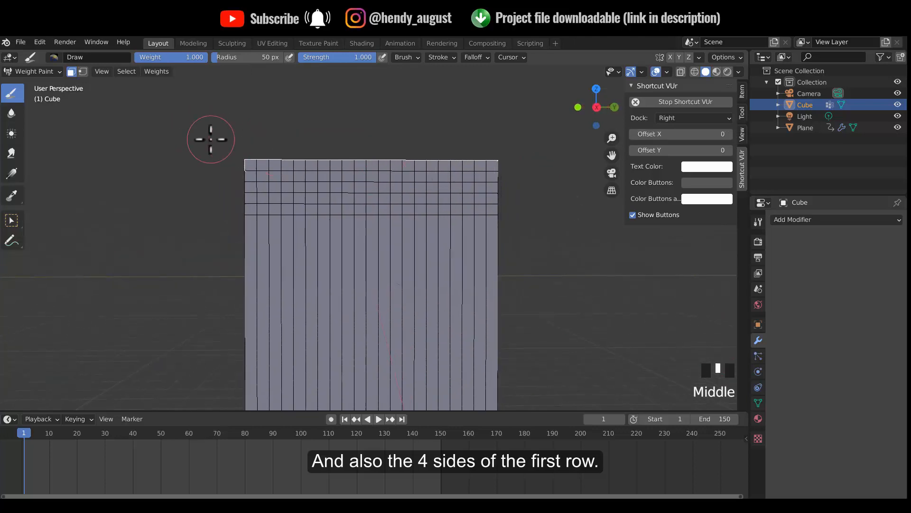
key("b")
left_click_drag(210, 139, 526, 168)
middle_click_drag(525, 179, 265, 148)
key("b")
left_click_drag(184, 139, 536, 169)
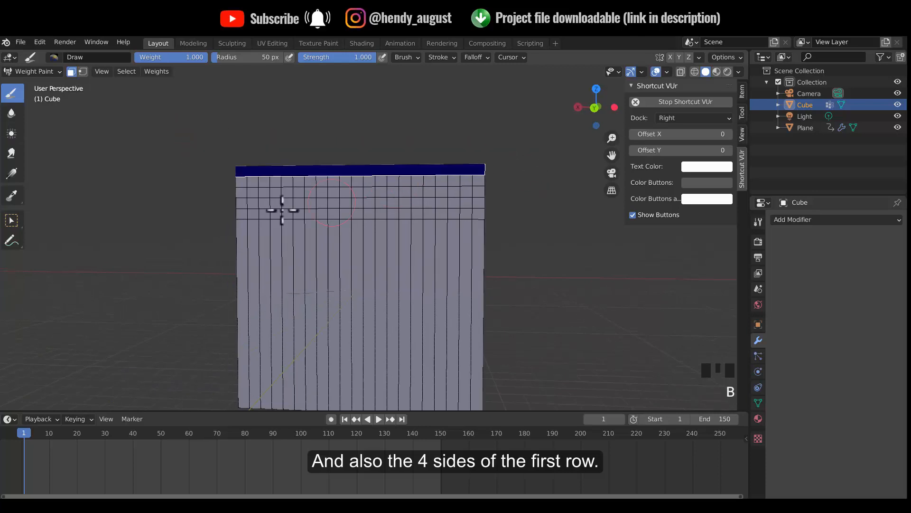
middle_click_drag(188, 181, 212, 202)
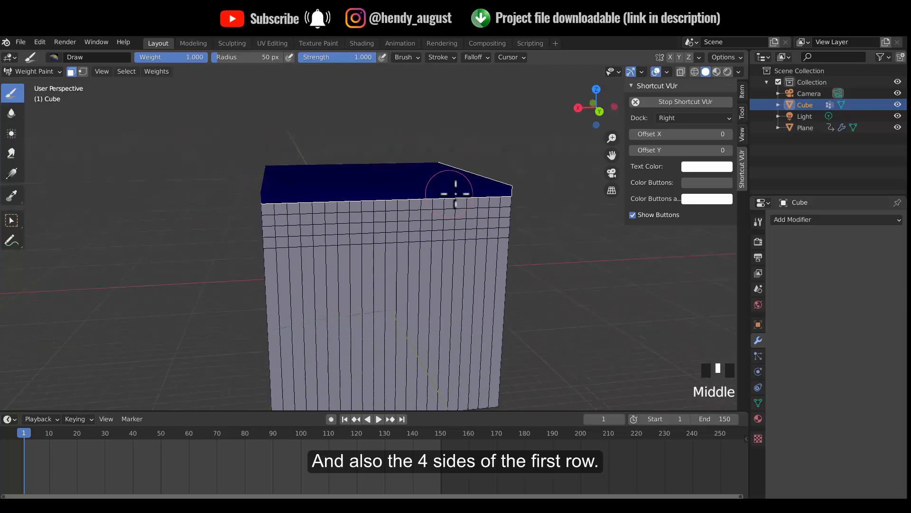
middle_click_drag(456, 193, 327, 181)
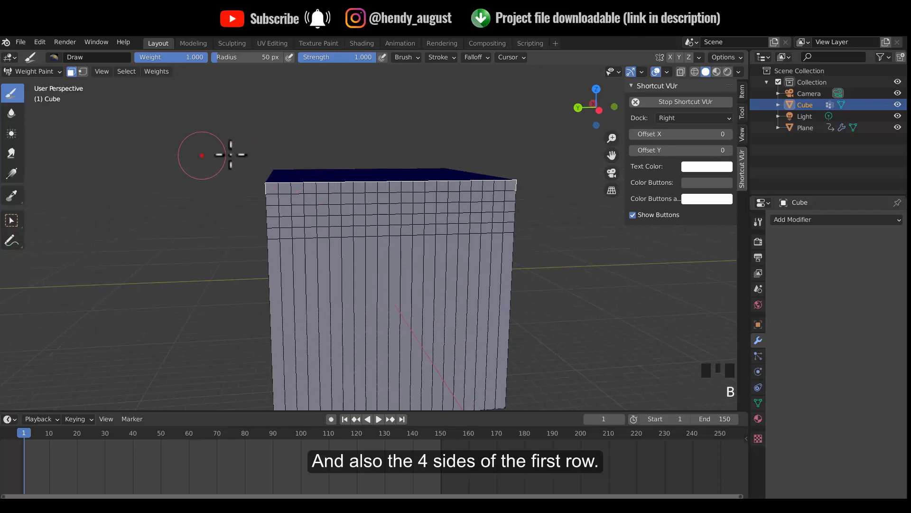
left_click_drag(202, 156, 553, 188)
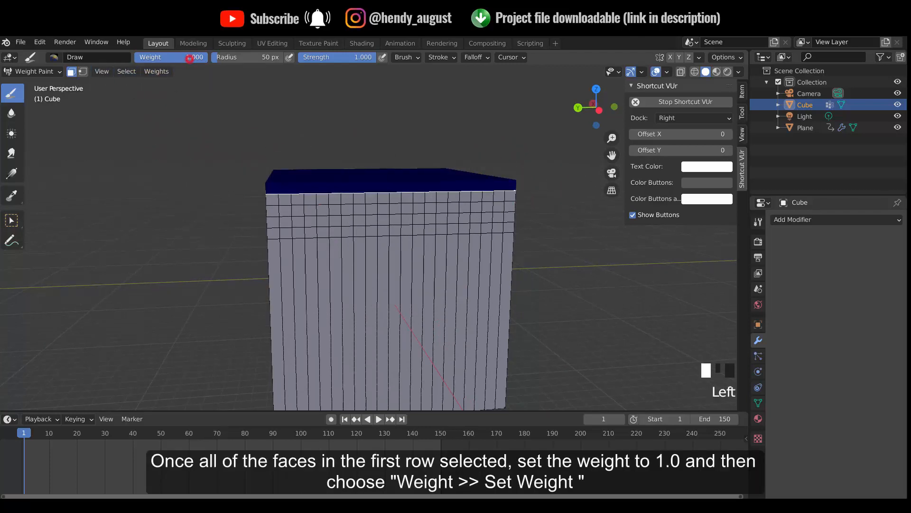
Assign a weight of 1.000 to the selected top and first-row faces and clear the face selection.
left_click(158, 73)
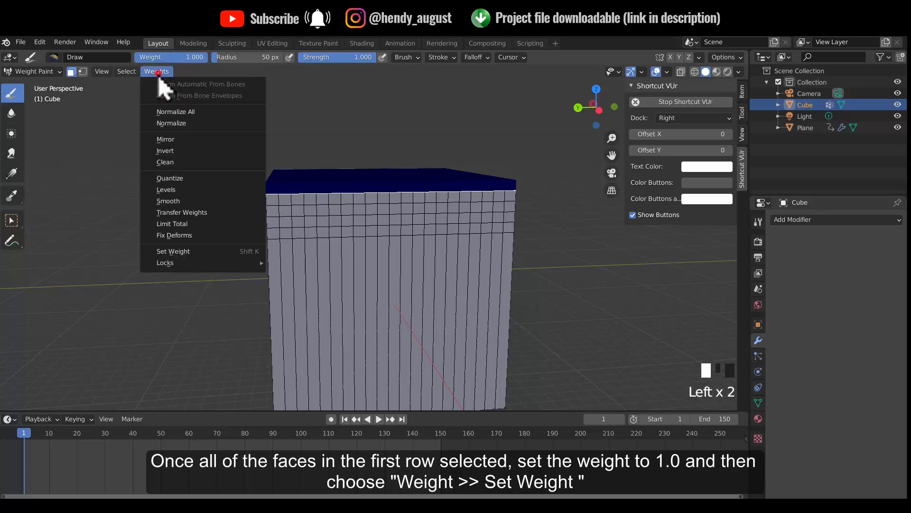
left_click(176, 253)
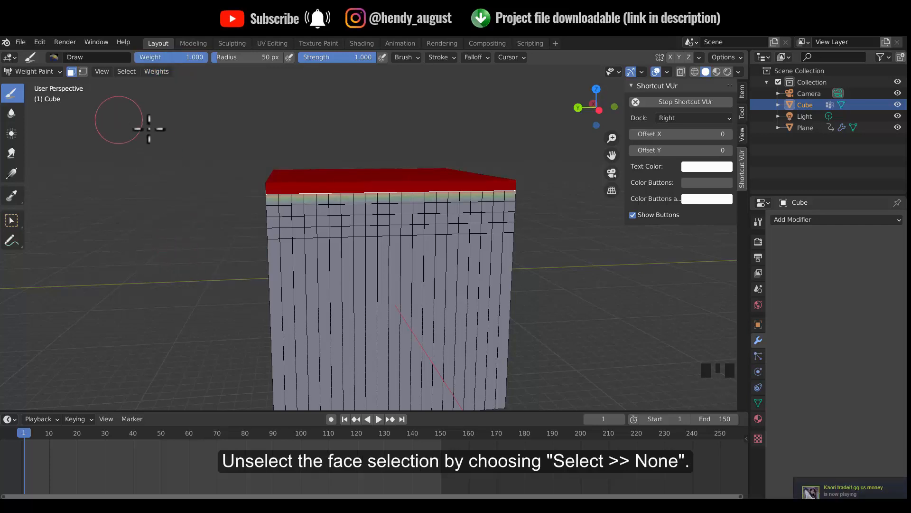
left_click(126, 72)
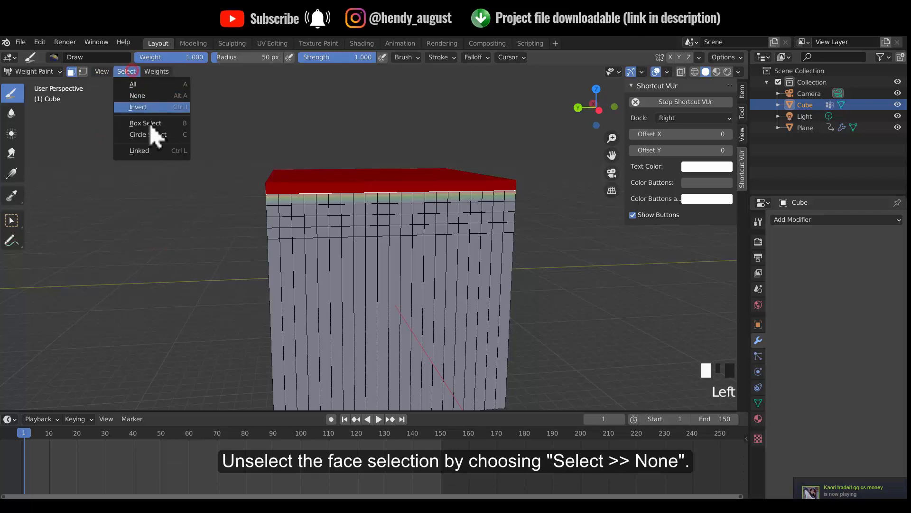
left_click(151, 97)
Box-select the second row of faces on all four sides of the cube.
middle_click_drag(283, 184, 281, 177)
left_click_drag(252, 187, 450, 191)
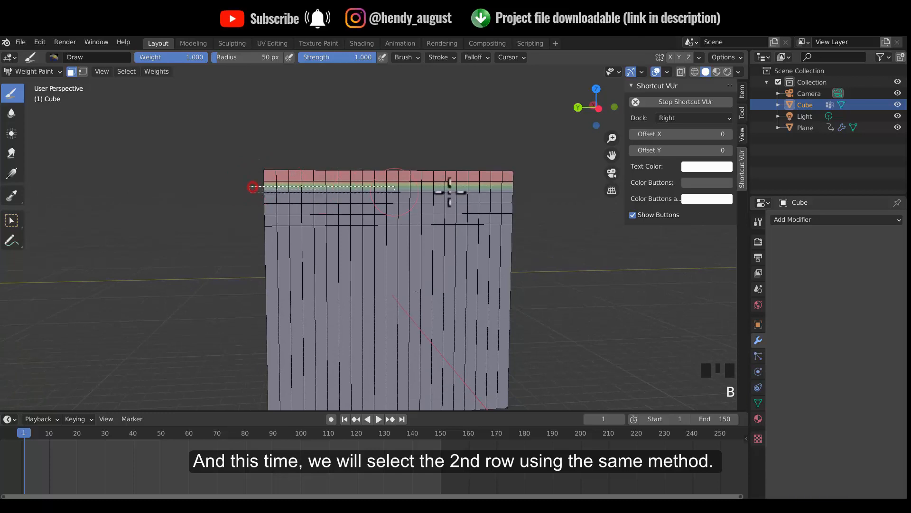
left_click_drag(538, 191, 536, 190)
middle_click_drag(537, 190, 431, 171)
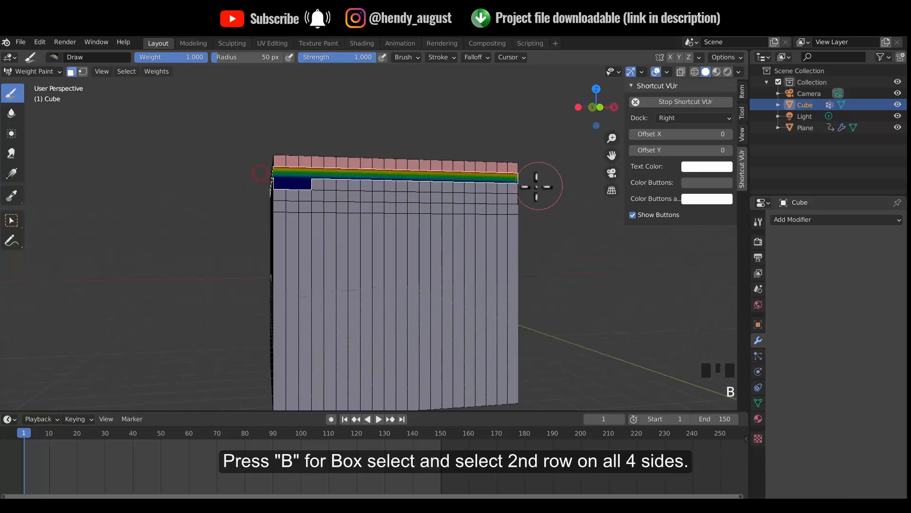
middle_click_drag(535, 187, 326, 191)
middle_click_drag(254, 179, 408, 181)
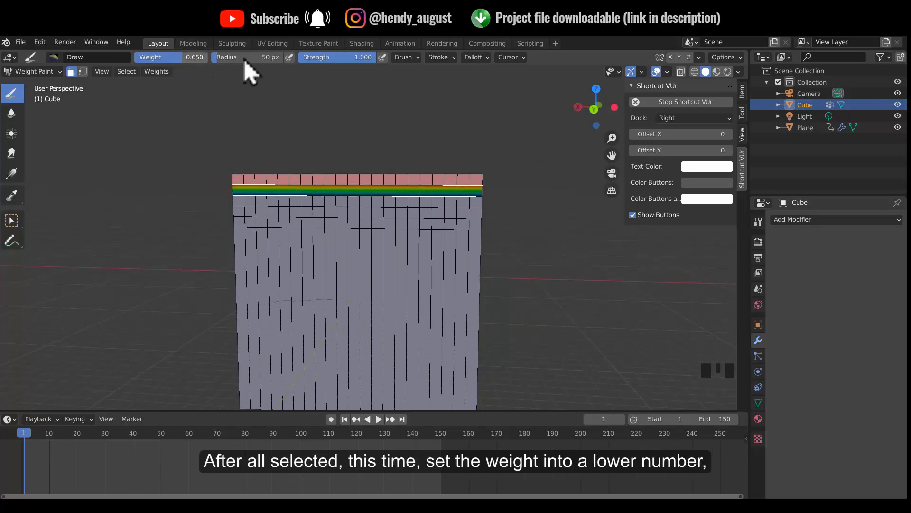
Assign a weight of 0.650 to the second-row faces and clear the face selection.
left_click(157, 73)
left_click(176, 250)
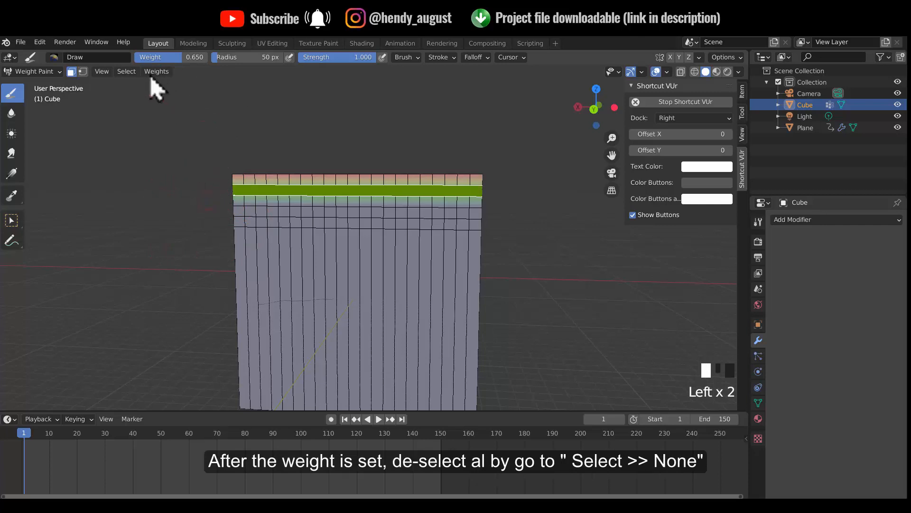
left_click(133, 72)
left_click(142, 96)
Box-select the third row of faces on all four sides of the cube.
middle_click_drag(147, 102, 263, 197)
key("b")
left_click_drag(246, 195, 546, 201)
middle_click_drag(503, 211, 402, 212)
key("b")
left_click_drag(215, 188, 498, 188)
middle_click_drag(496, 188, 480, 192)
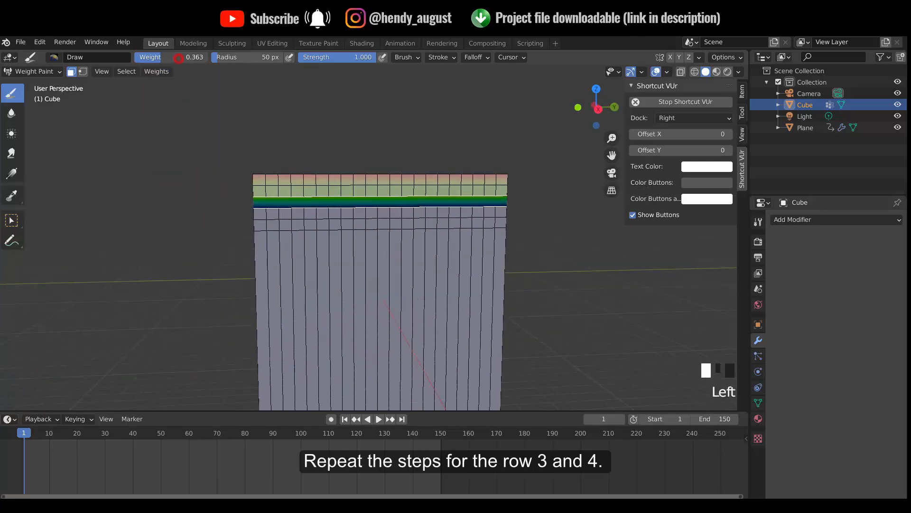
Assign a weight of 0.363 to the third-row faces and clear the face selection.
left_click(157, 72)
left_click(187, 262)
left_click(127, 71)
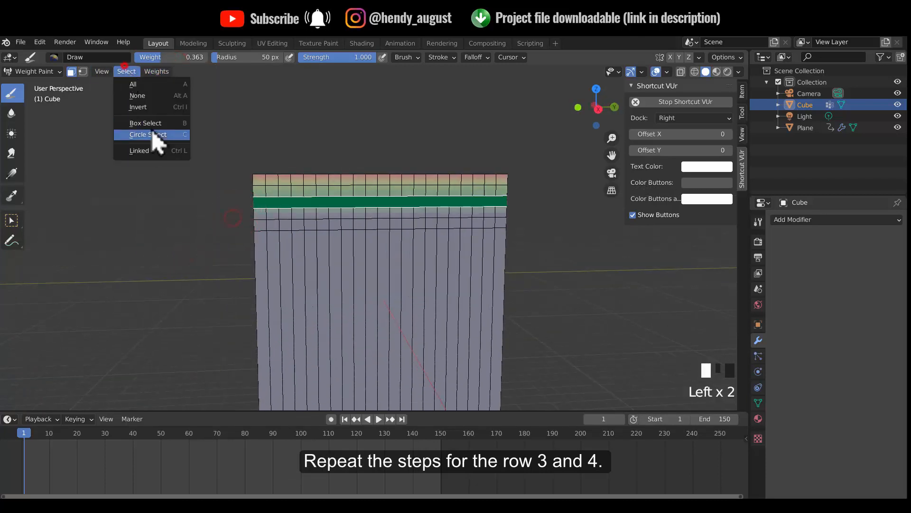
left_click(151, 134)
Box-select the fourth row of faces on all four sides of the cube.
middle_click_drag(520, 211, 272, 217)
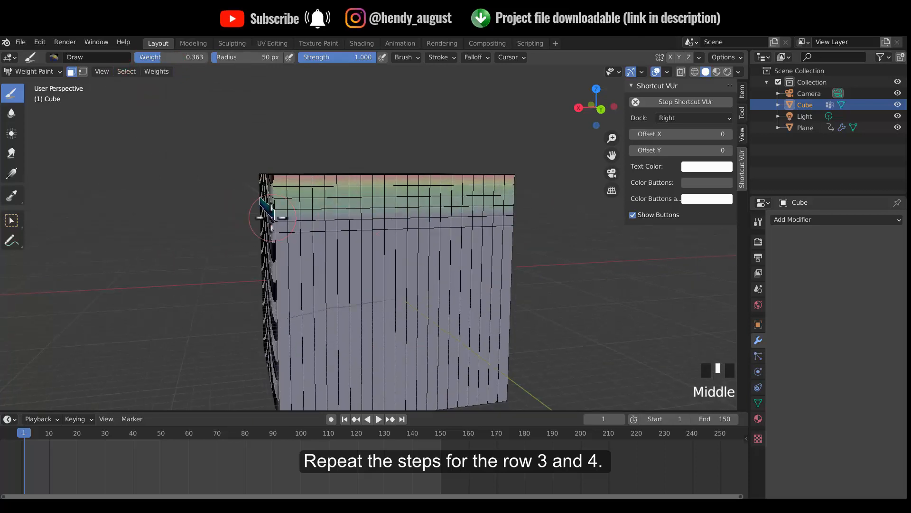
left_click_drag(535, 211, 519, 209)
middle_click_drag(519, 210, 504, 212)
key("b")
left_click_drag(458, 217, 488, 218, "shift")
middle_click_drag(487, 218, 403, 211)
middle_click_drag(361, 210, 292, 208)
middle_click_drag(562, 219, 191, 194)
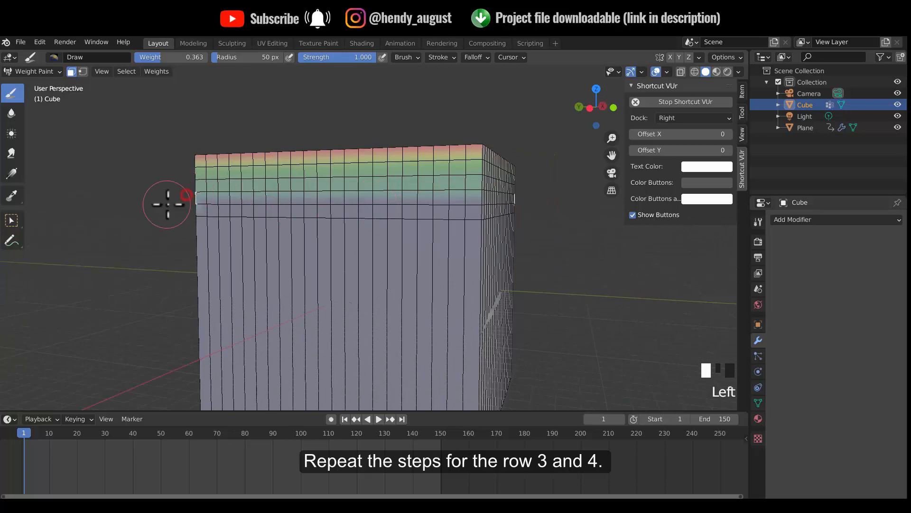
middle_click_drag(429, 202, 168, 70)
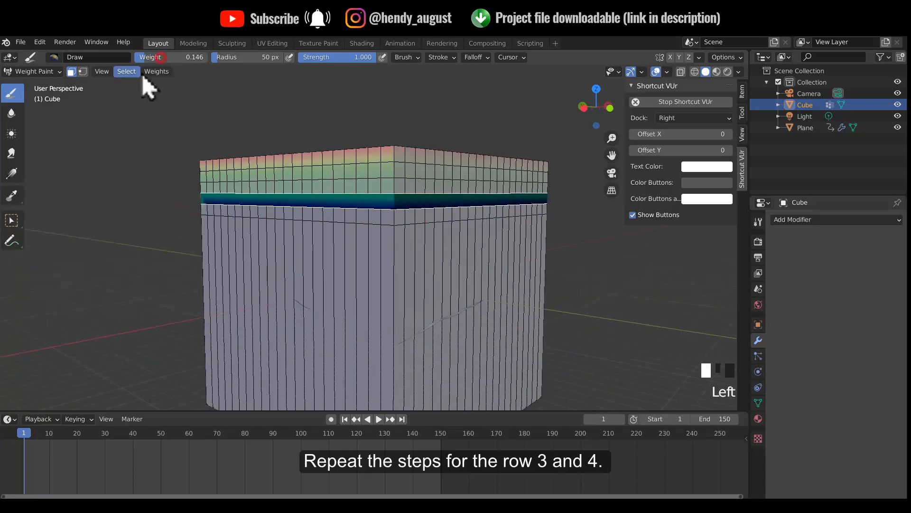
Assign a weight of 0.146 to the fourth-row faces.
left_click(153, 73)
left_click(188, 250)
middle_click_drag(447, 218, 393, 228)
Switch the cube to Edit Mode and back to Weight Paint, and deselect all its faces to check the weight gradient.
key("Tab")
left_click(34, 72)
left_click(33, 82)
key("Tab")
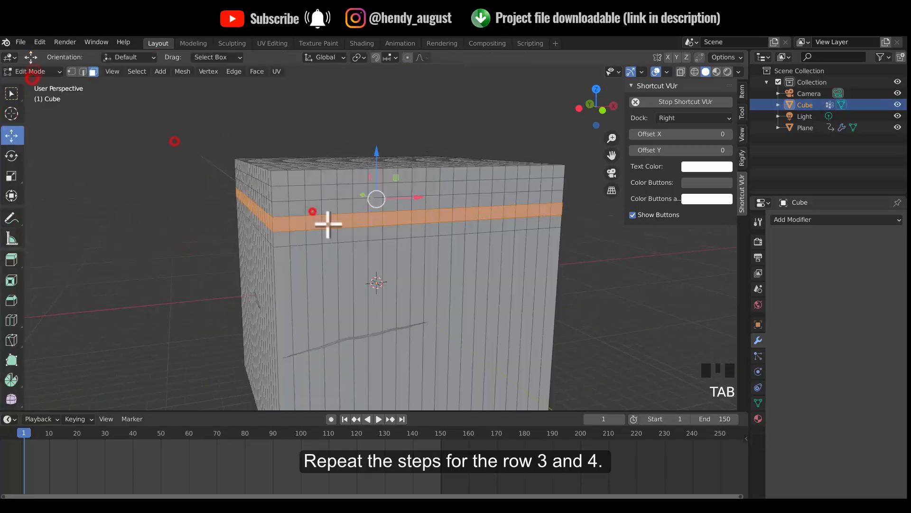
left_click(34, 71)
left_click(36, 126)
left_click(127, 71)
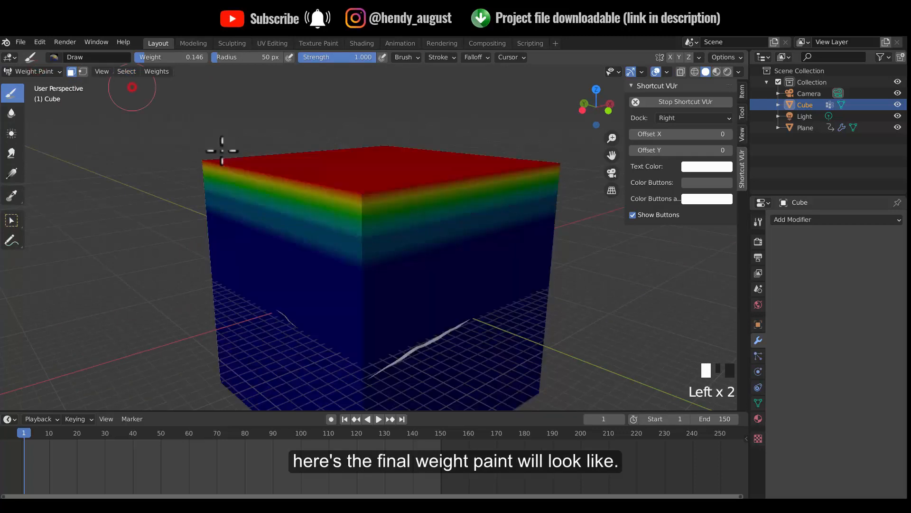
mouse_move(222, 151)
middle_mouse_down()
mouse_move(252, 203)
mouse_move(212, 213)
mouse_move(165, 197)
mouse_move(216, 216)
mouse_move(342, 215)
mouse_move(299, 216)
middle_mouse_up()
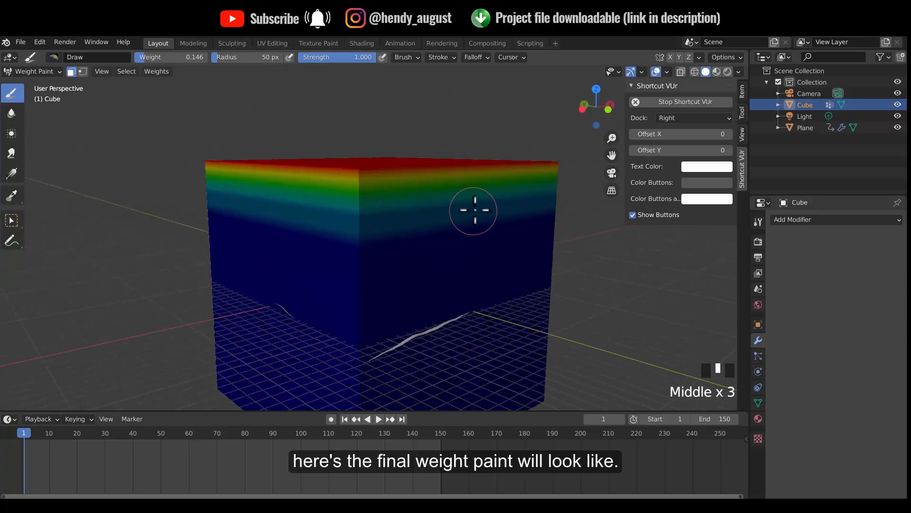
Switch the weight-painted cube to Object Mode and keep it selected.
key("Tab")
key("Tab")
left_click(32, 71)
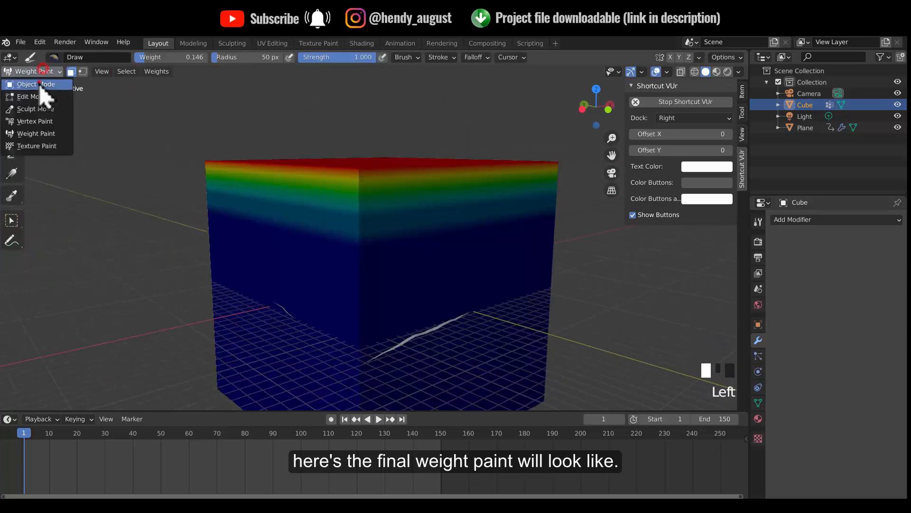
left_click(30, 81)
left_click(345, 183)
Rename the cube's vertex group as "wave".
left_click(758, 403)
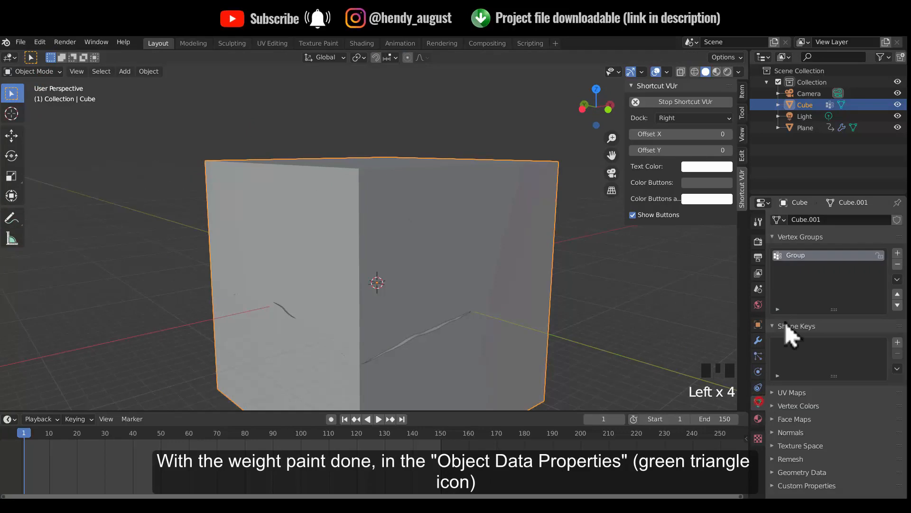
type("Wa")
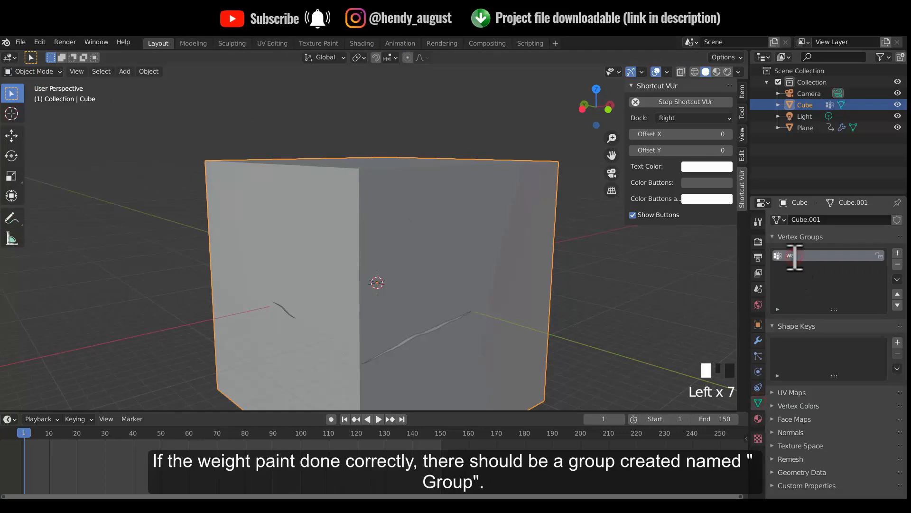
left_click(634, 247)
Move the cube about 14.4 m down along the Z axis so its top sits right below the ocean plane.
middle_click_drag(642, 278, 644, 292)
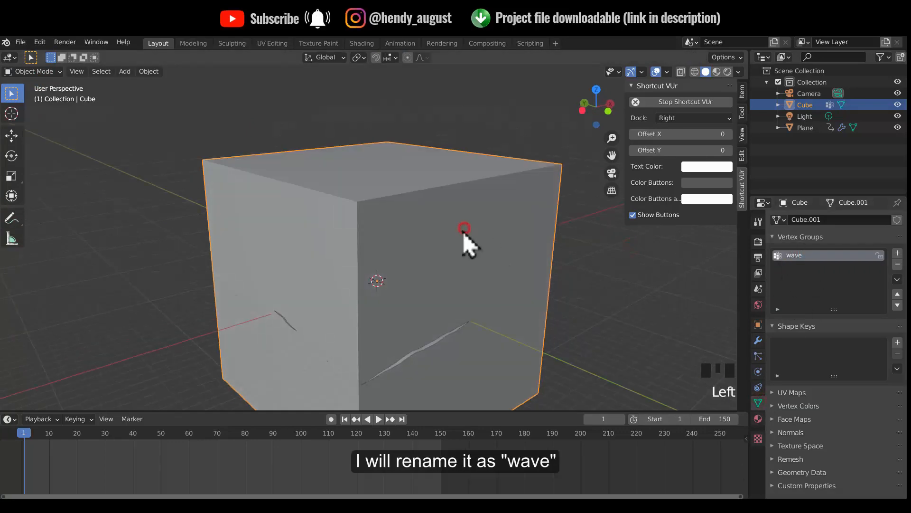
key("g")
key("z")
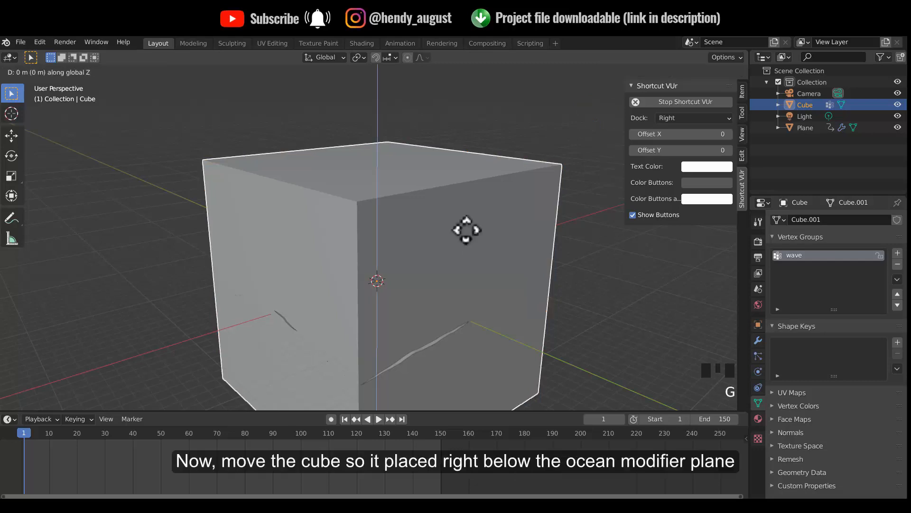
left_click(470, 346)
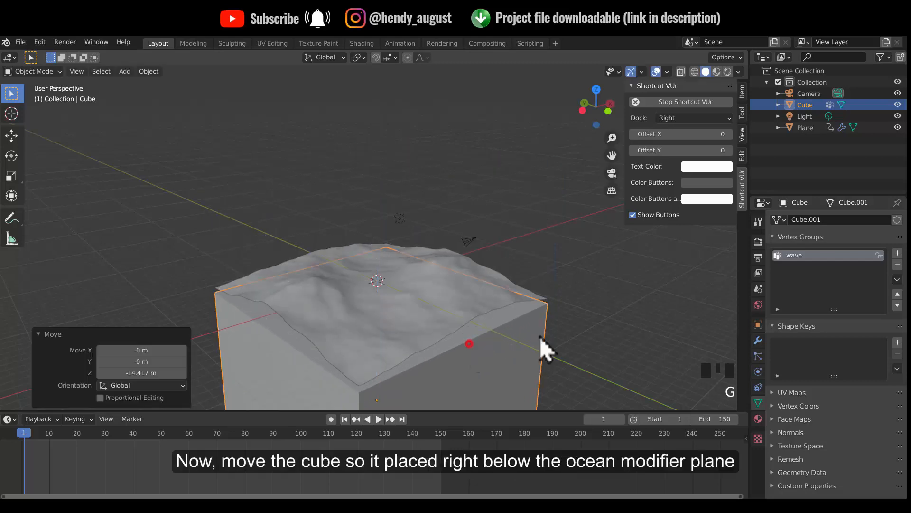
middle_click_drag(541, 349, 570, 279, "shift")
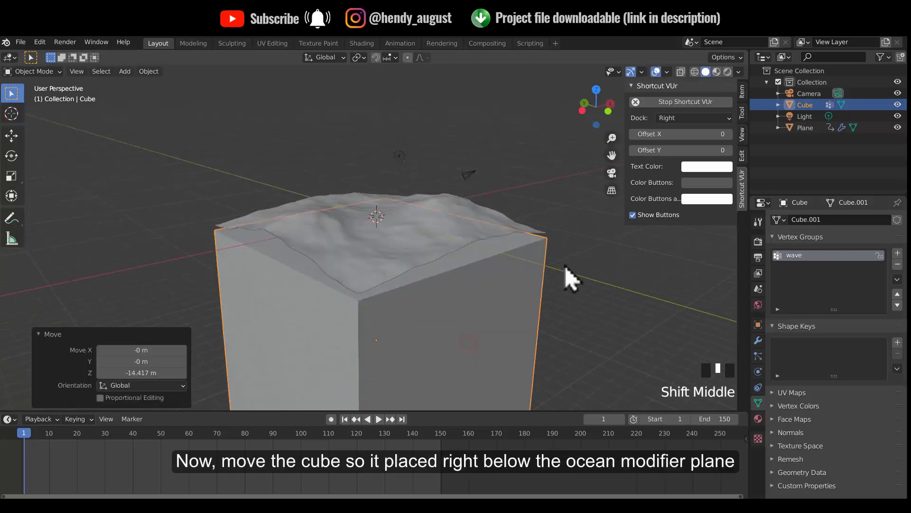
Add a Shrinkwrap modifier to the cube with the ocean plane as its target.
left_click(758, 340)
left_click(819, 219)
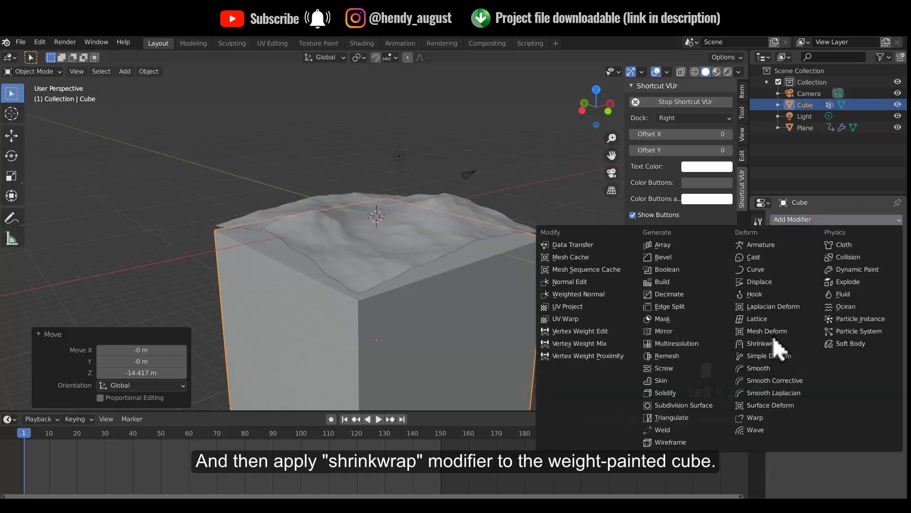
left_click(762, 343)
middle_click_drag(599, 319, 597, 287, "shift")
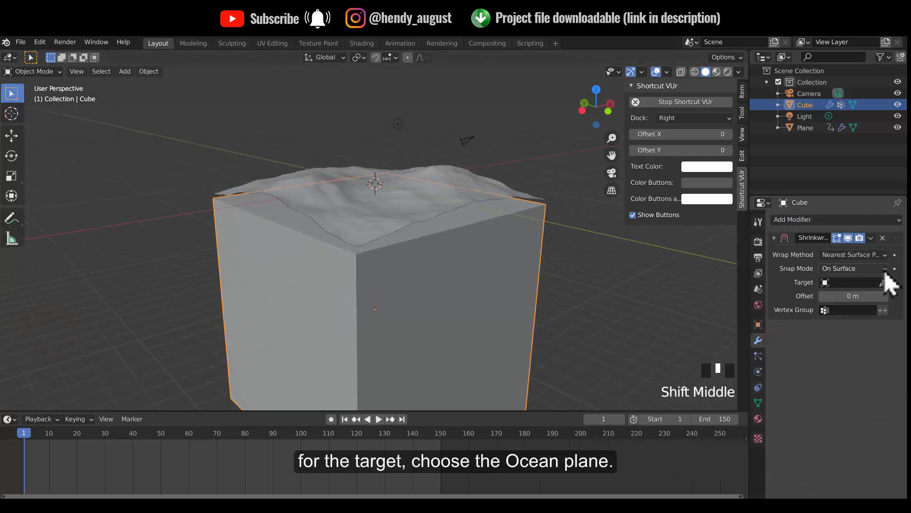
left_click(467, 176)
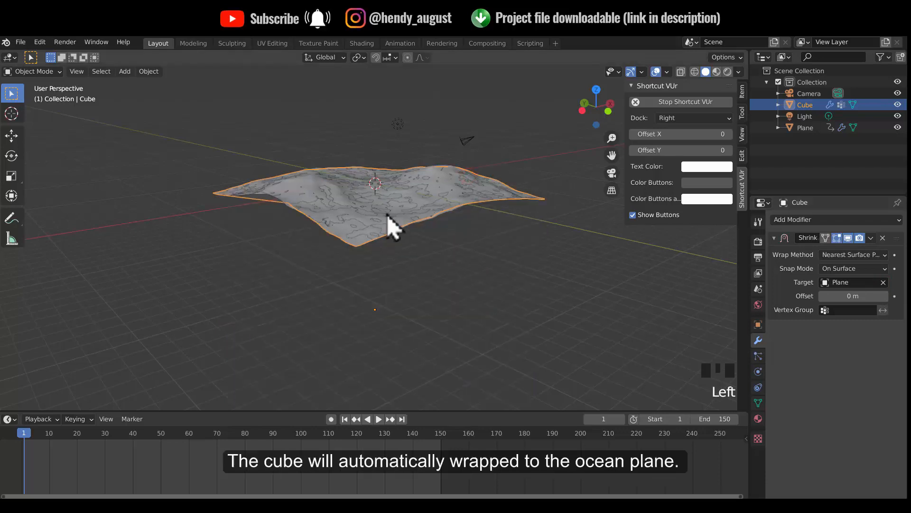
Limit the Shrinkwrap modifier to the "wave" vertex group.
left_click(843, 310)
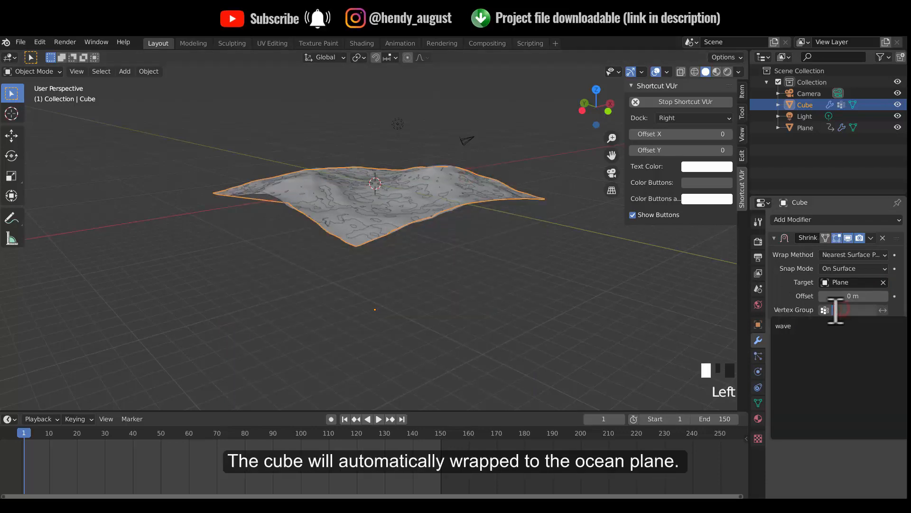
left_click(795, 326)
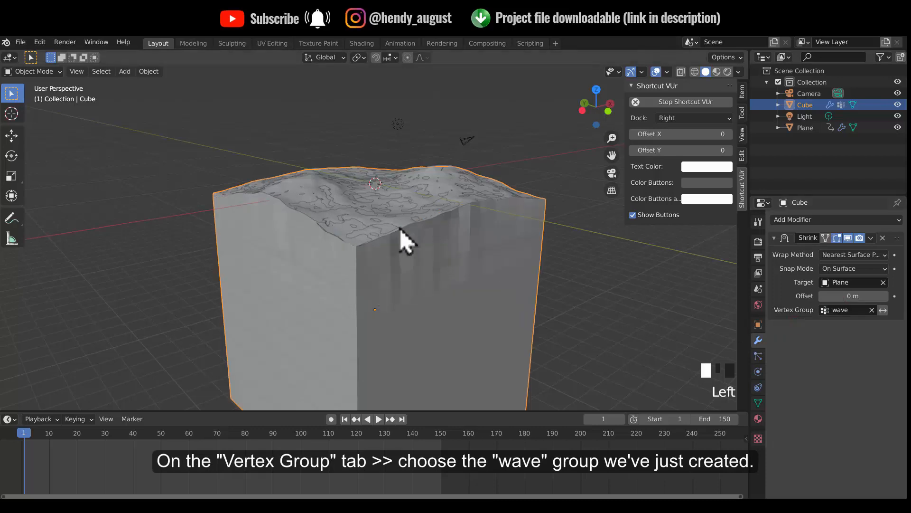
middle_click_drag(400, 228, 537, 298)
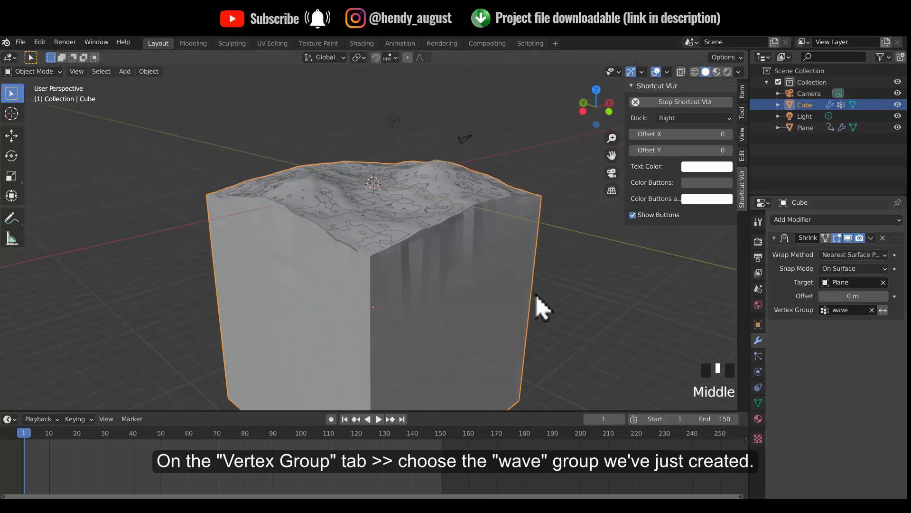
Play the animation and set the cube's Shrinkwrap offset to 0.09 m.
key("space")
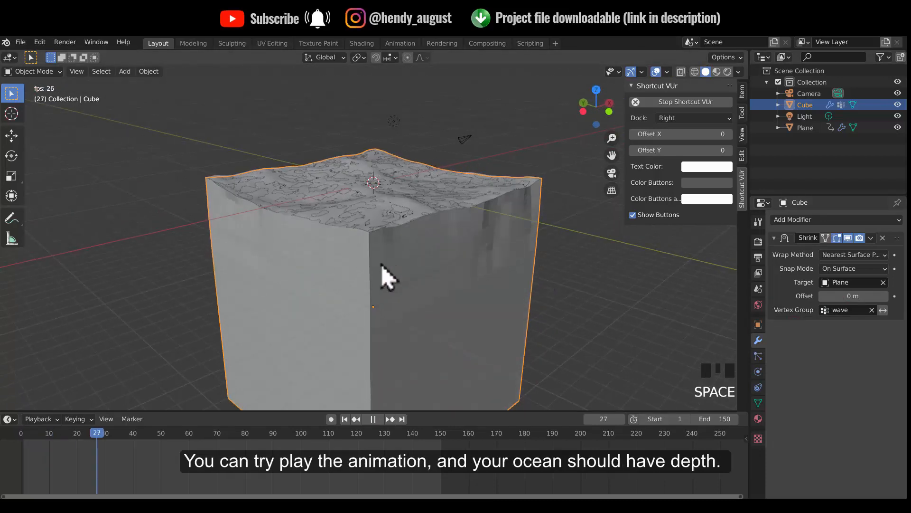
middle_click_drag(387, 278, 373, 209)
scroll(399, 274, "up", 2)
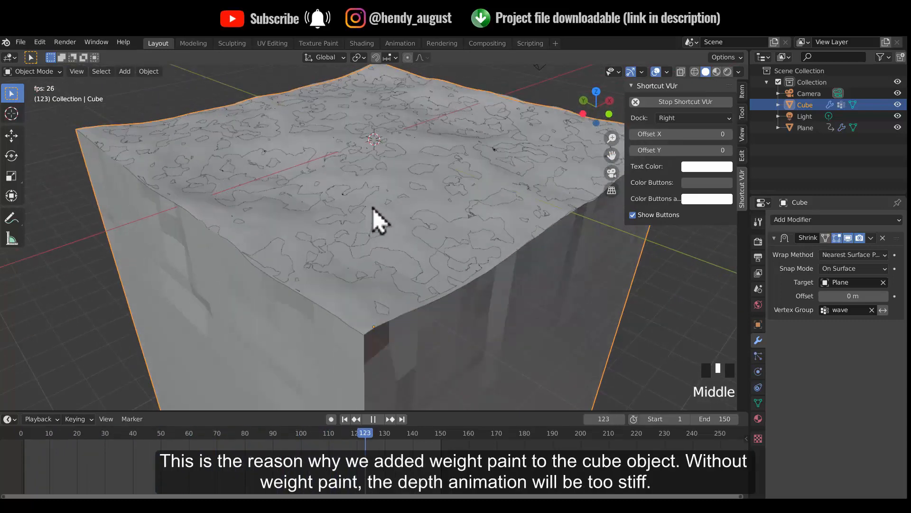
left_click(837, 295)
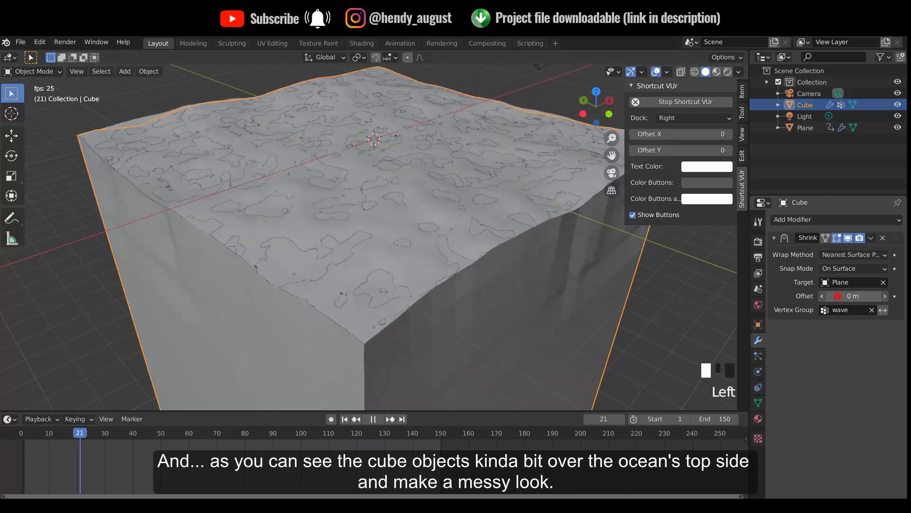
left_click_drag(837, 296, 853, 295)
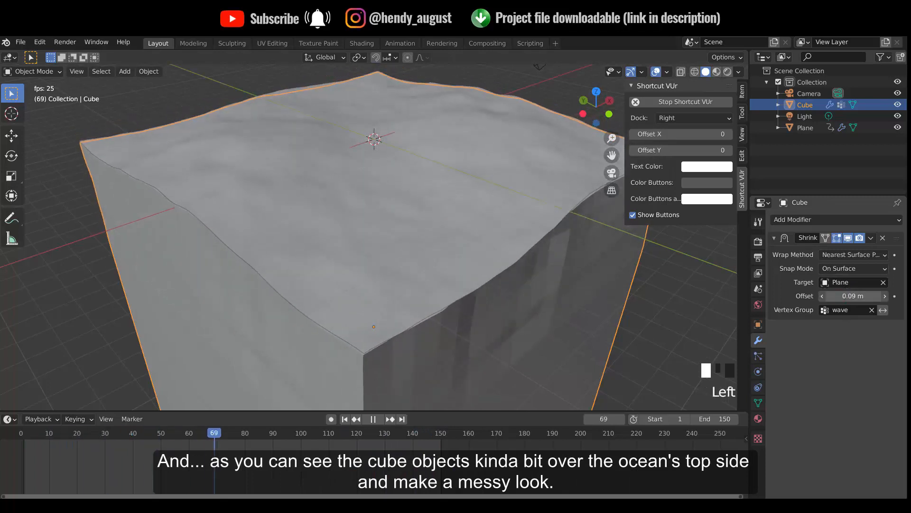
Try a Shrinkwrap offset of 0.04 m on the cube and return it to 0.09 m.
middle_click_drag(467, 292, 476, 255)
scroll(477, 266, "down", 1)
left_click(857, 297)
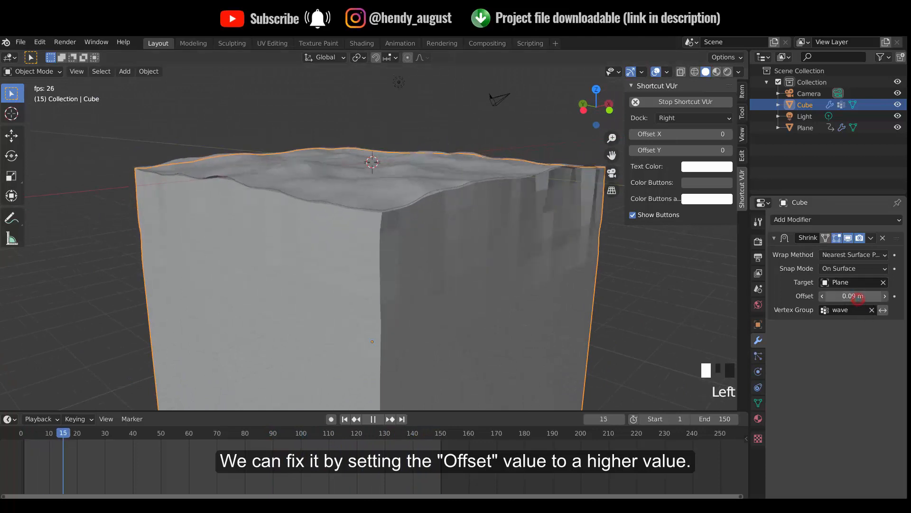
left_click_drag(858, 298, 849, 298)
middle_click_drag(528, 229, 522, 250)
left_click(847, 295)
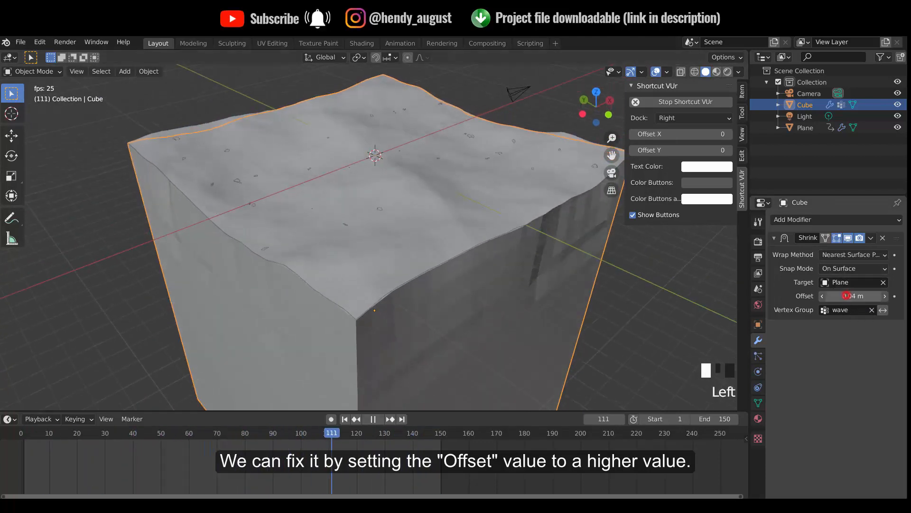
left_click_drag(847, 296, 855, 295)
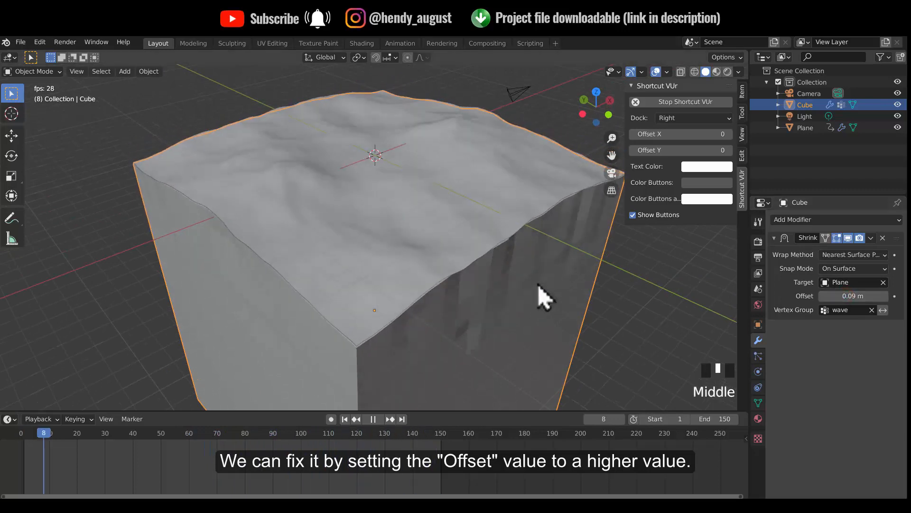
Examine the cube's blocky sides and wavy top edges from several angles while the animation plays.
middle_click_drag(540, 286, 558, 273)
scroll(529, 250, "down", 3)
left_click(408, 304)
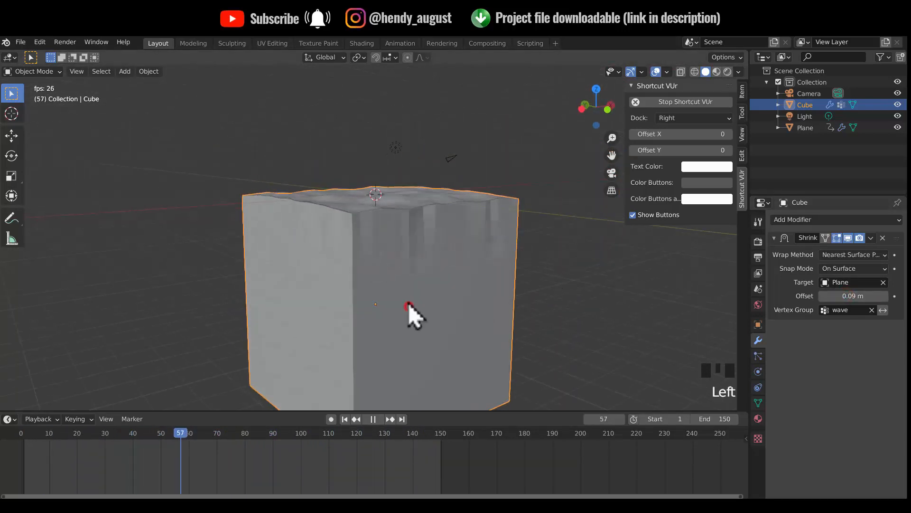
key("Tab")
key("Tab")
left_click(570, 263)
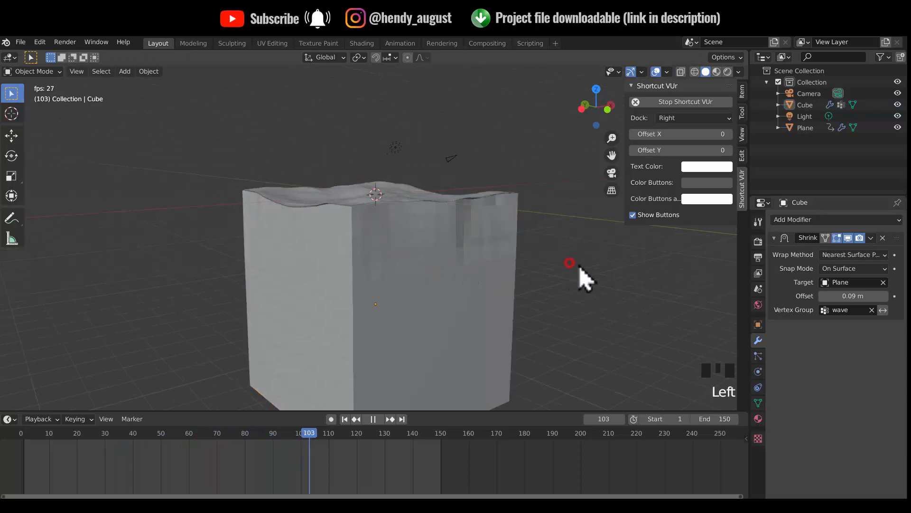
middle_click_drag(580, 271, 452, 267)
middle_click_drag(279, 267, 408, 284)
left_click(457, 293)
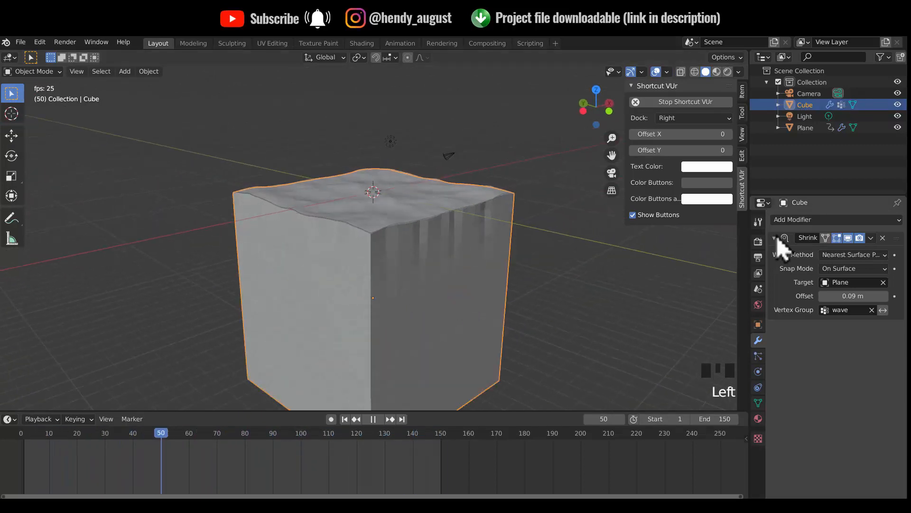
left_click(533, 267)
middle_click_drag(533, 266, 477, 302)
Apply smooth shading to the cube.
left_click(477, 301)
right_click(474, 298)
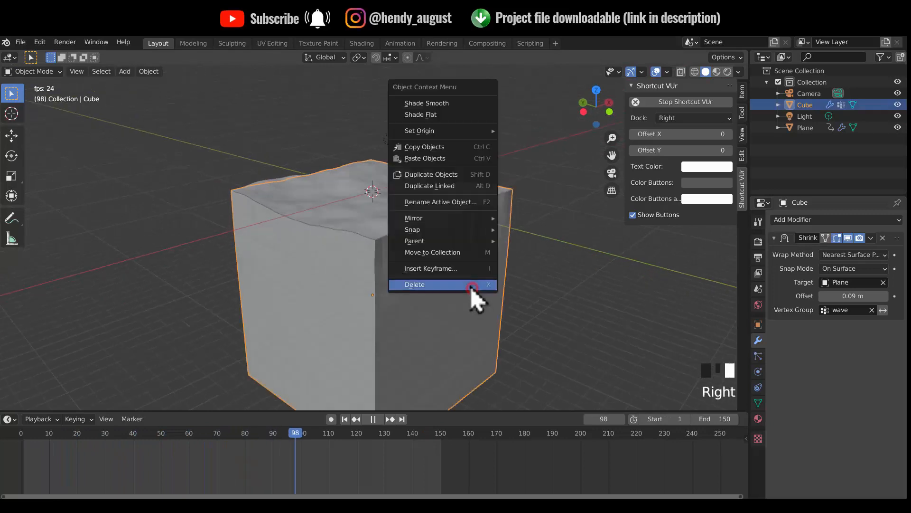
left_click(460, 102)
left_click(583, 301)
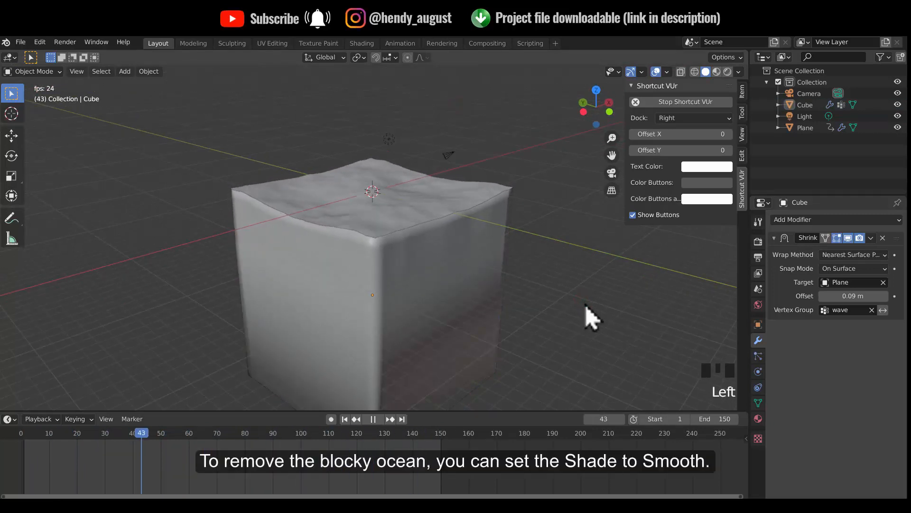
Select all faces on the underside of the cube in Edit Mode with a box selection from the bottom view.
left_click(494, 282)
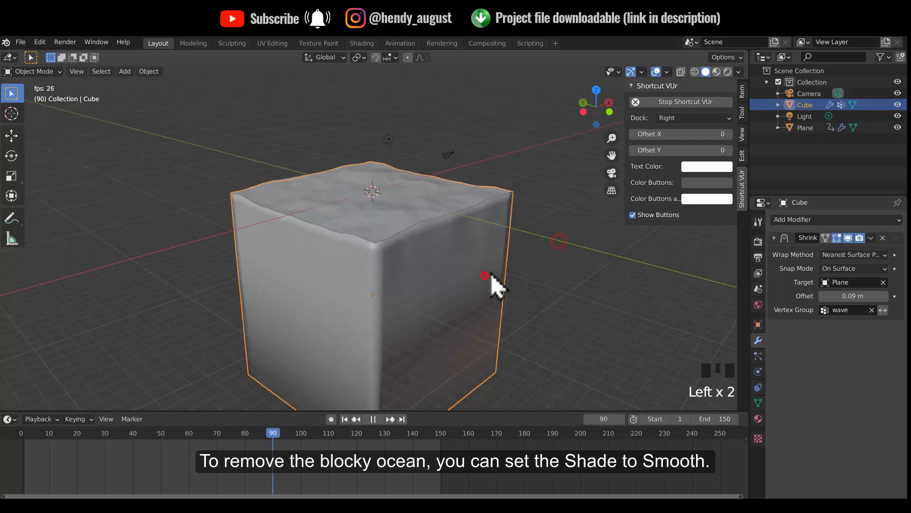
scroll(509, 264, "down", 3)
middle_click_drag(509, 264, 500, 252)
key("Tab")
middle_click_drag(477, 298, 236, 155)
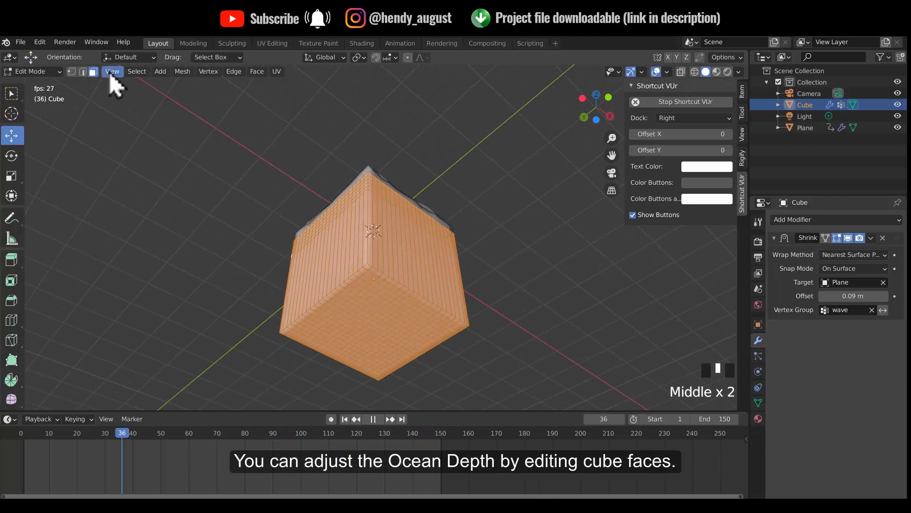
left_click(596, 111)
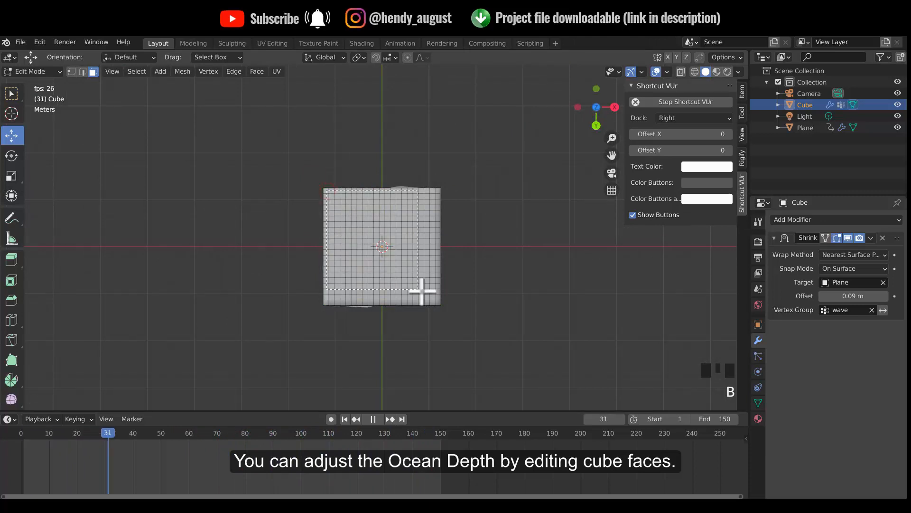
left_click_drag(437, 301, 437, 302)
middle_click_drag(443, 238, 425, 263)
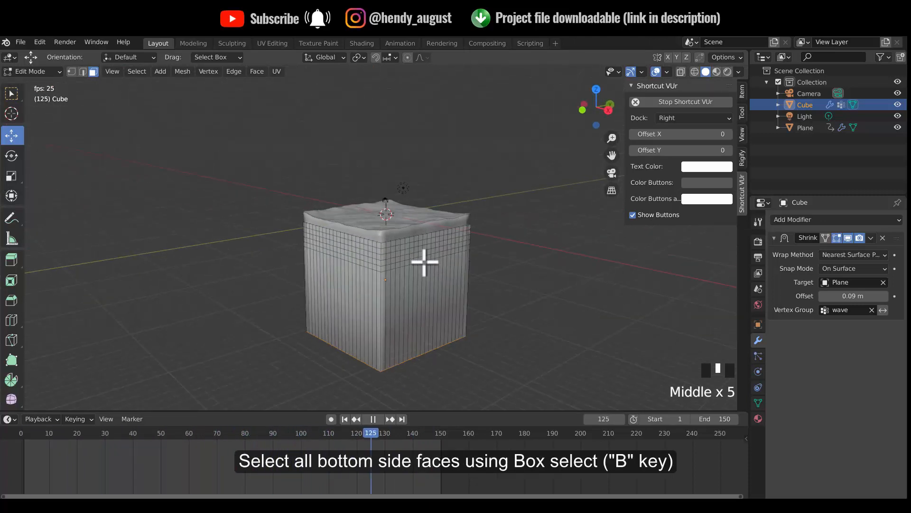
Move the cube's bottom faces about 9.2 m up along the Z axis to make the ocean shallower, and return to Object Mode.
key("g")
key("z")
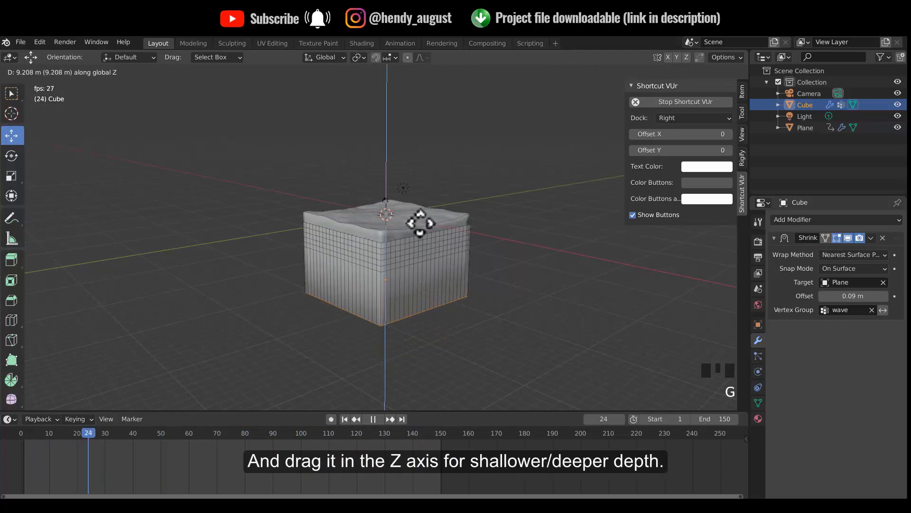
left_click(495, 289)
key("Tab")
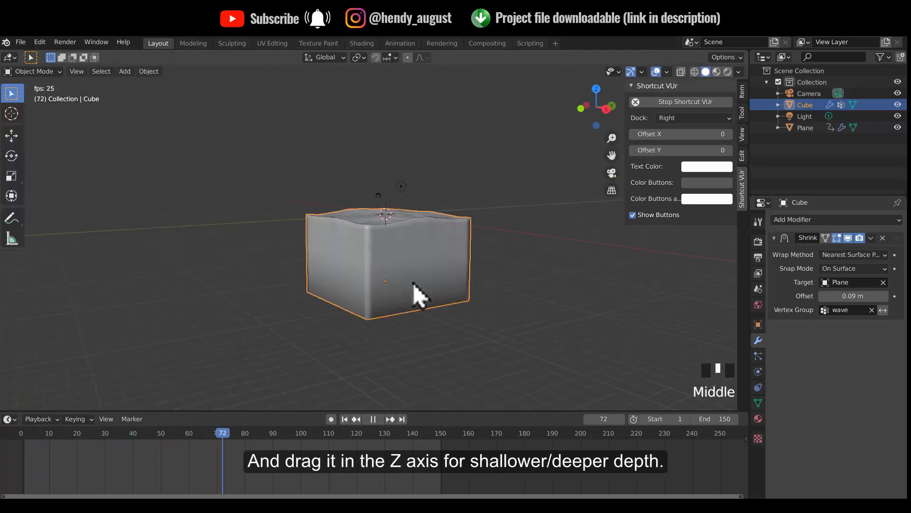
middle_click_drag(413, 283, 423, 313)
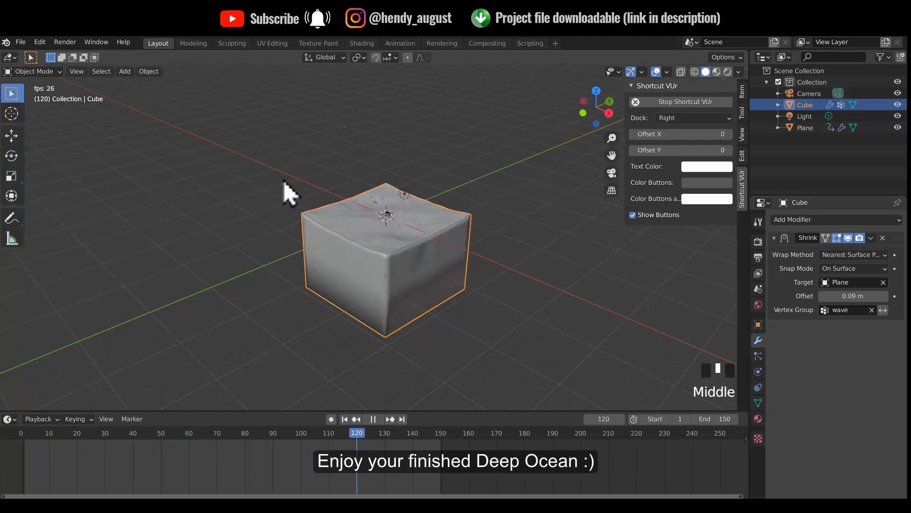
Set the cube's Shrinkwrap offset to 0.1 m.
left_click(409, 237)
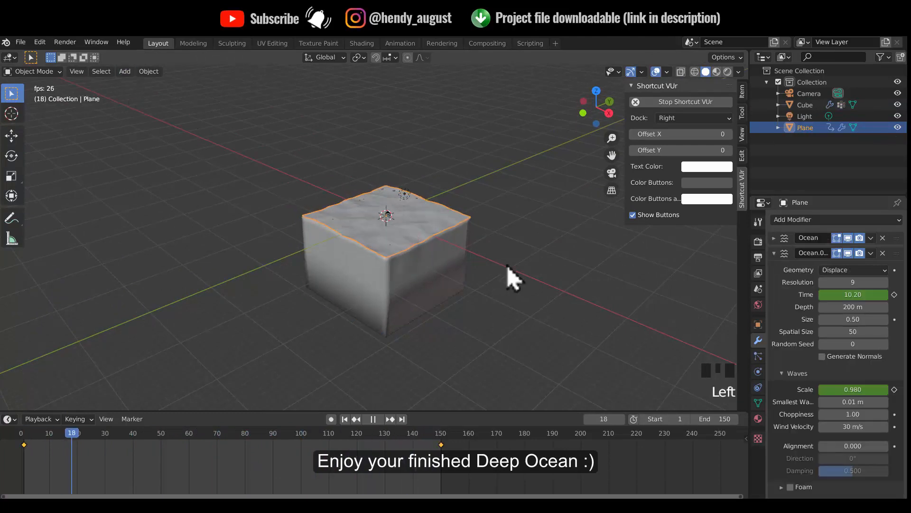
scroll(448, 297, "up", 2)
left_click(449, 296)
scroll(543, 300, "up", 5)
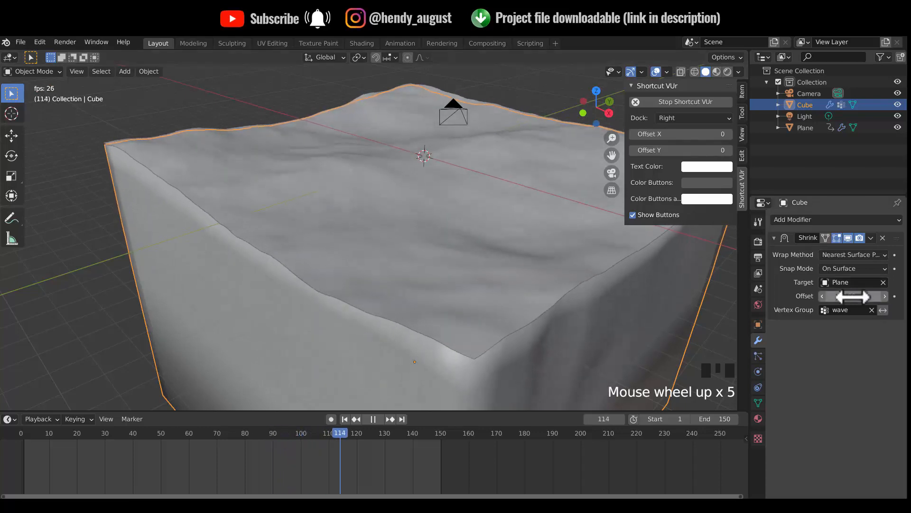
middle_click_drag(537, 305, 534, 285)
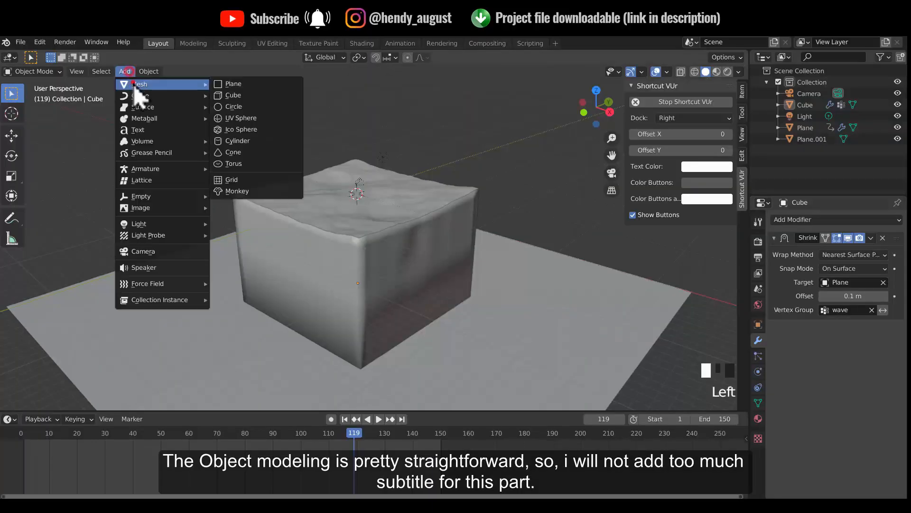
Add an 8-vertex cylinder at the ocean's centre and scale it up, applying the transform.
left_click(261, 141)
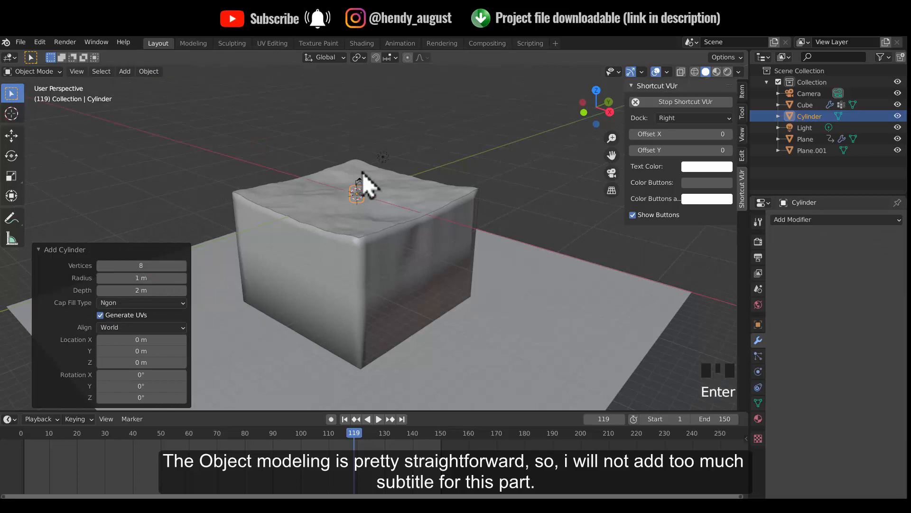
scroll(362, 172, "up", 3)
middle_click_drag(370, 171, 387, 256, "shift")
key("s")
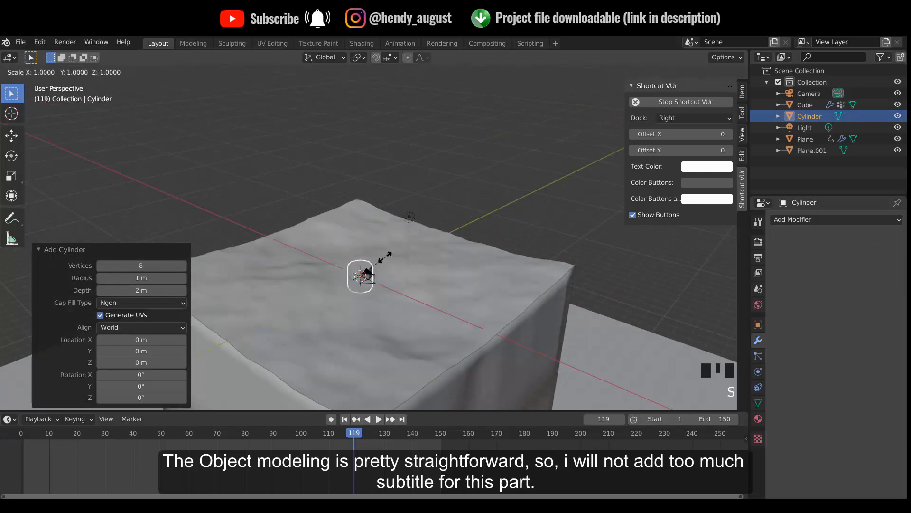
left_click(400, 270)
key("ctrl+a")
left_click(388, 274)
Raise the cylinder's top face into a tall tower and taper it by scaling that face to 0.468.
key("Tab")
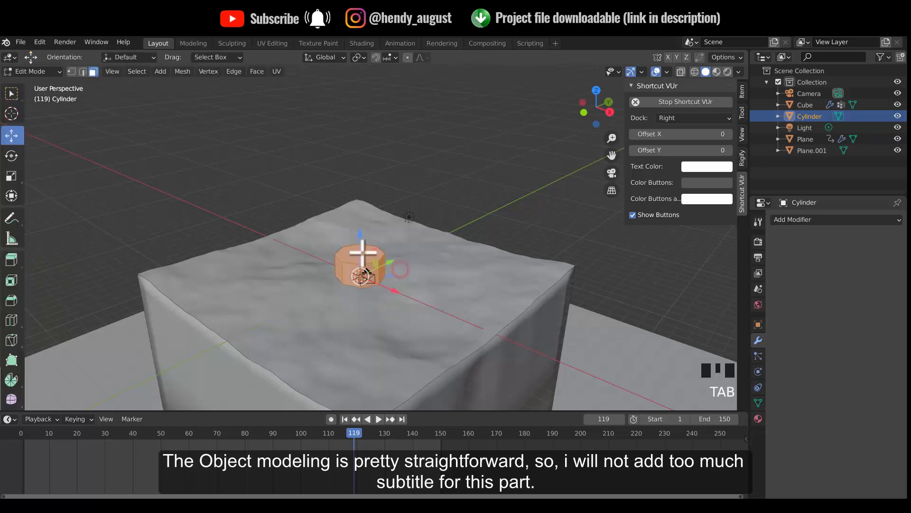
left_click(362, 252)
left_click_drag(361, 230, 361, 93)
key("s")
left_click(408, 125)
middle_click_drag(408, 124, 409, 197, "shift")
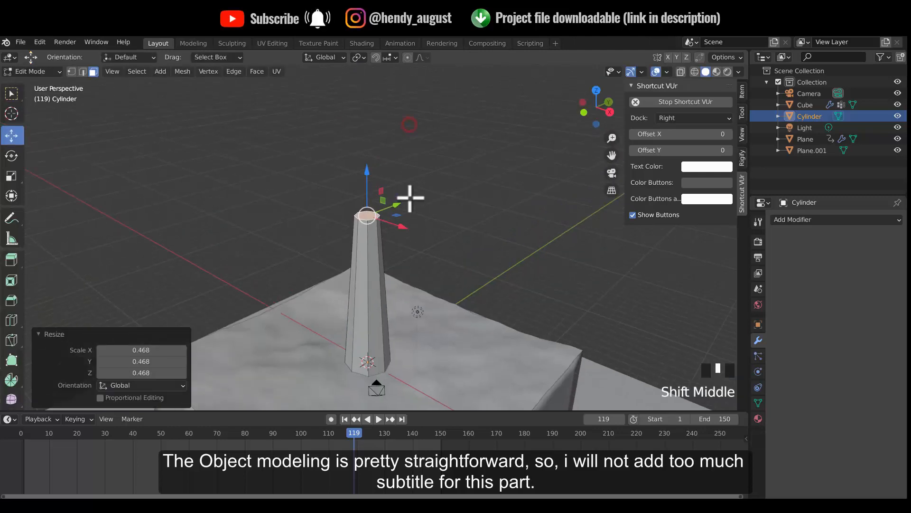
Extrude the tower's top face into a flared ledge and extrude it about 1.03 m further upward.
key("e")
left_click(409, 192)
key("s")
left_click(422, 183)
key("e")
left_click(417, 164)
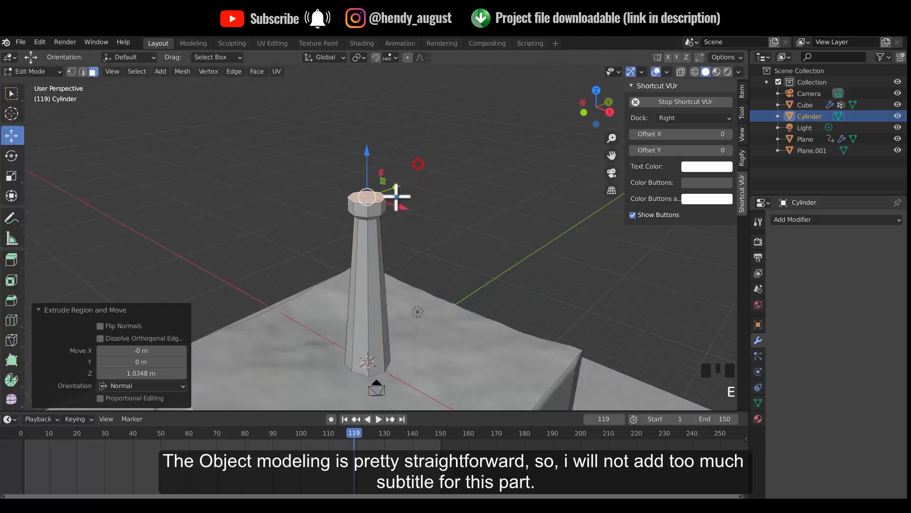
Duplicate the tower's top face about 0.87 m above it and separate the copy into its own object.
double_click(372, 198)
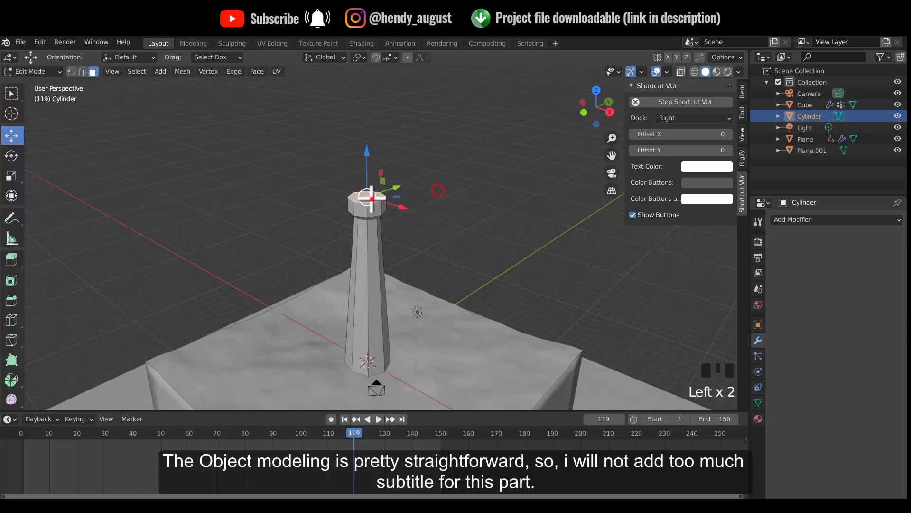
key("shift+d")
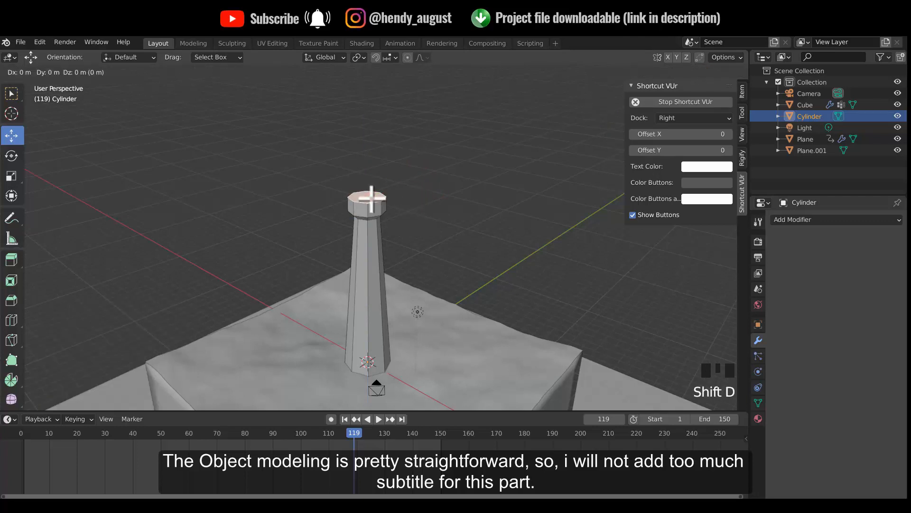
right_click(371, 197)
left_click_drag(367, 174, 366, 162)
right_click(367, 188)
mouse_move(324, 379)
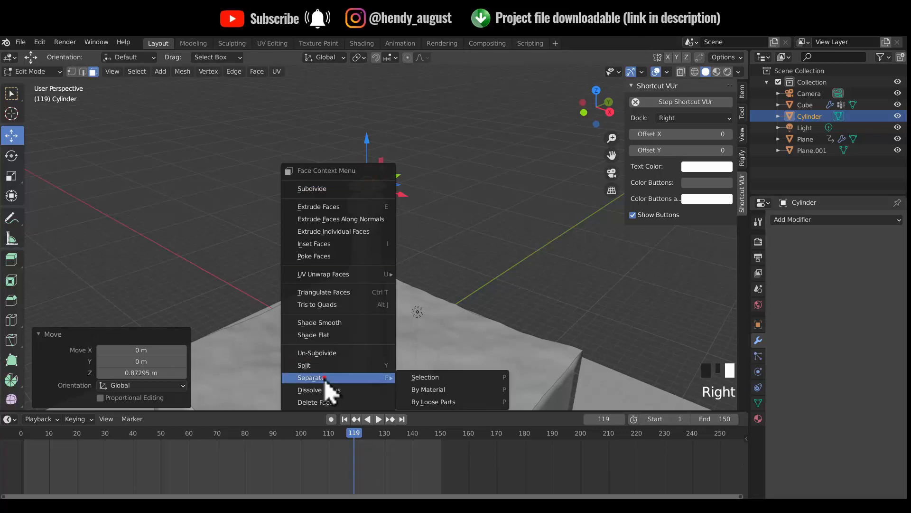
left_click(425, 377)
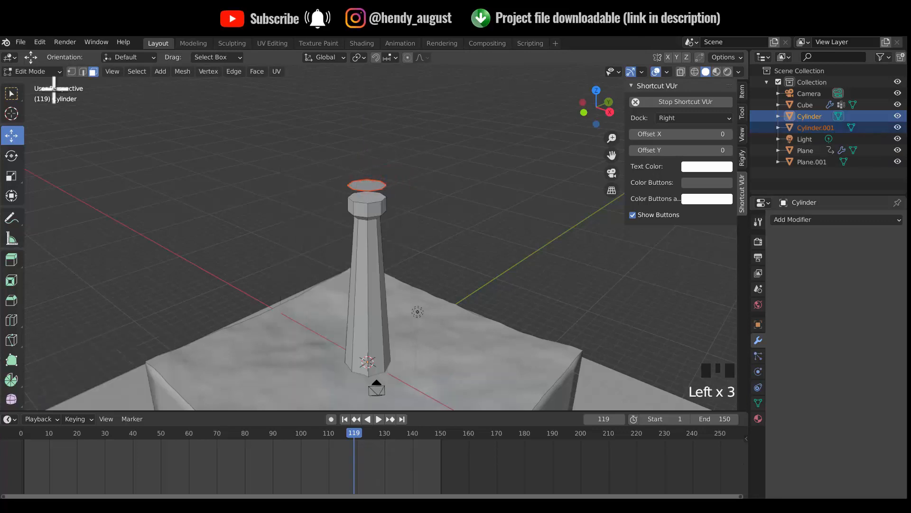
Scale down the separated octagonal face and lower it onto the tower's top.
key("Tab")
left_click(366, 185)
key("Tab")
scroll(411, 201, "up", 2)
left_click(360, 155)
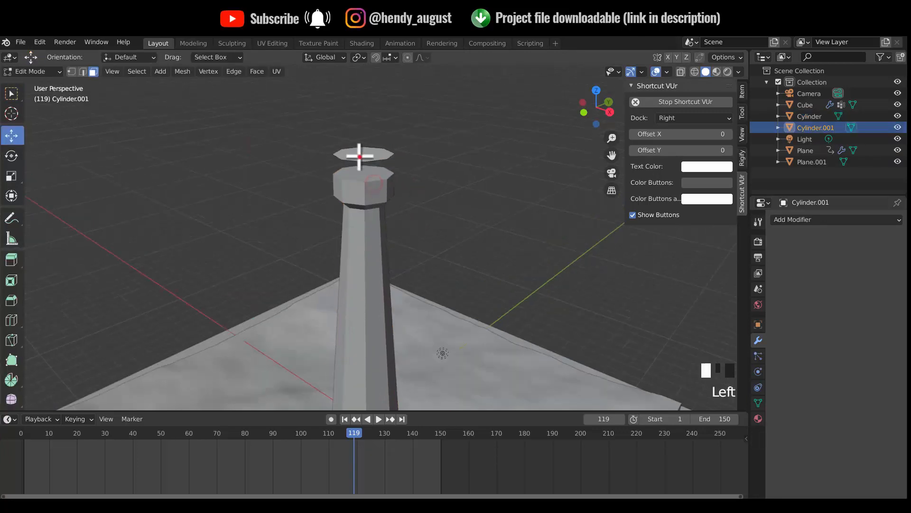
middle_click_drag(360, 155, 363, 230, "shift")
key("s")
left_click(377, 256)
mouse_move(366, 249)
left_mouse_down()
mouse_move(368, 268)
mouse_move(369, 261)
left_mouse_up()
Extrude the small octagonal face about 1.69 m upward to form the tower's upper room.
key("e")
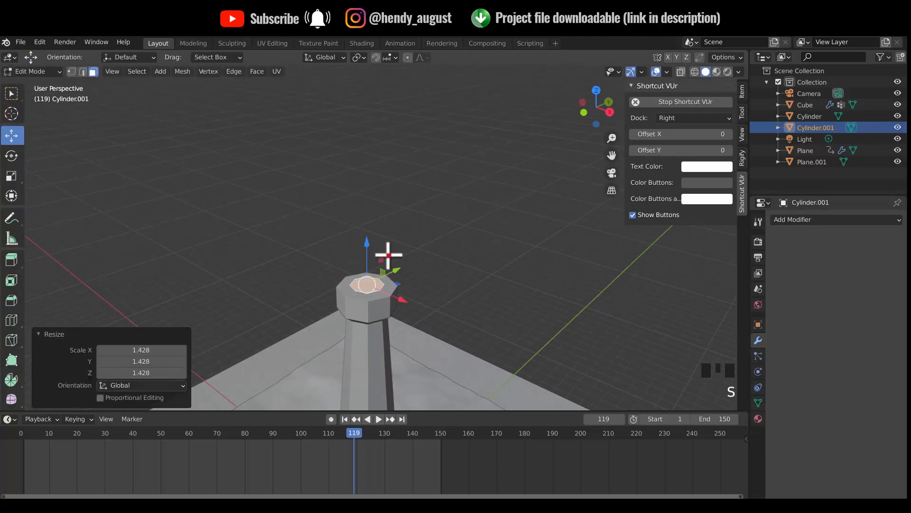
left_click(397, 243)
middle_click_drag(398, 243, 391, 177, "shift")
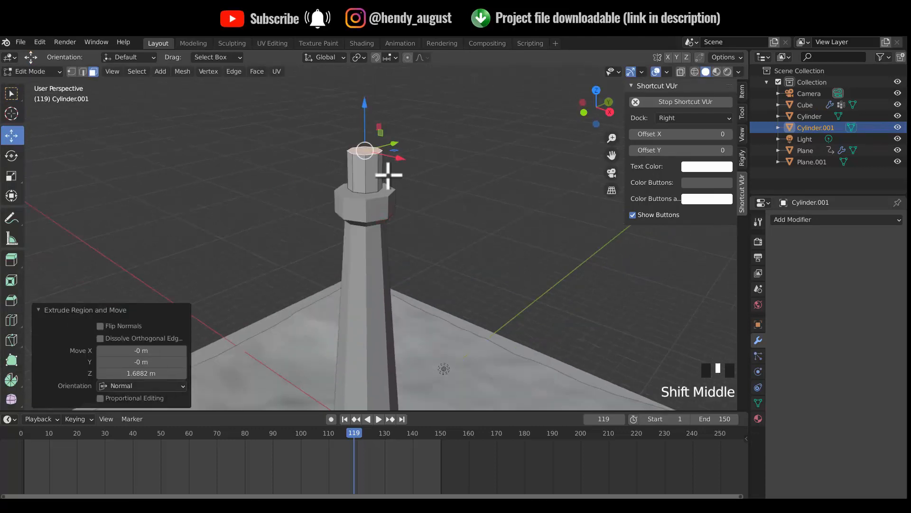
Lower the upper room's top face slightly and scale it up by 1.574.
left_click_drag(372, 124, 362, 138)
key("s")
left_click(371, 153)
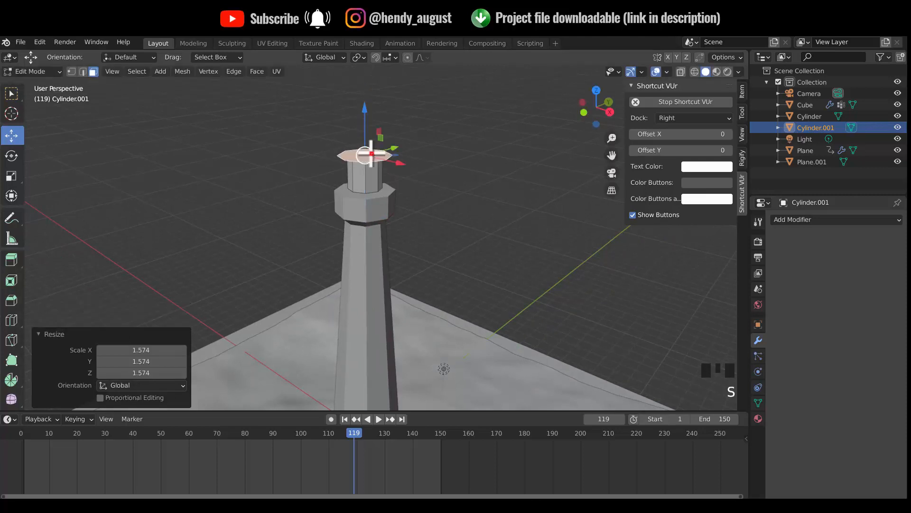
Extrude the upper room's top face about 0.31 m into a rim, and extrude it again with a 0.307 taper into a tall pointed roof.
key("e")
left_click(373, 146)
key("s")
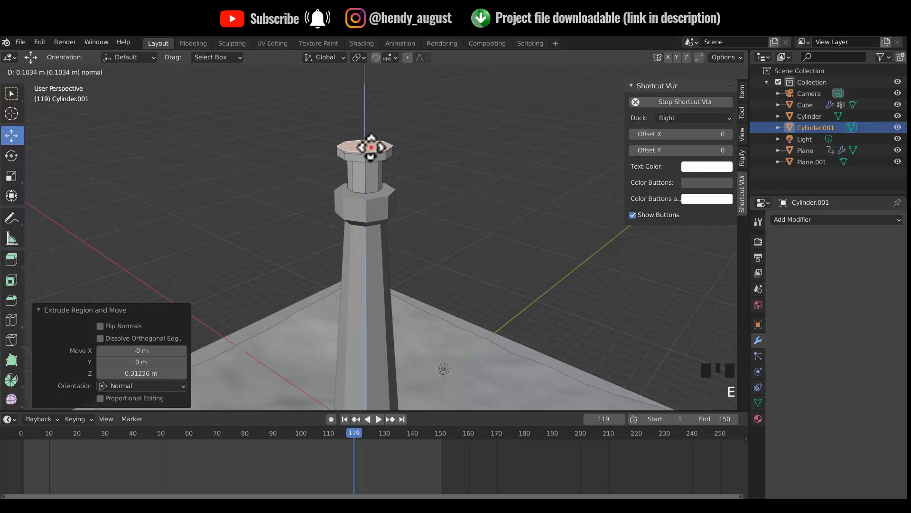
left_click(367, 147)
key("e")
left_click(367, 129)
key("s")
left_click(370, 122)
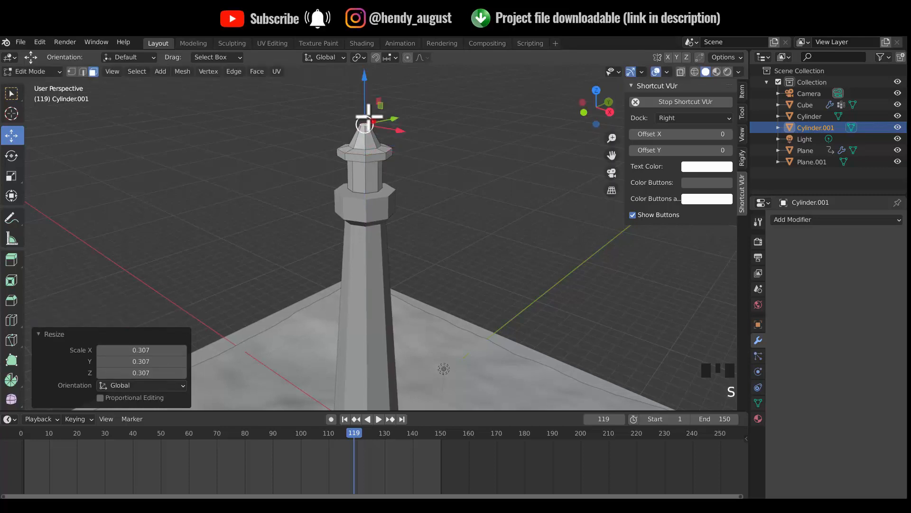
left_click_drag(365, 100, 363, 78)
key("Tab")
Duplicate the top face of the tower's wide gallery section slightly above it and separate the copy as a new object.
key("Tab")
left_click(385, 194)
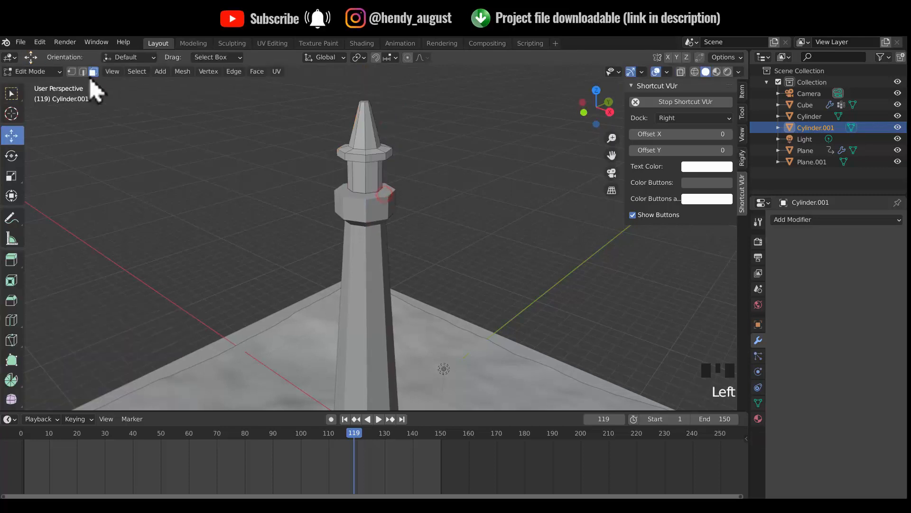
left_click(32, 71)
left_click(28, 84)
left_click(393, 224)
key("Tab")
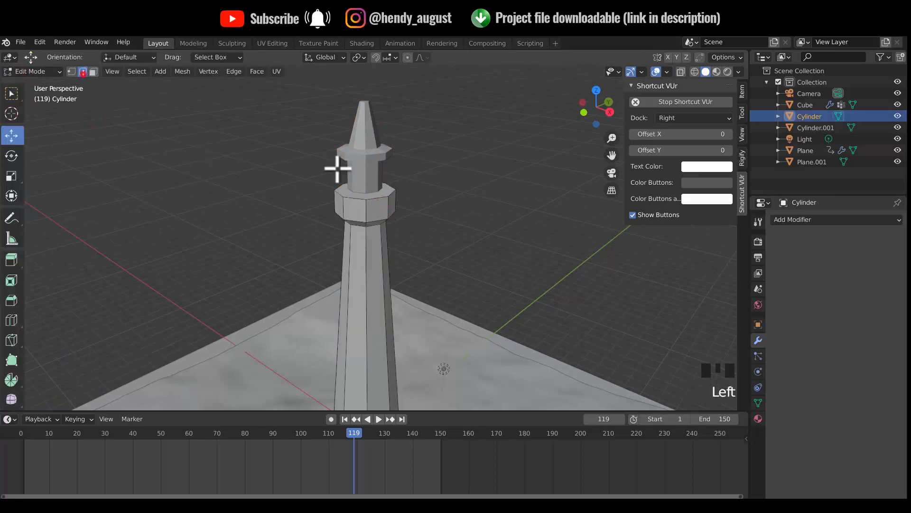
left_click(368, 200, "alt")
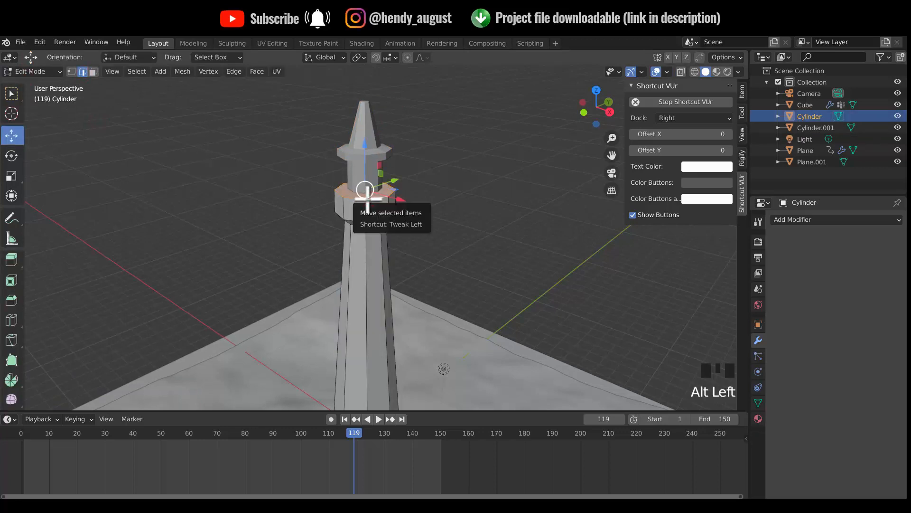
right_click(372, 195)
key("shift+d")
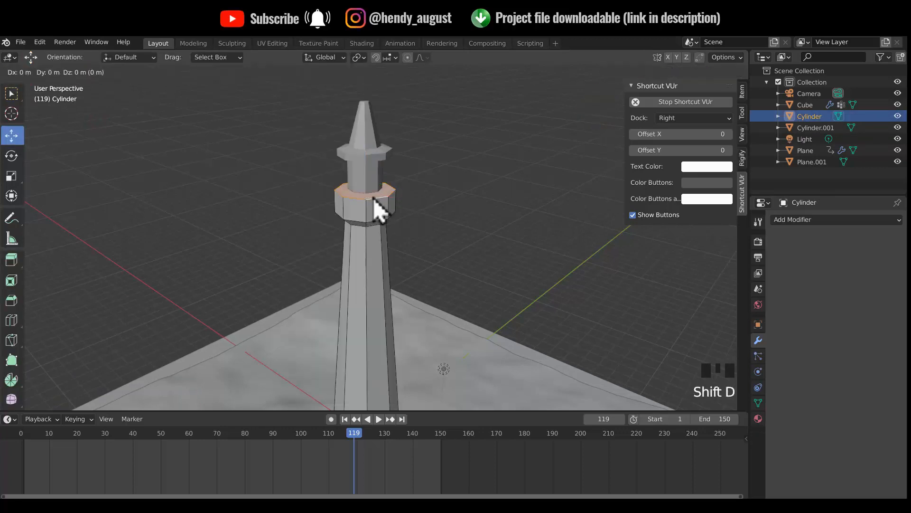
left_click(375, 187)
right_click(375, 185)
left_click(354, 369)
left_click(424, 368)
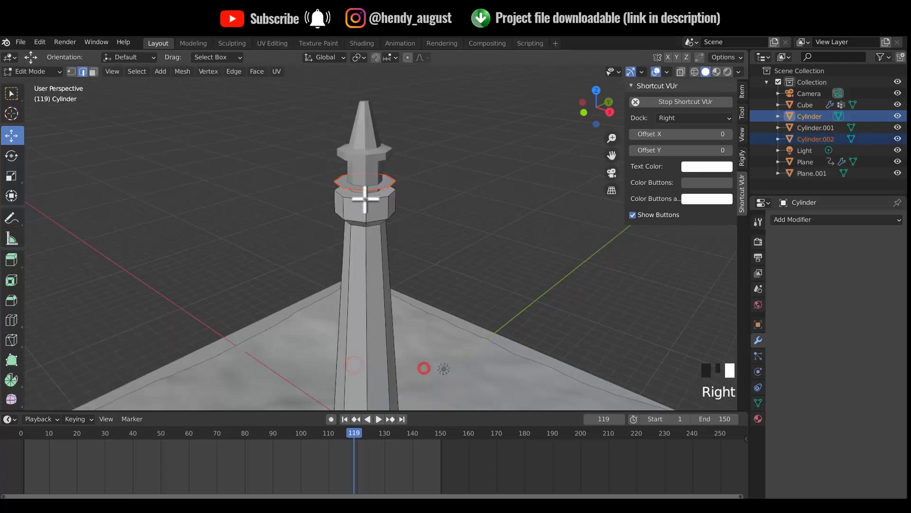
Extrude the separated gallery face about 0.73 m upward.
key("Tab")
left_click(410, 189)
left_click(389, 180)
key("Tab")
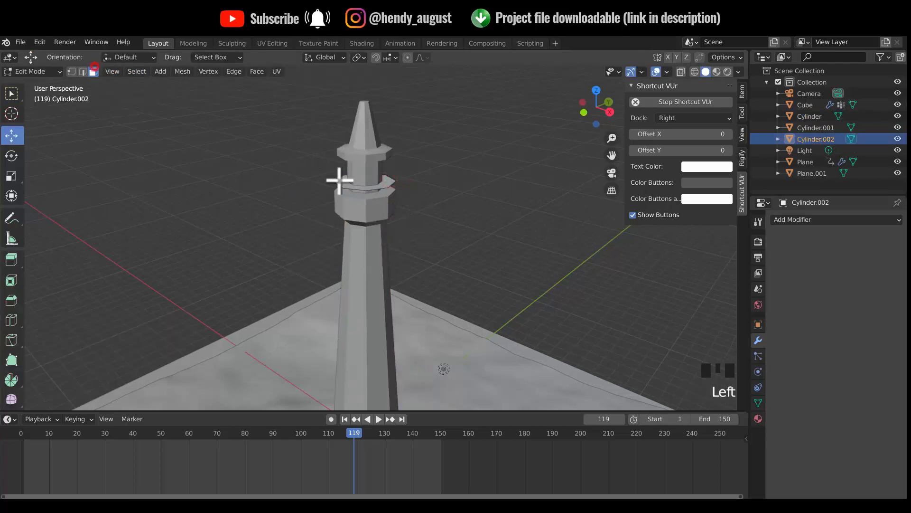
key("e")
left_click(383, 164)
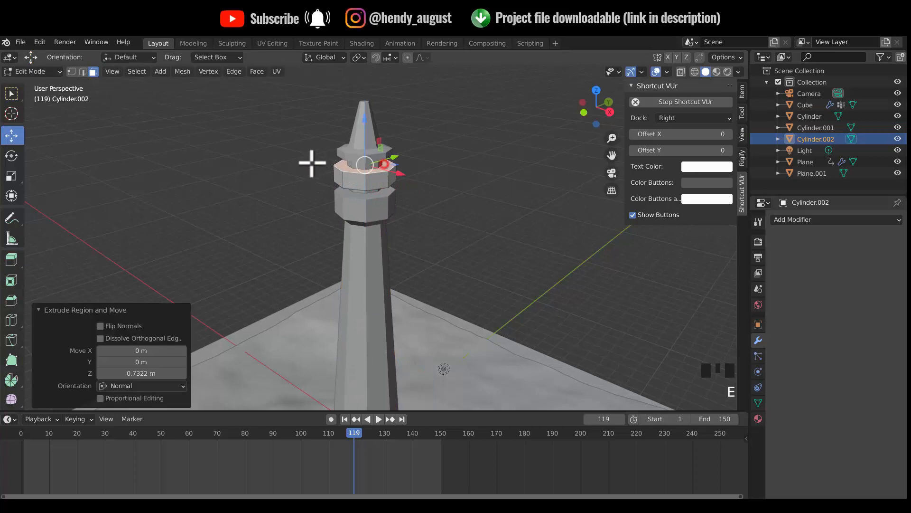
Add a Wireframe modifier to the extruded gallery block and set its thickness to 0.115 m to form a railing.
key("Tab")
left_click(803, 219)
left_click(674, 442)
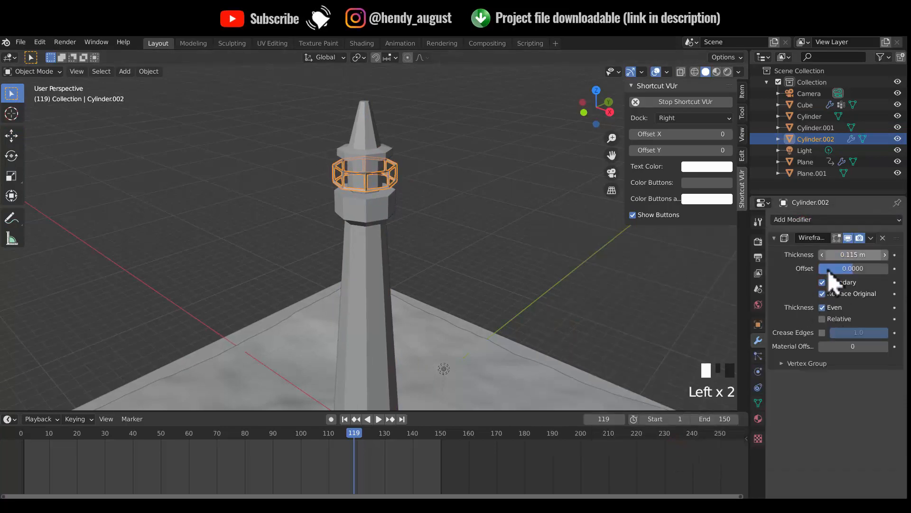
left_click(32, 71)
left_click(36, 86)
left_click(31, 71)
left_click(29, 77)
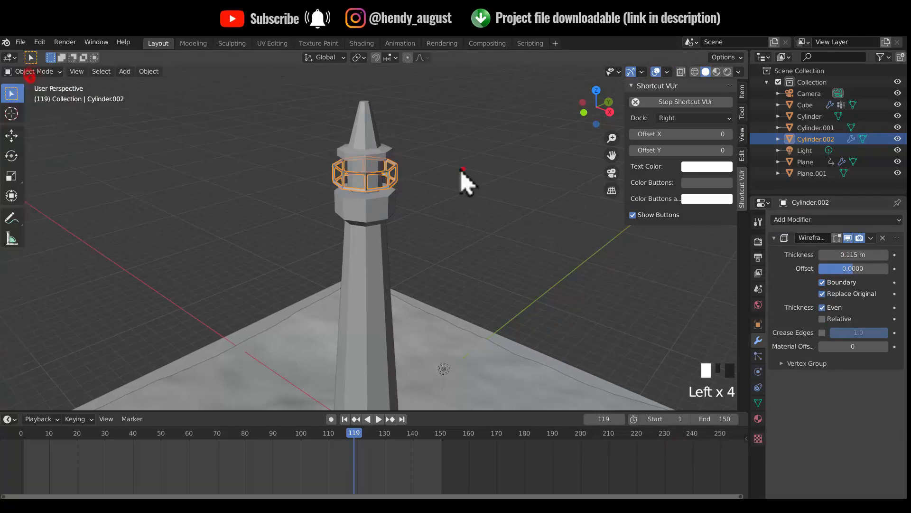
Set the wireframe railing's origin to its geometry.
left_click(409, 158)
left_click(395, 168)
left_click(11, 140)
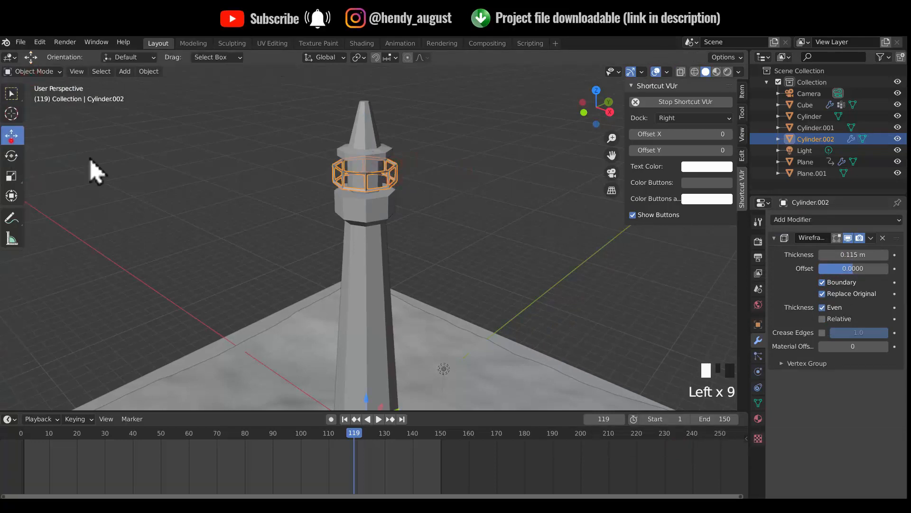
right_click(369, 178)
mouse_move(372, 203)
left_click(437, 215)
Lower the railing along Z onto the tower's gallery and scale it down slightly to match the gallery's edge.
key("g")
key("z")
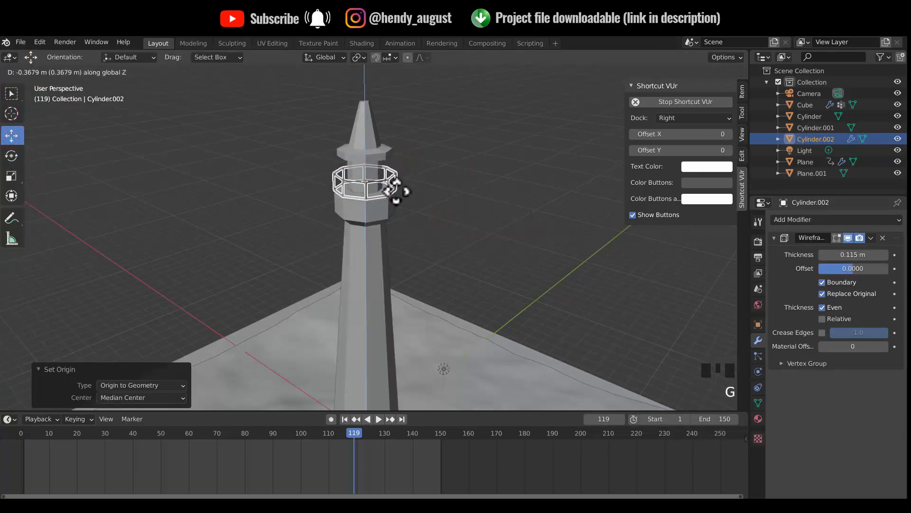
left_click(403, 189)
key("s")
left_click(397, 190)
Lower the tip face of the upper room's roof to make the spire much shorter.
scroll(451, 214, "down", 3)
left_click(382, 126)
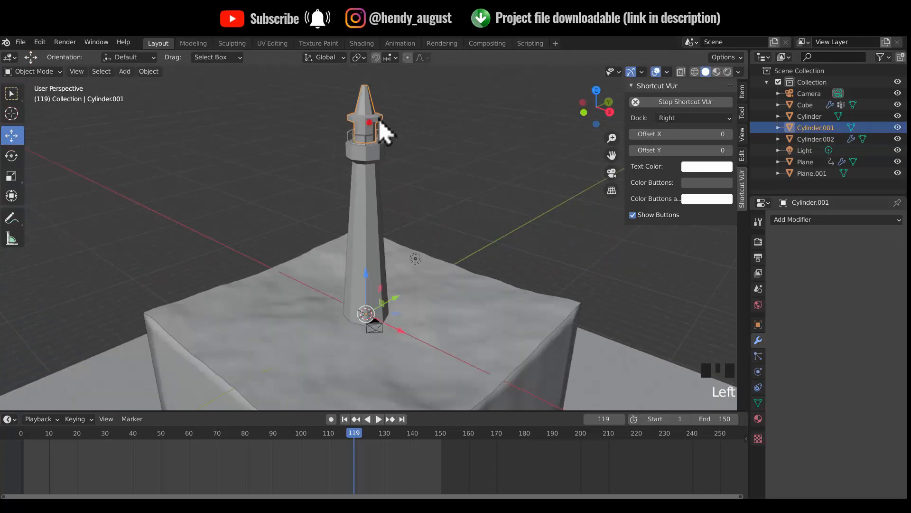
middle_click_drag(383, 126, 400, 163, "shift")
scroll(417, 118, "up", 2)
key("Tab")
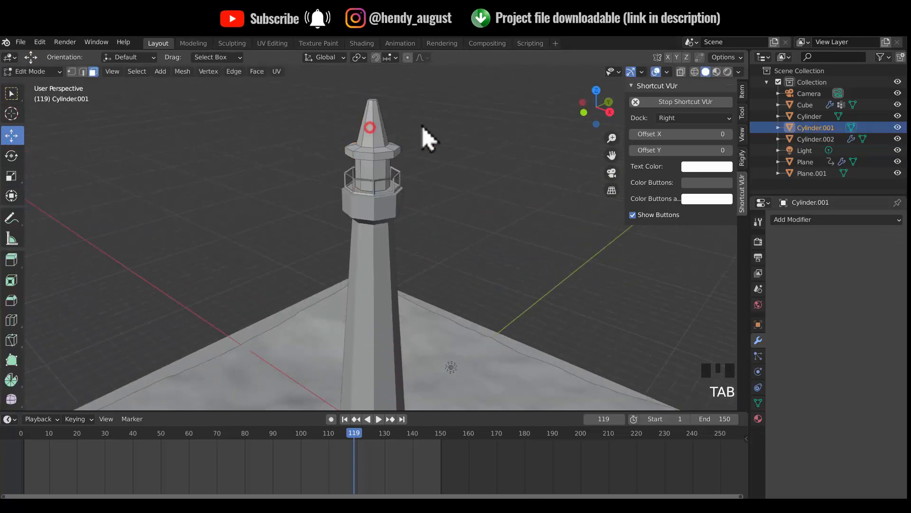
left_click(370, 100)
left_click_drag(372, 98, 368, 119)
middle_click_drag(404, 142, 432, 156, "shift")
key("Tab")
left_click(372, 241)
key("Tab")
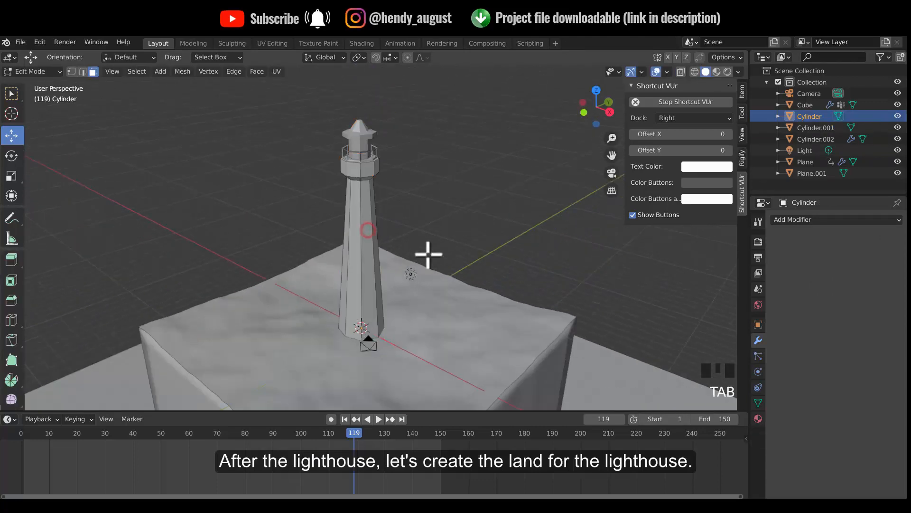
middle_click_drag(428, 255, 429, 223, "shift")
left_click(17, 281)
left_click(16, 135)
middle_click_drag(433, 264, 423, 179)
scroll(420, 179, "down", 2)
key("Tab")
Set the ocean cube's viewport display to Wire so the space inside it can be seen.
left_click(400, 284)
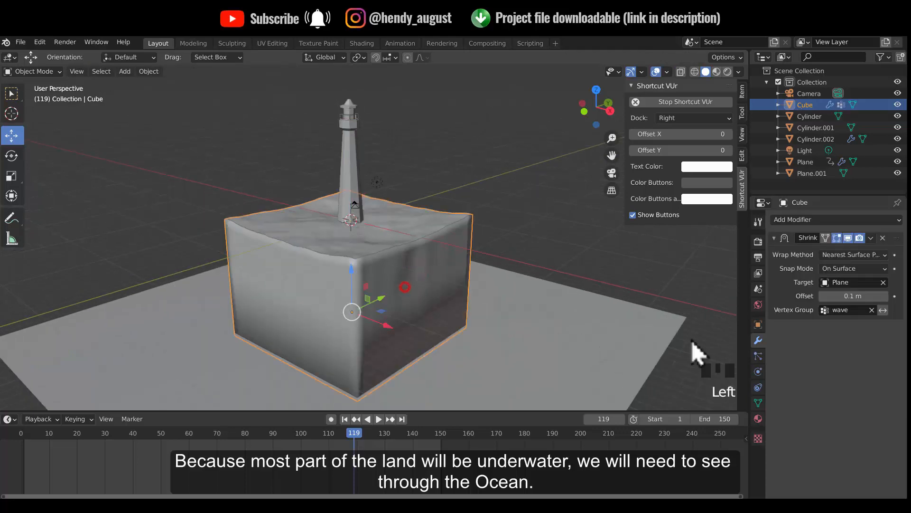
left_click(759, 326)
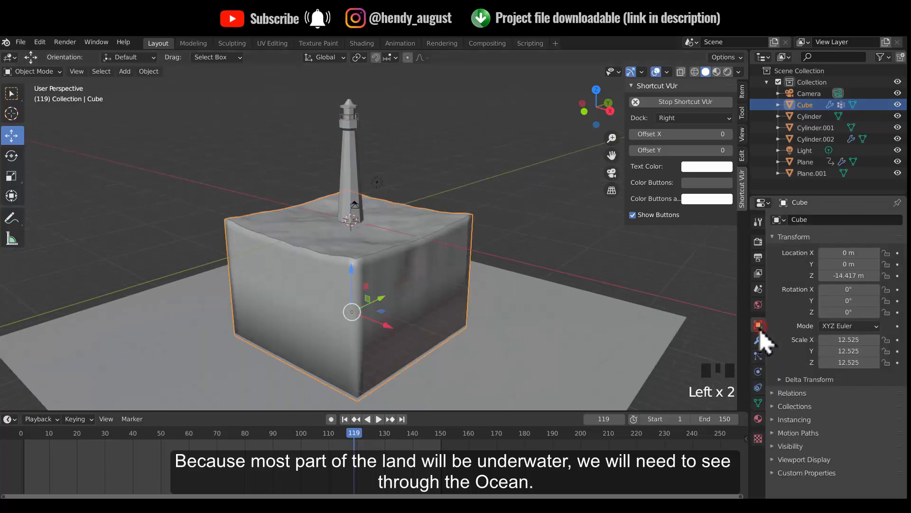
left_click(807, 460)
scroll(809, 468, "down", 6)
left_click(852, 462)
left_click(836, 437)
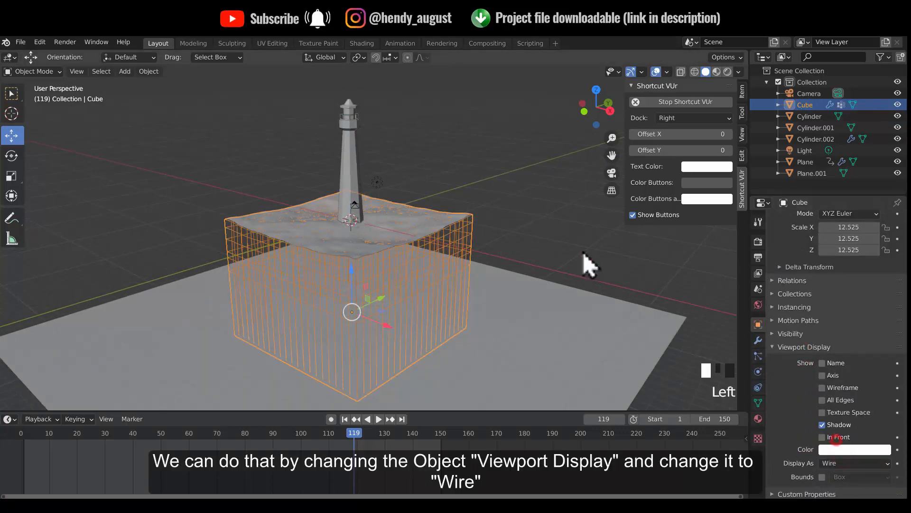
Deselect the ocean cube and add a new plane mesh for the land.
left_click(583, 251)
middle_click_drag(583, 252, 541, 280)
left_click(372, 263)
middle_click_drag(547, 189, 553, 162)
left_click(532, 134)
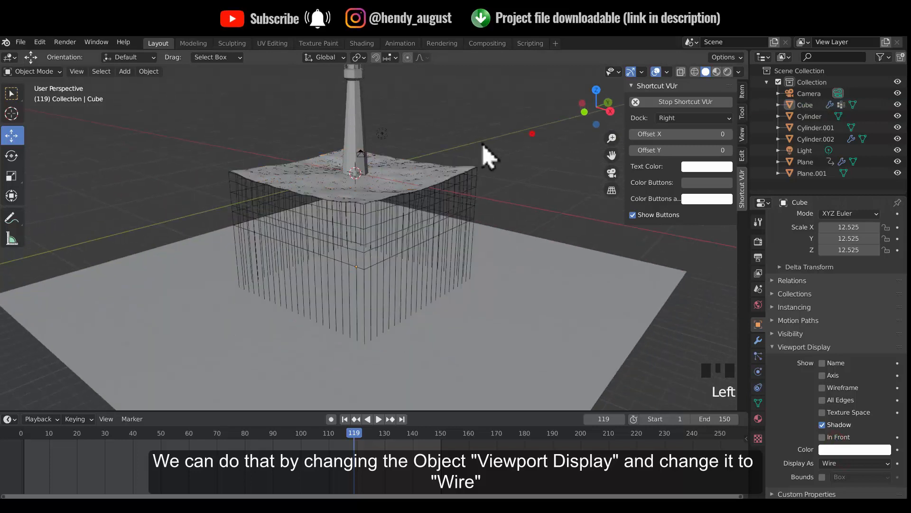
left_click(130, 72)
mouse_move(144, 85)
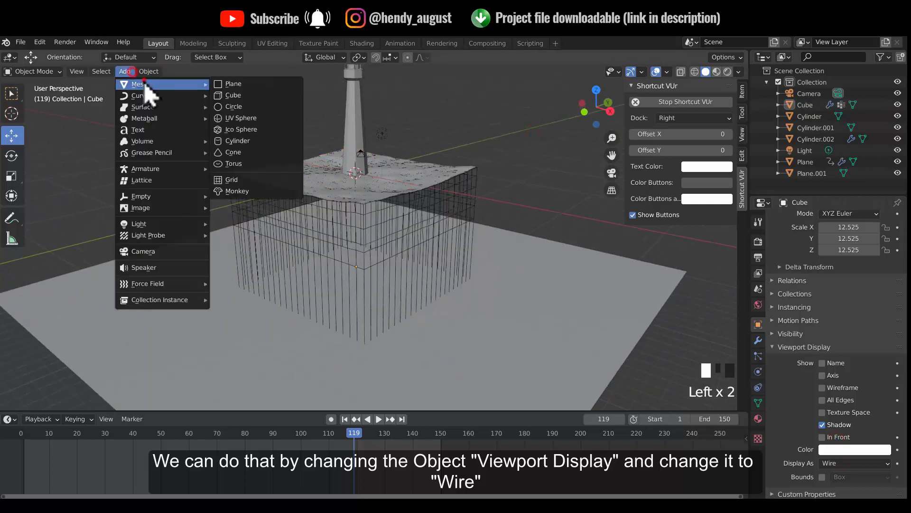
left_click(248, 83)
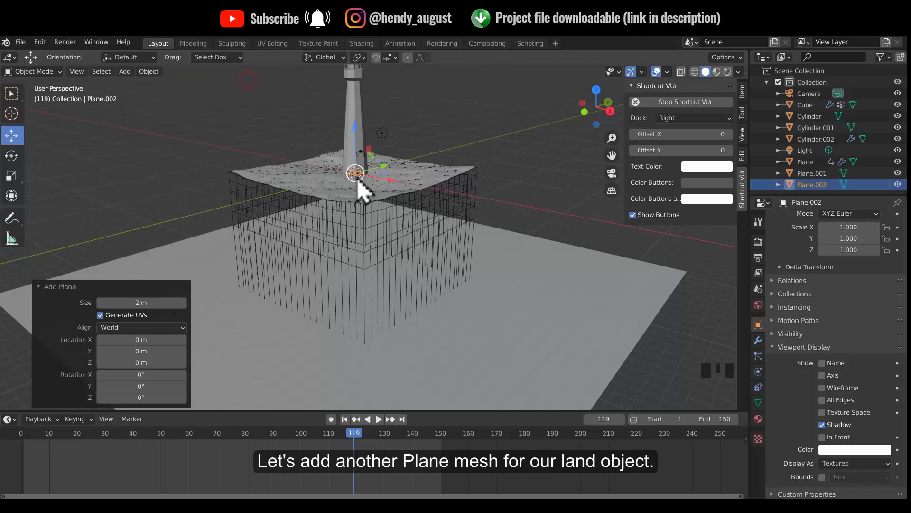
Scale the land plane by 11.542 and lower it along Z to near the bottom of the ocean cube.
key("s")
left_click(380, 180)
key("g")
key("z")
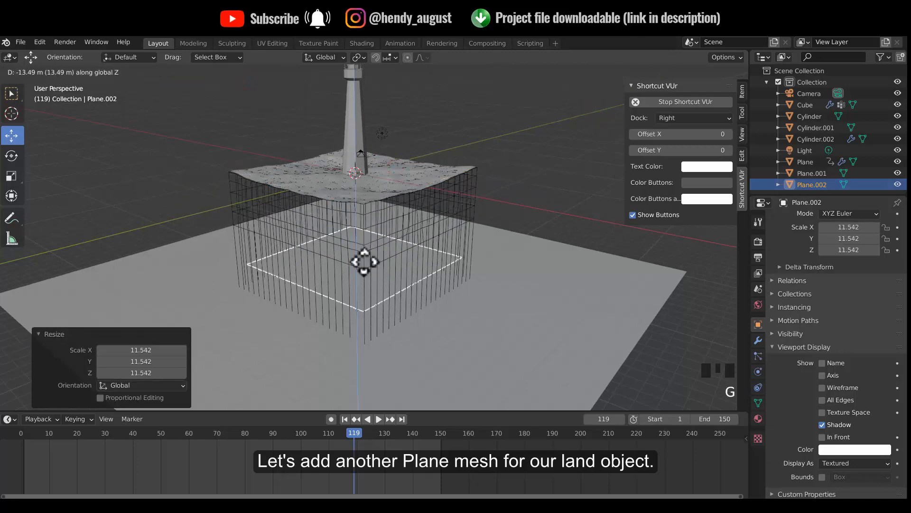
left_click(359, 280)
key("Tab")
right_click(334, 253)
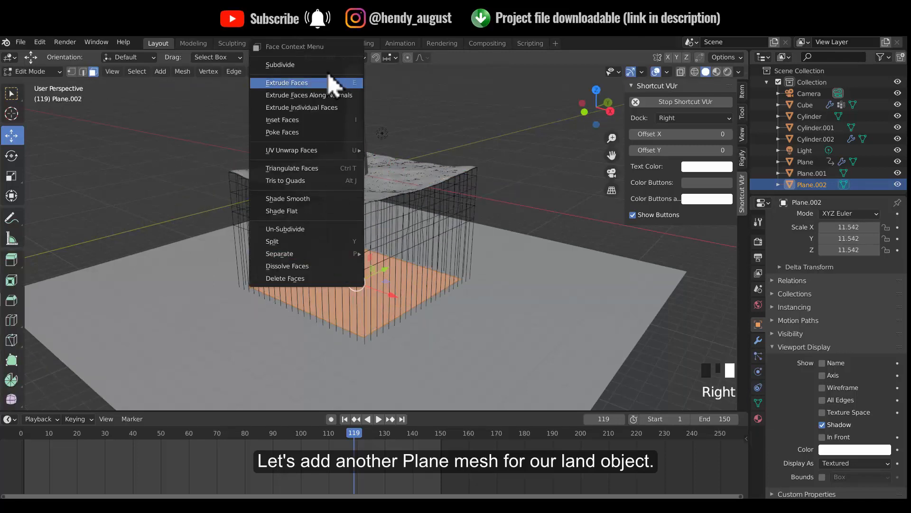
left_click(328, 81)
right_click(350, 214)
key("ctrl+z")
key("ctrl+z")
Subdivide the land plane's face with 10 cuts.
key("Tab")
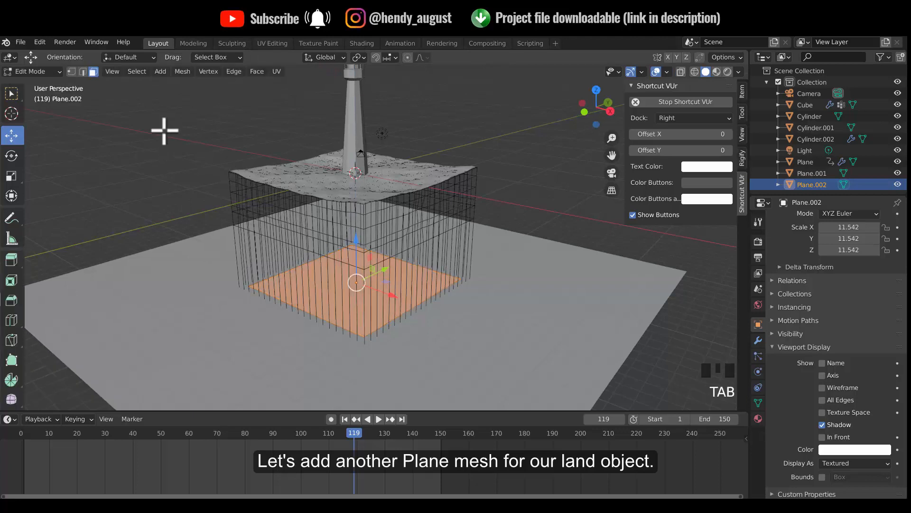
right_click(308, 227)
left_click(327, 247)
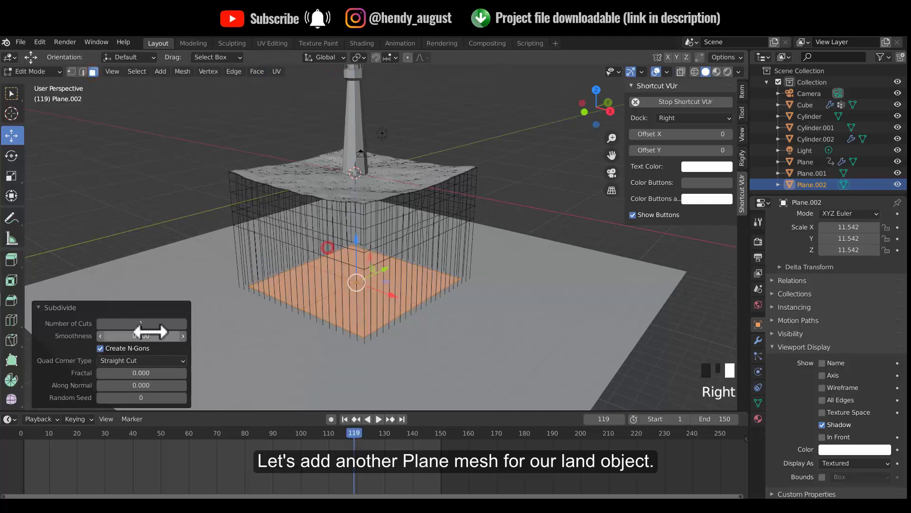
type("0")
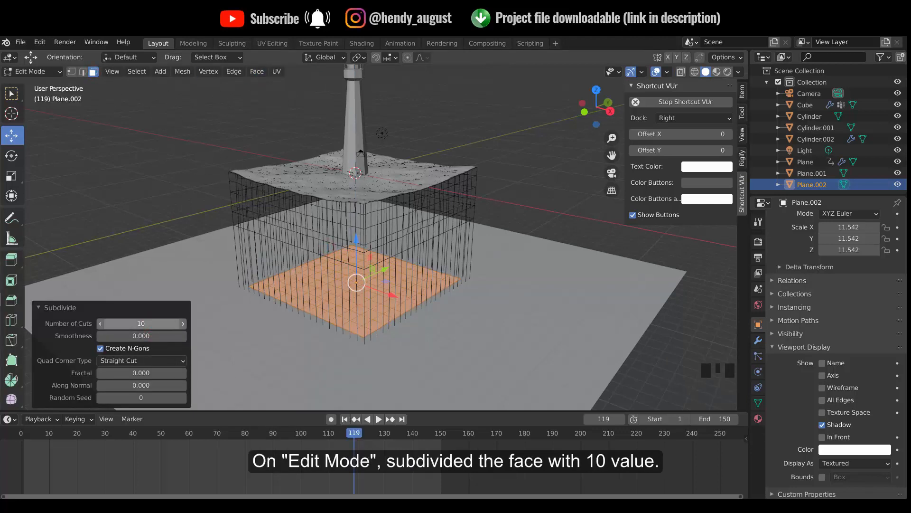
key("Return")
Switch to vertex selection on the land and turn on proportional editing with Random falloff.
left_click(71, 71)
left_click(450, 155)
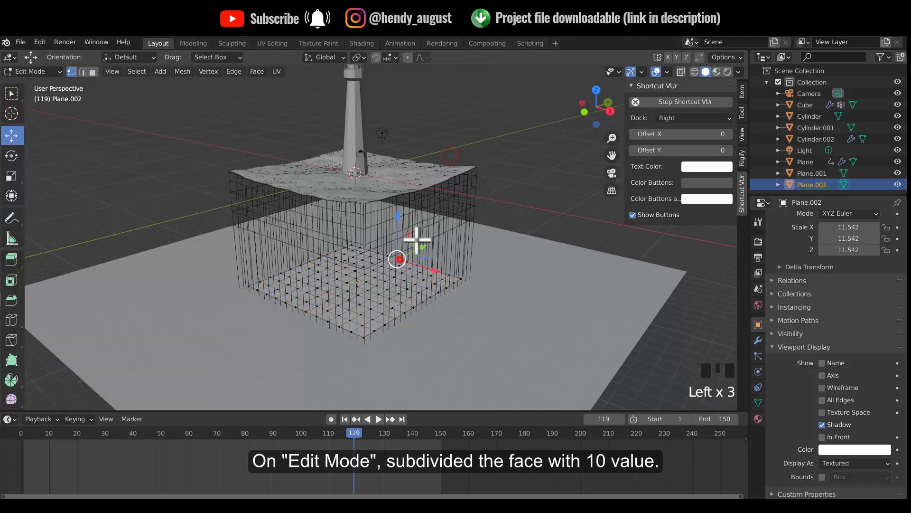
left_click(420, 58)
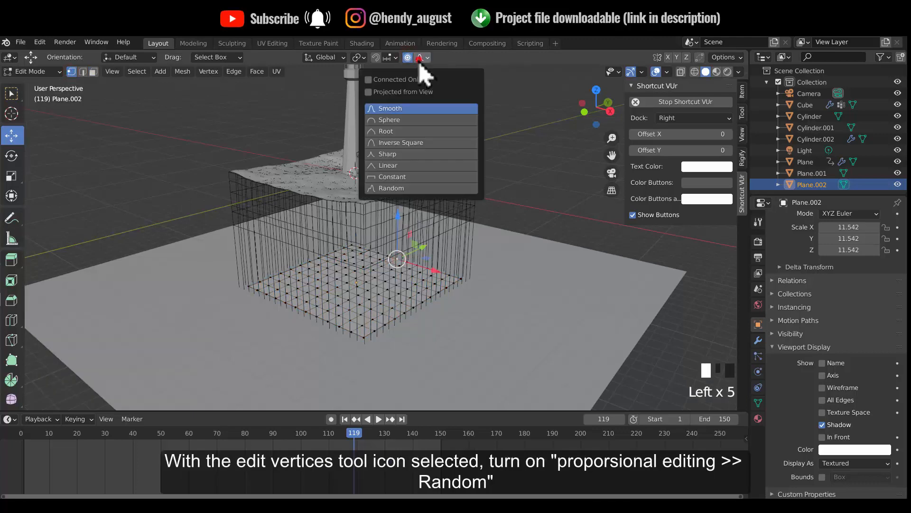
left_click(391, 188)
Raise vertices in the middle of the land with the random falloff to form jagged rocks inside the ocean cube.
left_click_drag(356, 285, 350, 153)
scroll(362, 212, "down", 10)
left_click(371, 233)
scroll(346, 183, "down", 7)
left_click(366, 183)
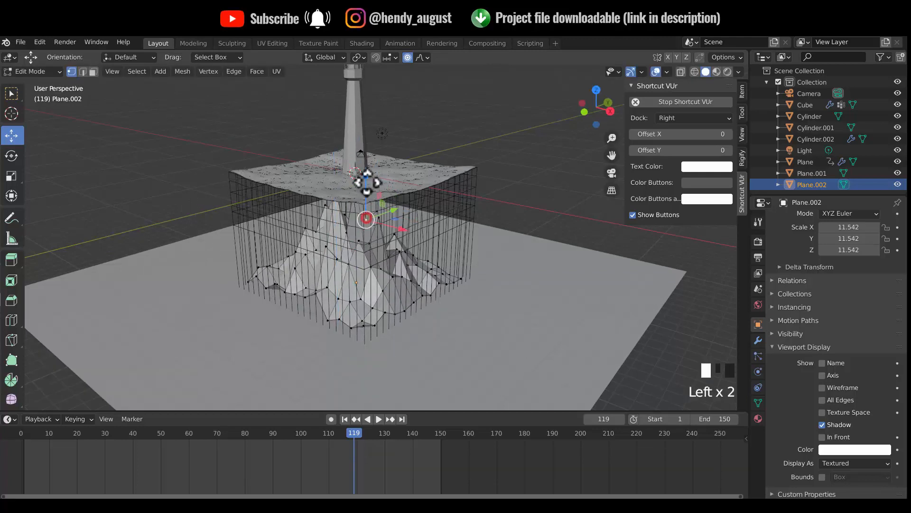
Raise more land vertices by the tower through the ocean surface, the last by about 5.77 m with a proportional size of 7.4.
left_click_drag(366, 184, 349, 228)
left_click(350, 173)
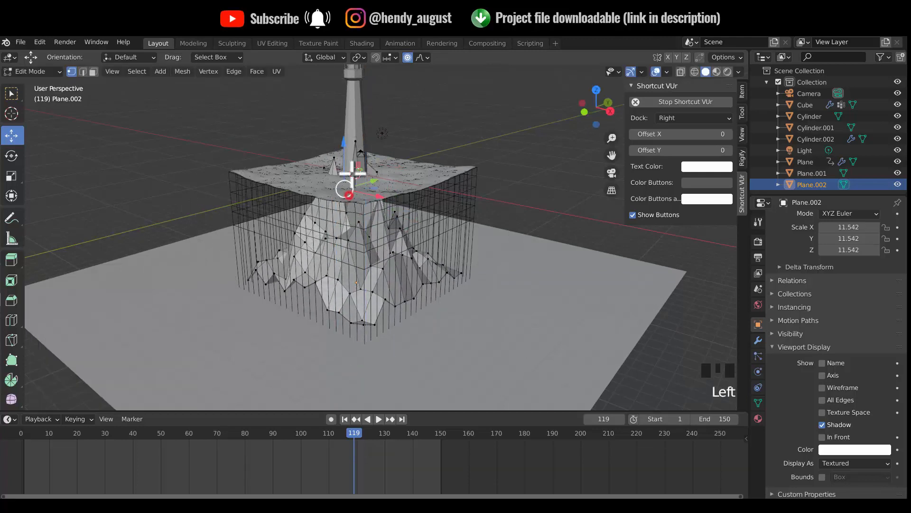
left_click_drag(350, 173, 382, 119)
scroll(346, 139, "up", 5)
Leave mesh editing of the land and hide the ocean surface plane.
middle_click_drag(383, 118, 385, 175)
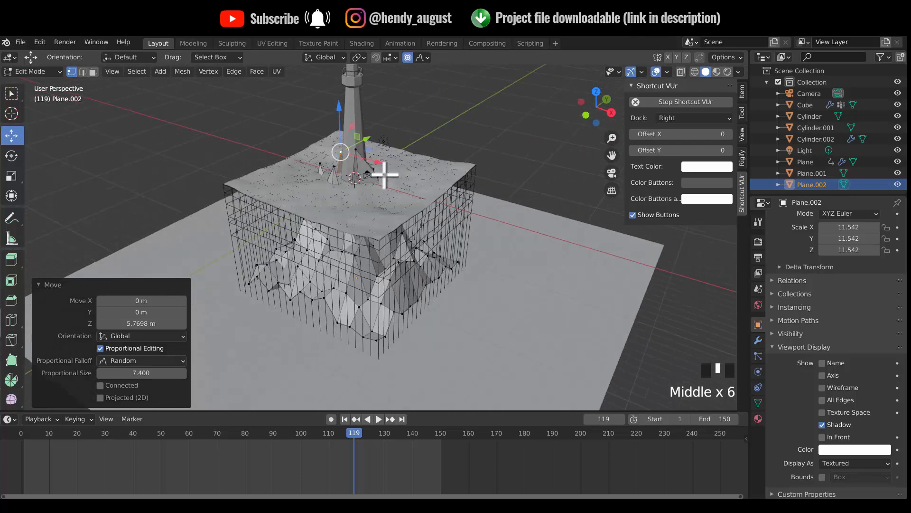
scroll(376, 142, "up", 2)
middle_click_drag(376, 143, 401, 238, "shift")
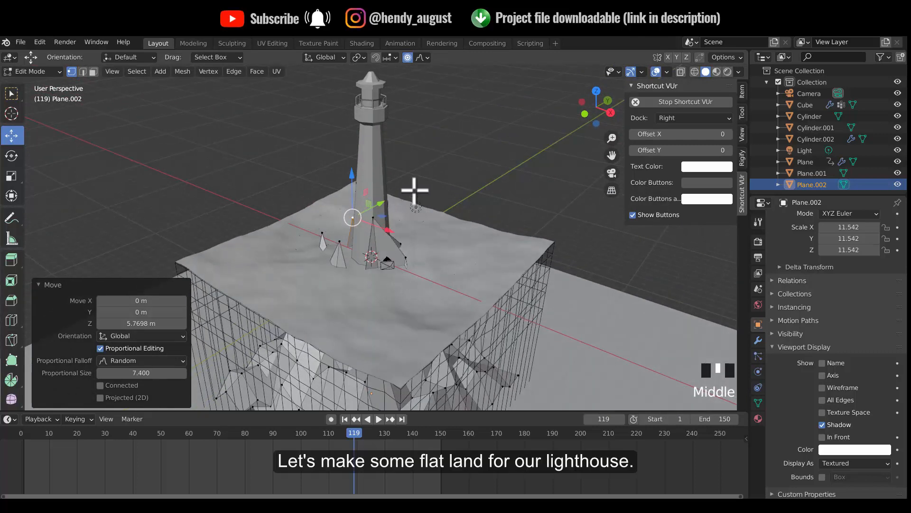
scroll(487, 172, "down", 3)
left_click(34, 71)
left_click(26, 78)
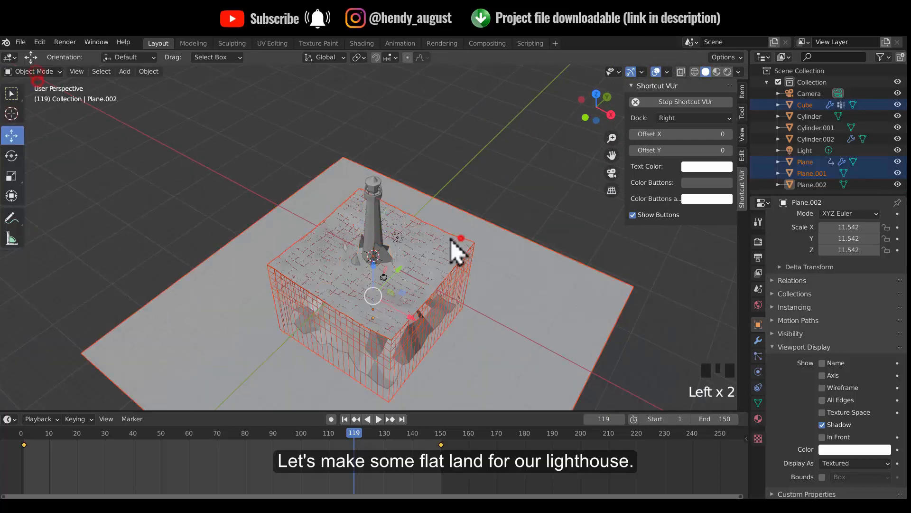
left_click(445, 243)
left_click(383, 137)
left_click(355, 226)
key("h")
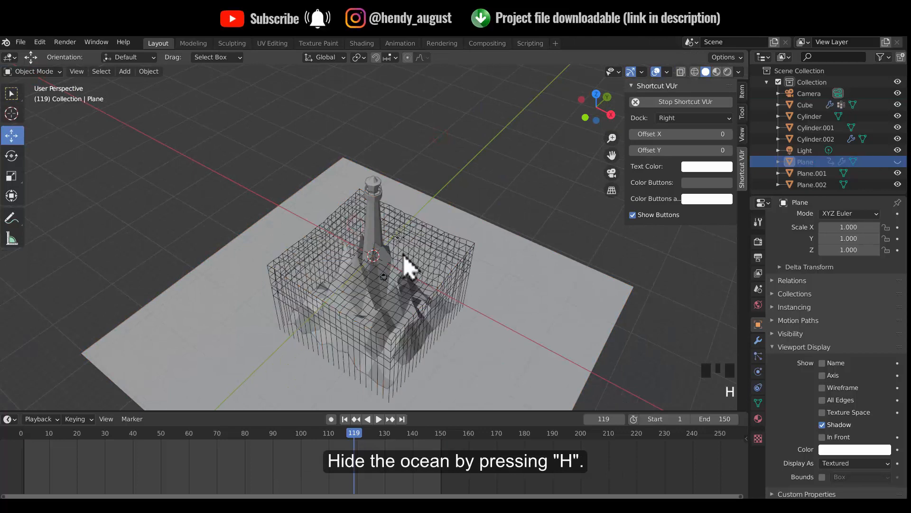
Edit the land mesh and select the group of vertices beneath the lighthouse from the top view.
left_click(396, 294)
middle_click_drag(402, 256, 394, 221)
left_click(396, 294)
left_click(354, 293)
left_click(355, 293)
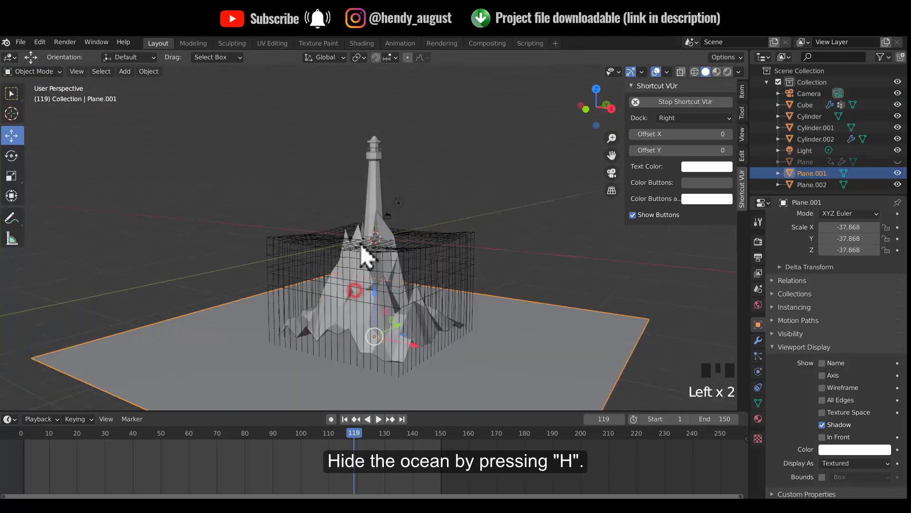
left_click(360, 230)
scroll(401, 251, "up", 3)
middle_click_drag(403, 263, 541, 223)
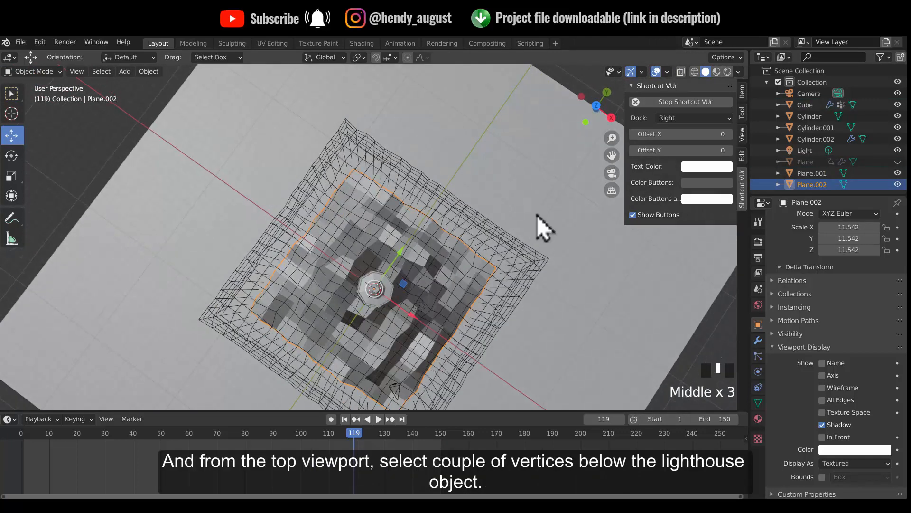
left_click(591, 104)
key("Tab")
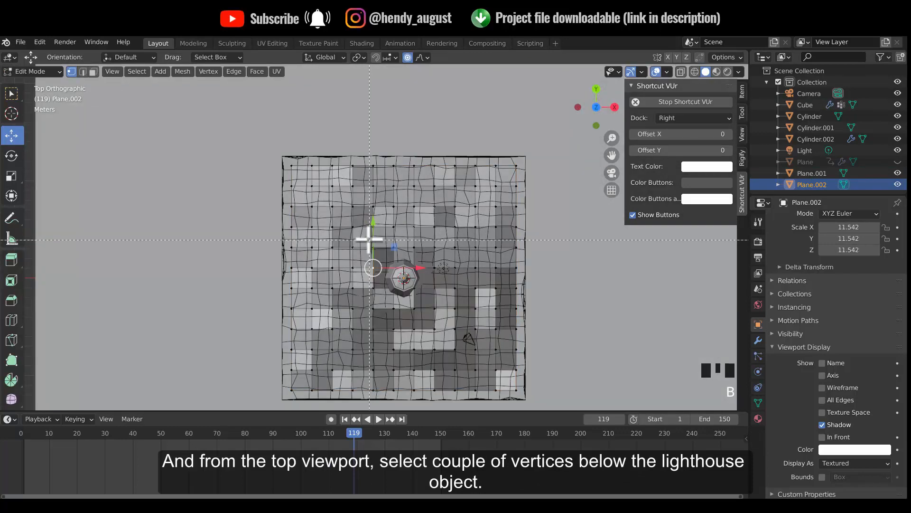
left_click_drag(443, 312, 443, 311)
Flatten the selected vertices under the lighthouse by scaling them to 0 along Z.
middle_click_drag(443, 312, 429, 228)
key("s")
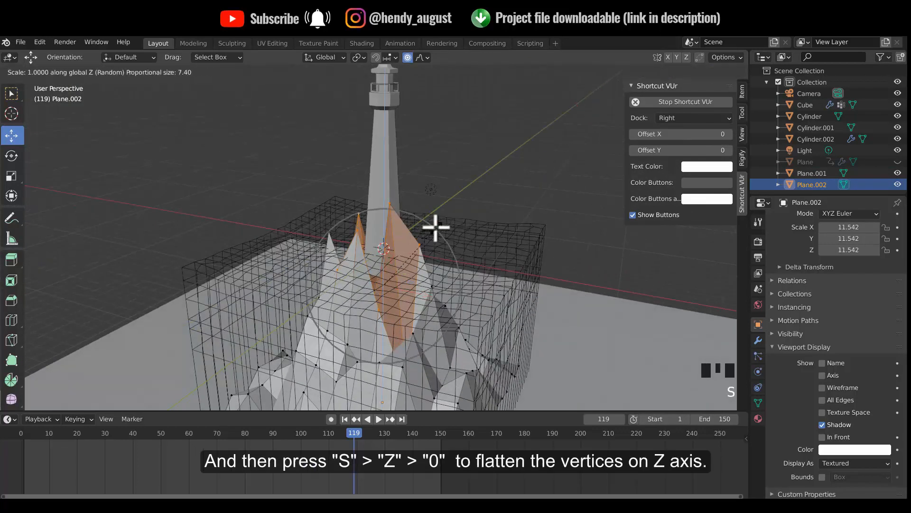
key("z")
key("0")
left_click(386, 261)
Raise the flattened vertices about 6.2 m along Z so the lighthouse's base rock sits above the ocean.
left_click_drag(387, 261, 384, 204)
key("ctrl+z")
left_click_drag(384, 260, 386, 212)
scroll(401, 198, "down", 3)
middle_click_drag(401, 197, 444, 219)
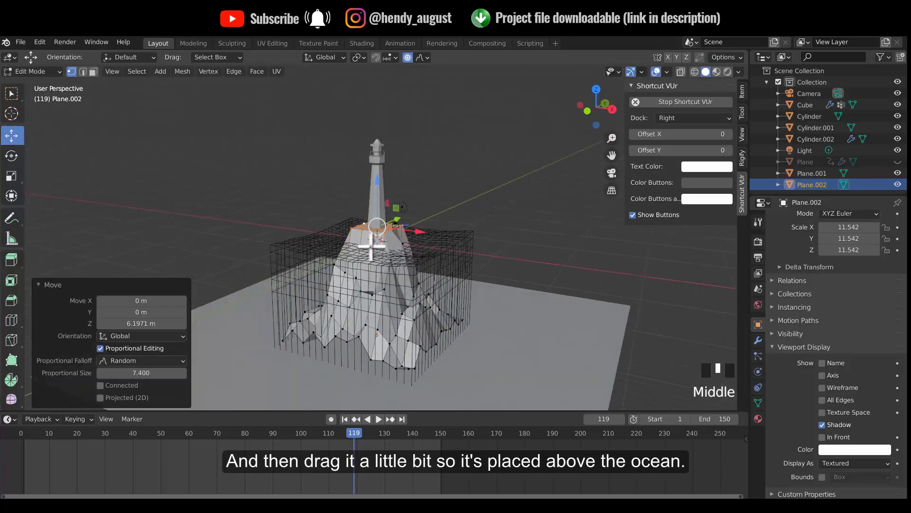
Lower vertices at the edge of the flattened rock top to make it less even, one by about 1.2 m.
left_click(355, 227)
left_click_drag(358, 206, 353, 223)
left_click(393, 229)
left_click(350, 222)
scroll(407, 252, "up", 2)
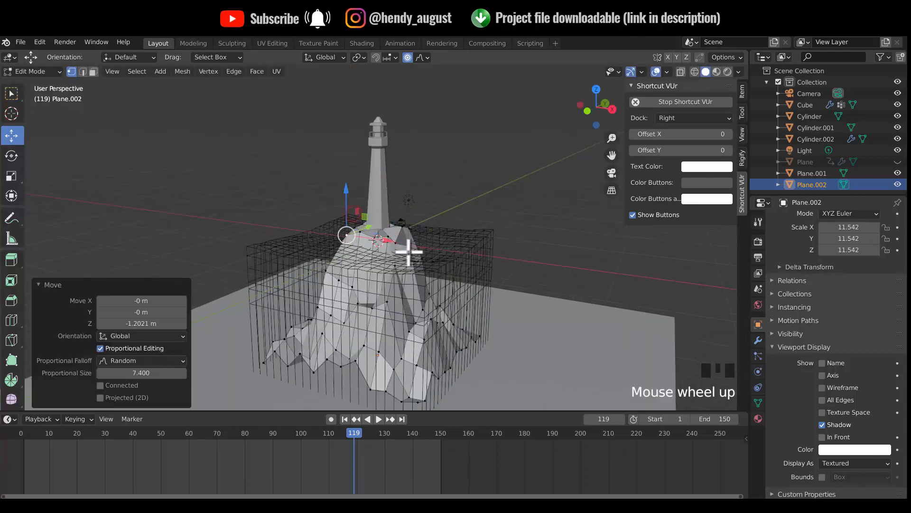
Select the outer bottom edges on all four sides of the land mesh.
key("Tab")
scroll(494, 259, "up", 2, "shift")
middle_click_drag(494, 258, 394, 233)
key("Tab")
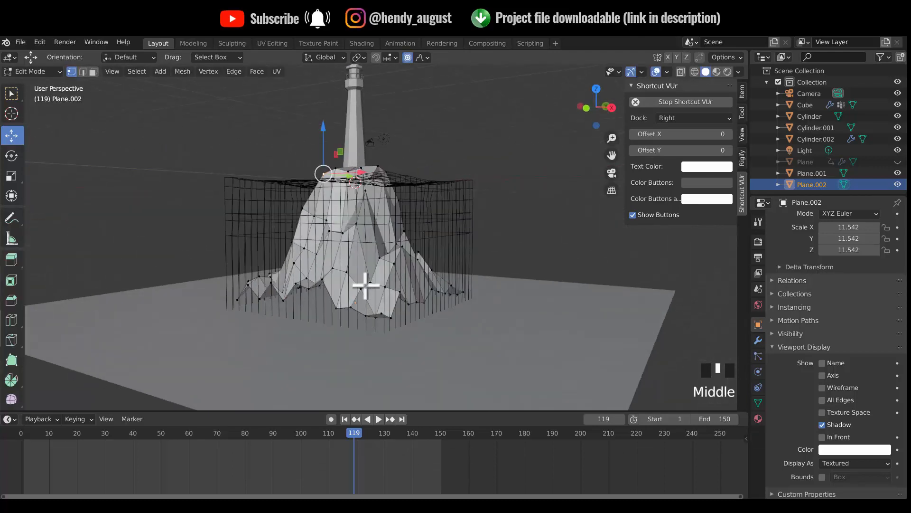
left_click(405, 319, "alt")
middle_click_drag(405, 320, 362, 316)
middle_click_drag(464, 314, 404, 315)
left_click(326, 314, "alt+shift")
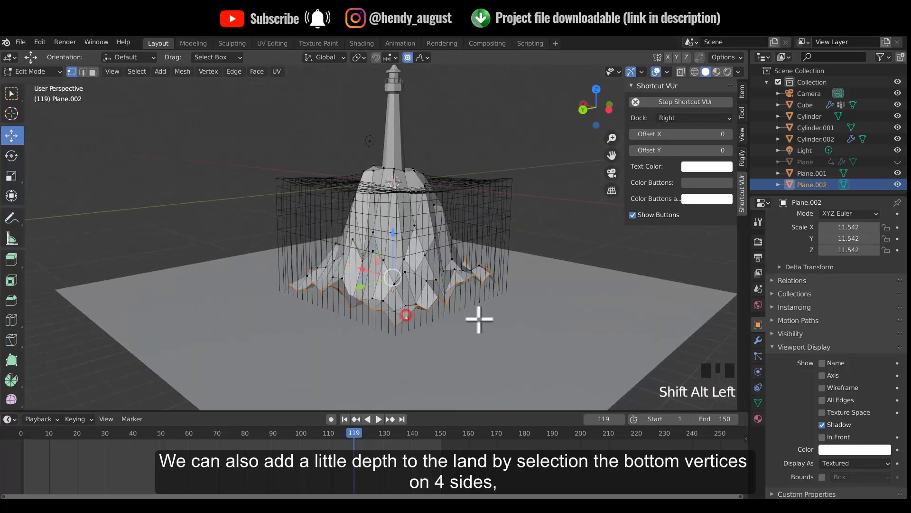
middle_click_drag(479, 319, 451, 299)
Extrude the land's bottom edges about 6.3 m down along Z and flatten them with a Z scale of 0.
key("e")
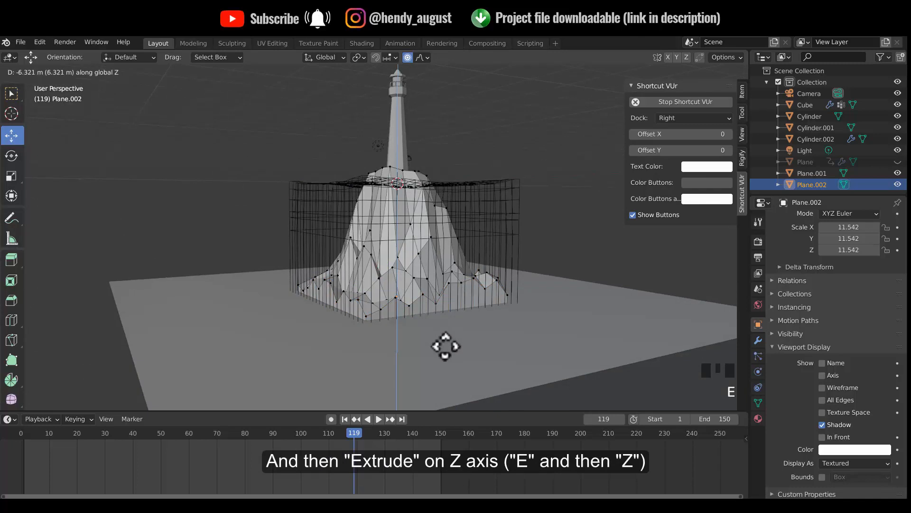
left_click(445, 346)
middle_click_drag(445, 346, 472, 331)
type("sz0")
key("Return")
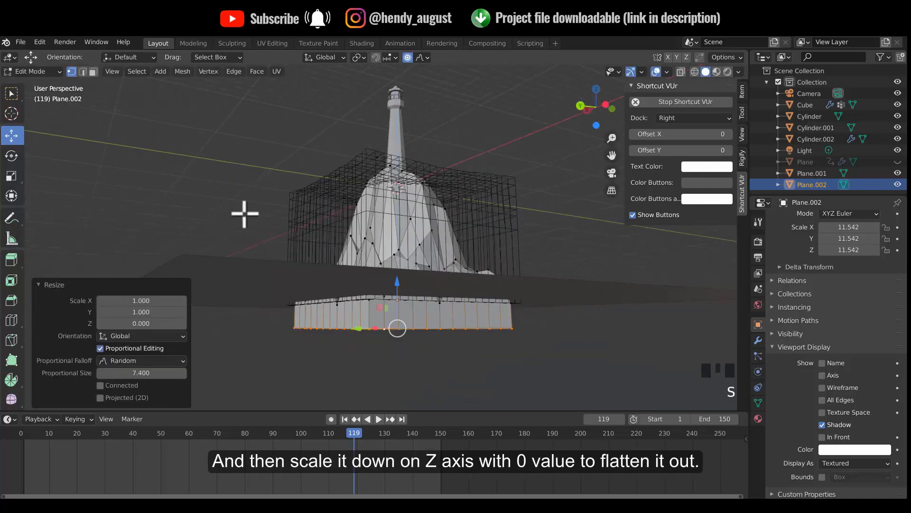
left_click(43, 72)
left_click(45, 84)
left_click(394, 308)
key("Tab")
key("Tab")
key("Tab")
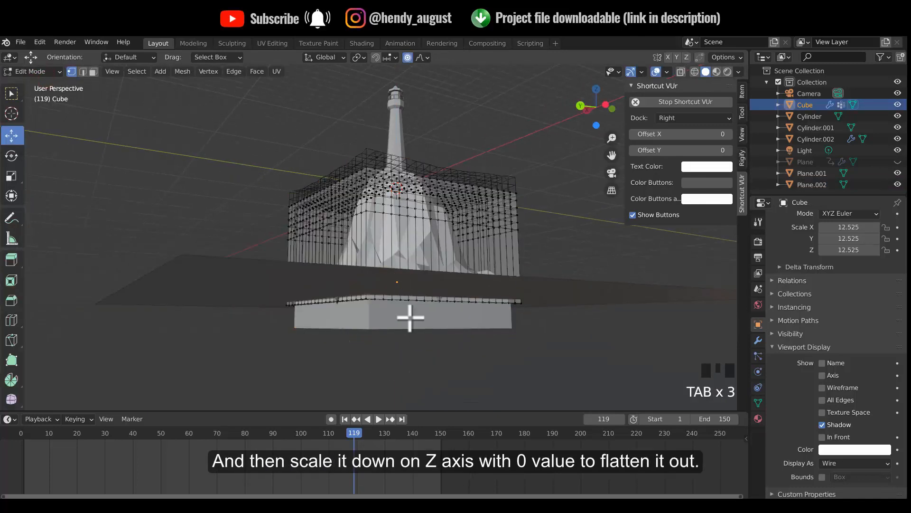
key("Tab")
Select the whole land mesh in mesh editing and scale it to about 0.81 along Z.
left_click(409, 318)
key("Tab")
key("a")
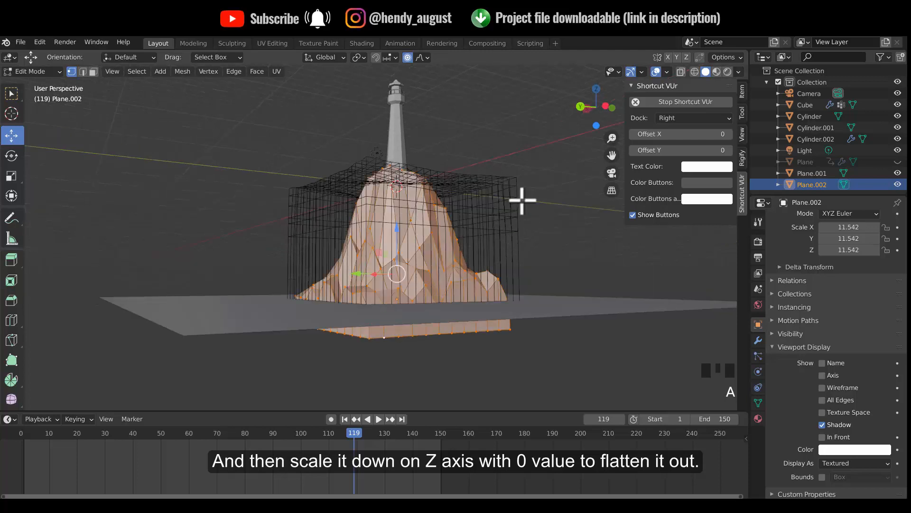
key("s")
key("z")
left_click(52, 81)
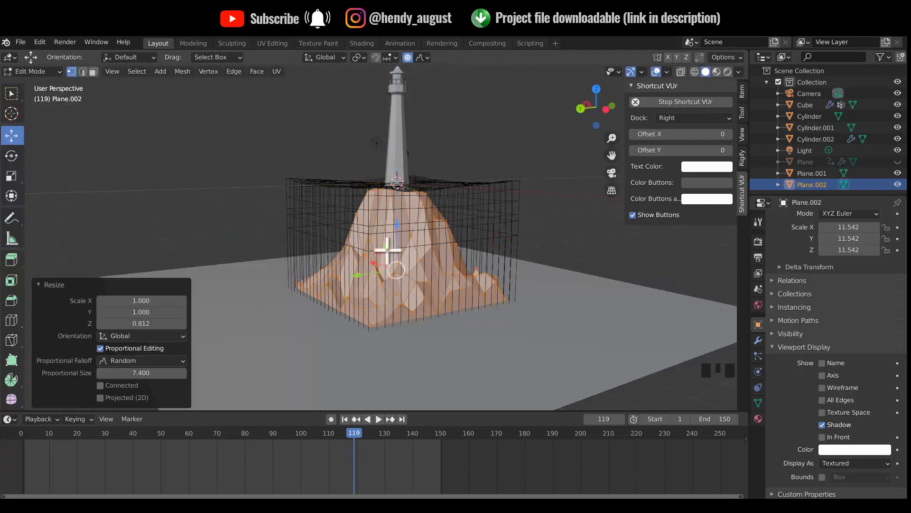
Raise the whole land mesh about 2.28 m along Z so its top rises above the ocean.
mouse_move(397, 225)
left_mouse_down()
mouse_move(393, 213)
mouse_move(391, 224)
left_mouse_up()
middle_click(450, 239)
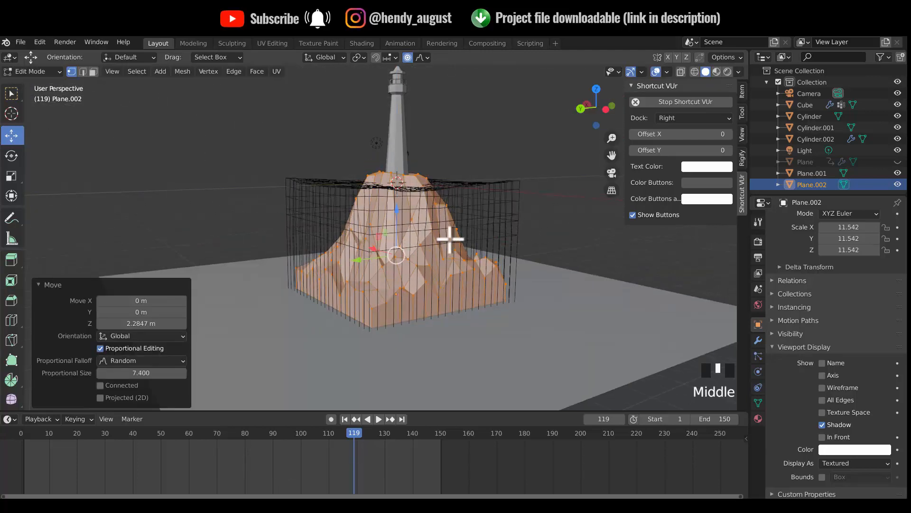
mouse_move(450, 239)
middle_mouse_down()
mouse_move(472, 261)
mouse_move(452, 240)
middle_mouse_up()
left_click(433, 162)
middle_click_drag(434, 163, 481, 206, "shift")
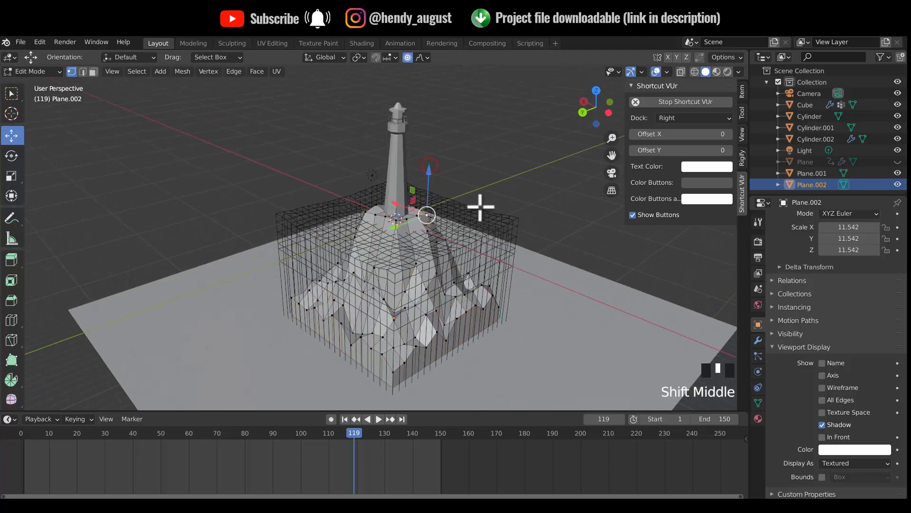
Leave mesh editing and nudge the land slightly downward inside the ocean cube.
key("Tab")
left_click(519, 197)
middle_click_drag(466, 278, 453, 257)
left_click(415, 221)
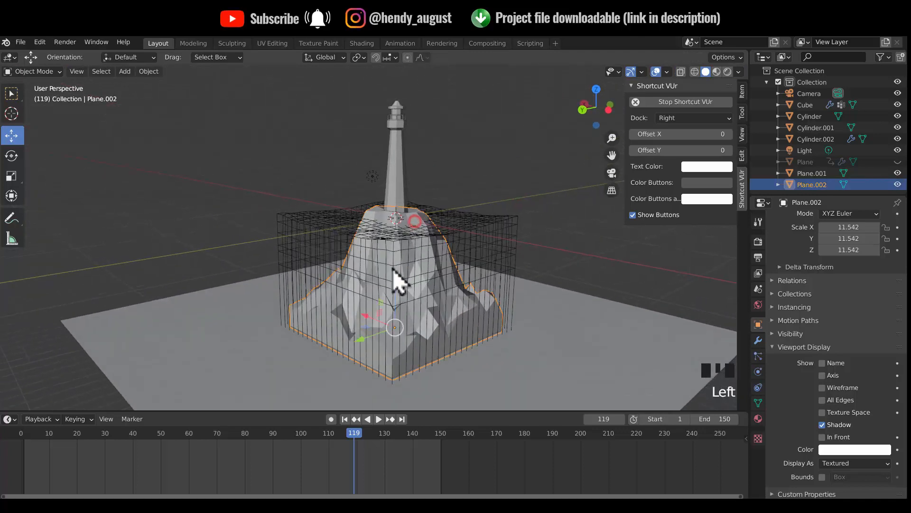
left_click_drag(394, 280, 395, 285)
left_click(419, 273)
left_click(521, 203)
middle_click_drag(471, 246, 473, 267)
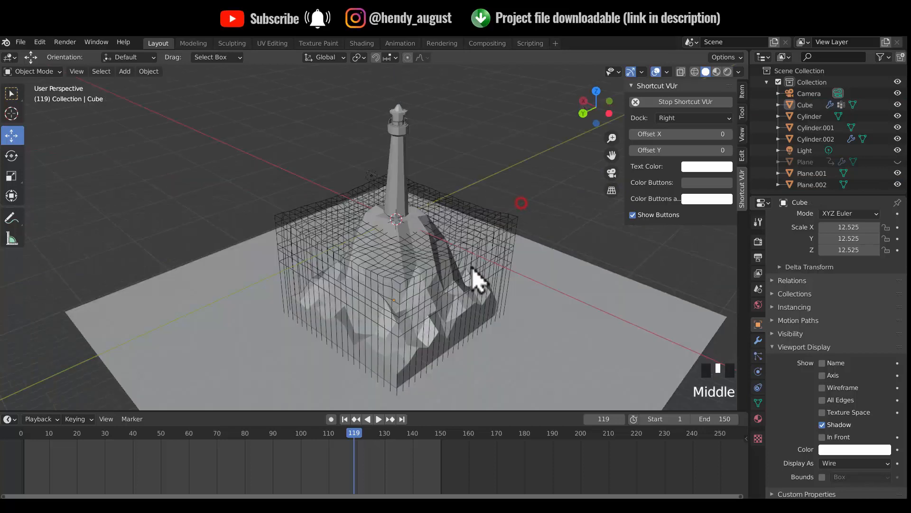
Set the ocean cube's viewport display back from wire to Textured and deselect it.
left_click(466, 233)
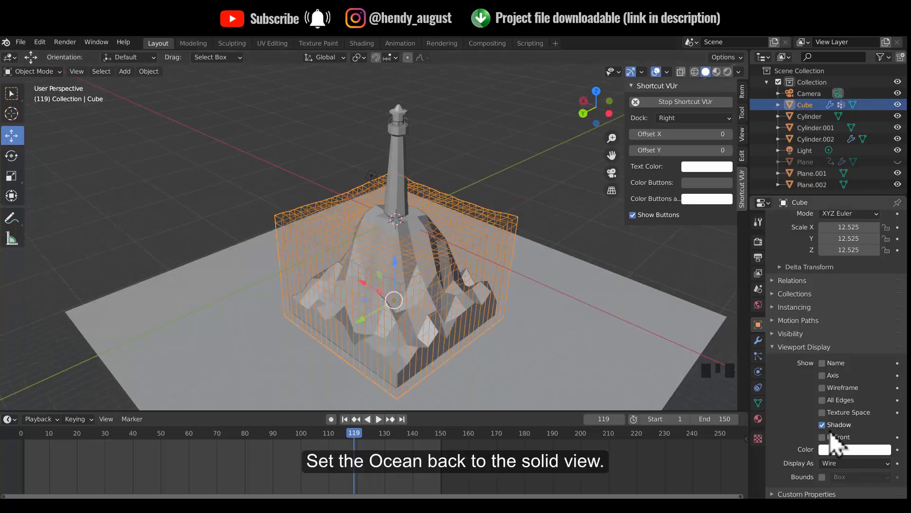
left_click(838, 464)
left_click(843, 413)
left_click(514, 191)
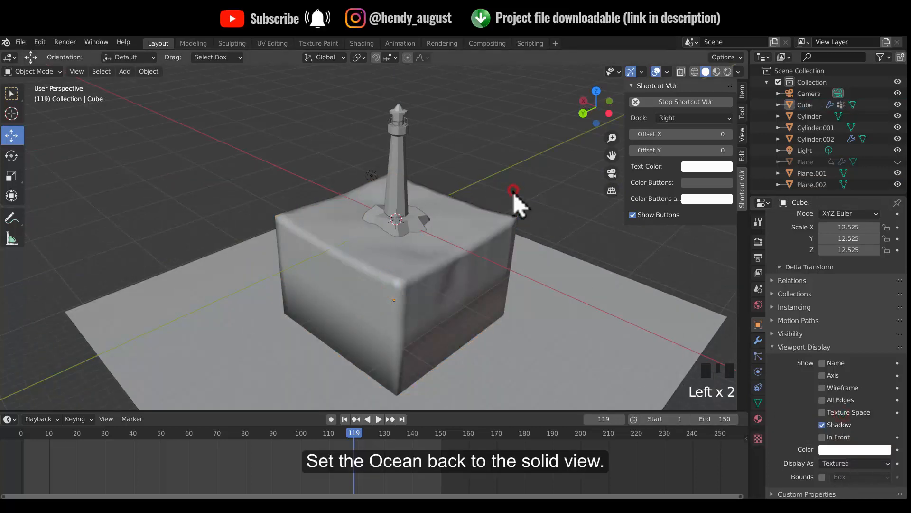
left_click(407, 223)
left_click(504, 191)
left_click(441, 247)
left_click(497, 180)
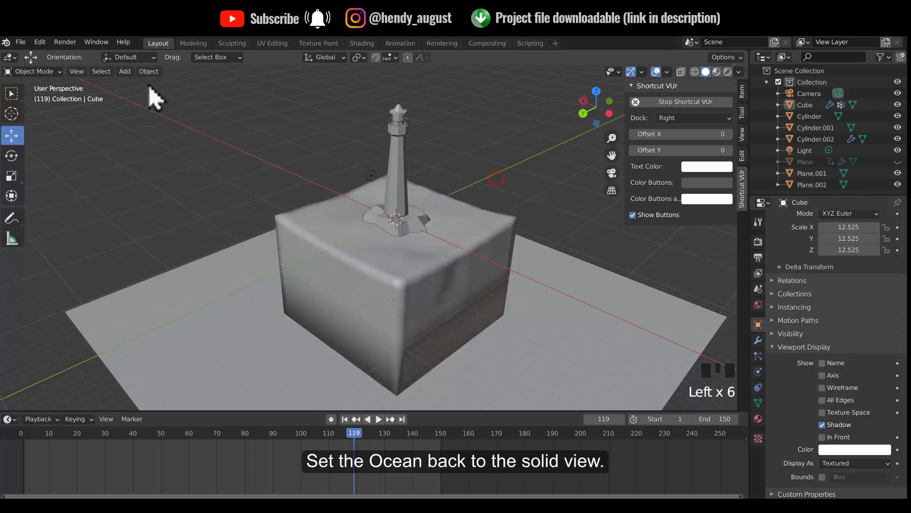